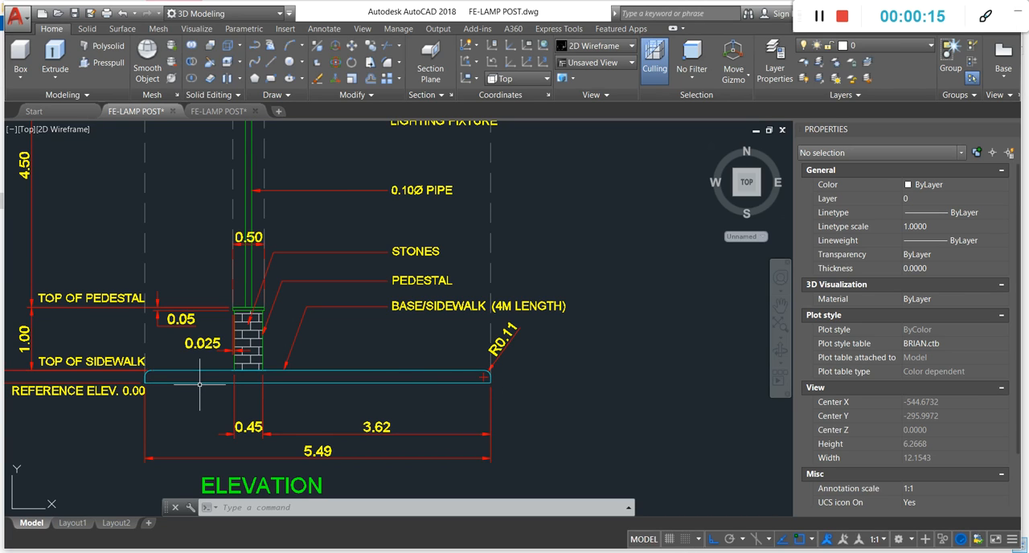
- Examine the lamp post sheet's elevation and plan views, including the post, curved arm and lighting fixture dimensions
scroll(289, 375, "down", 2)
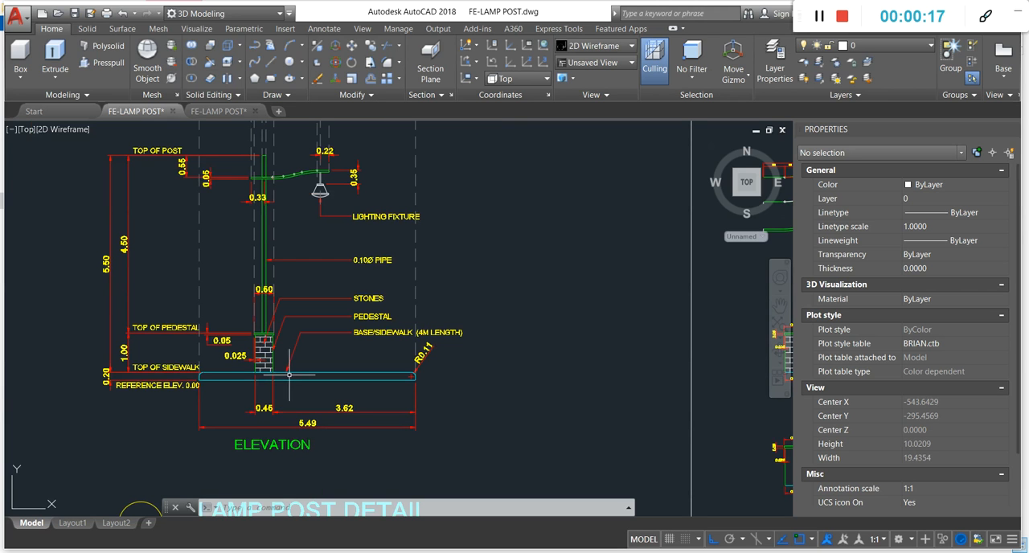
scroll(289, 434, "down", 4)
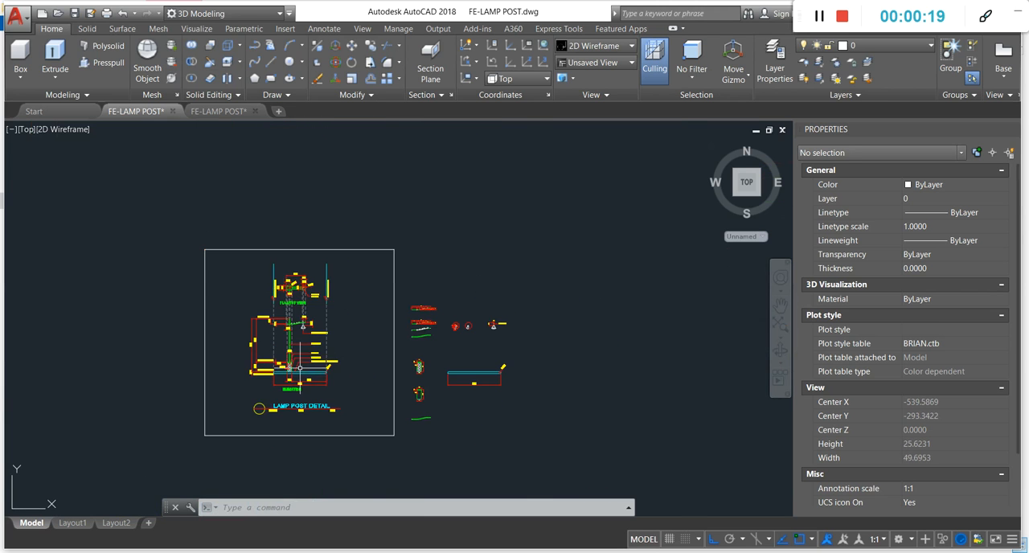
scroll(279, 262, "up", 4)
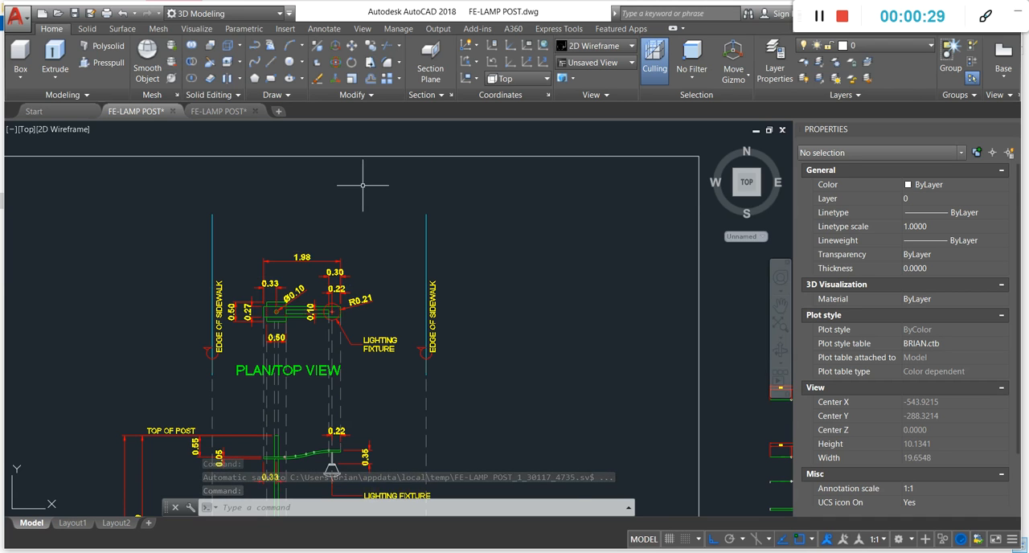
scroll(374, 180, "down", 2)
scroll(362, 282, "up", 3)
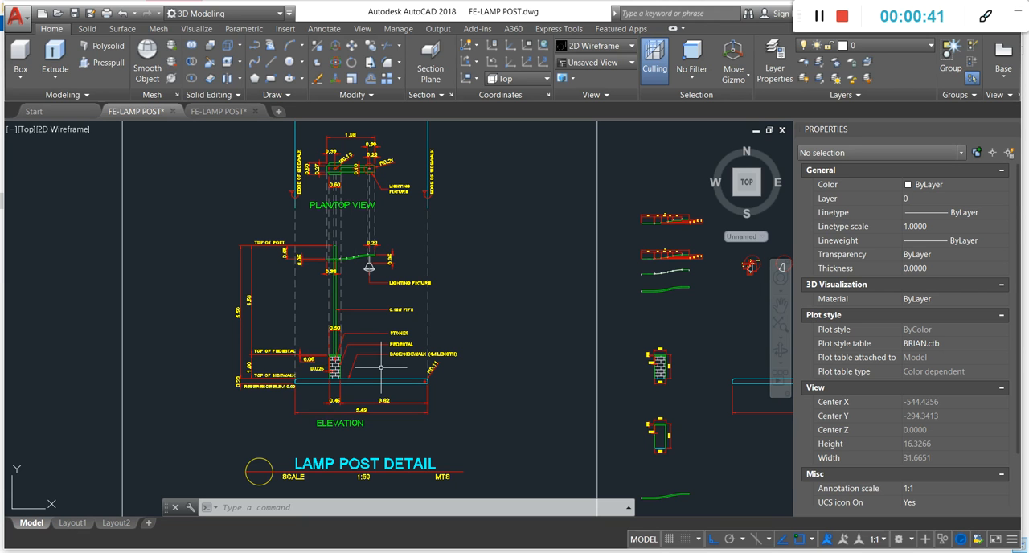
scroll(330, 171, "up", 8)
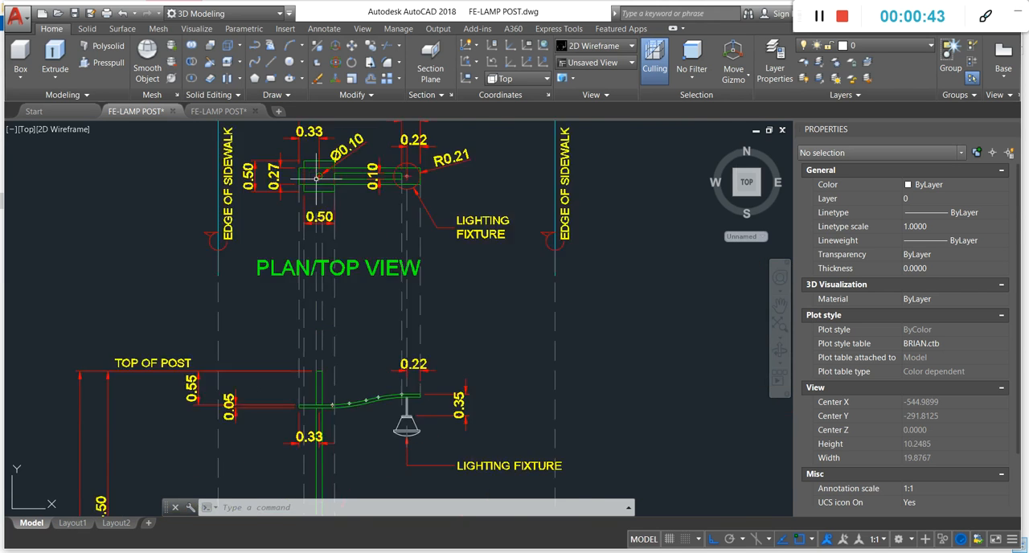
scroll(318, 197, "down", 3)
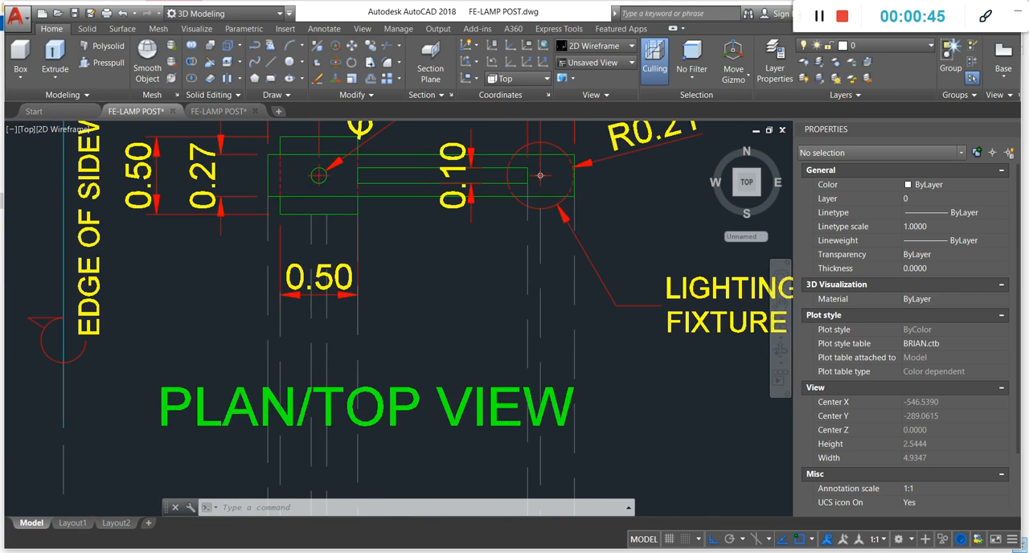
scroll(323, 179, "up", 3)
scroll(320, 179, "down", 5)
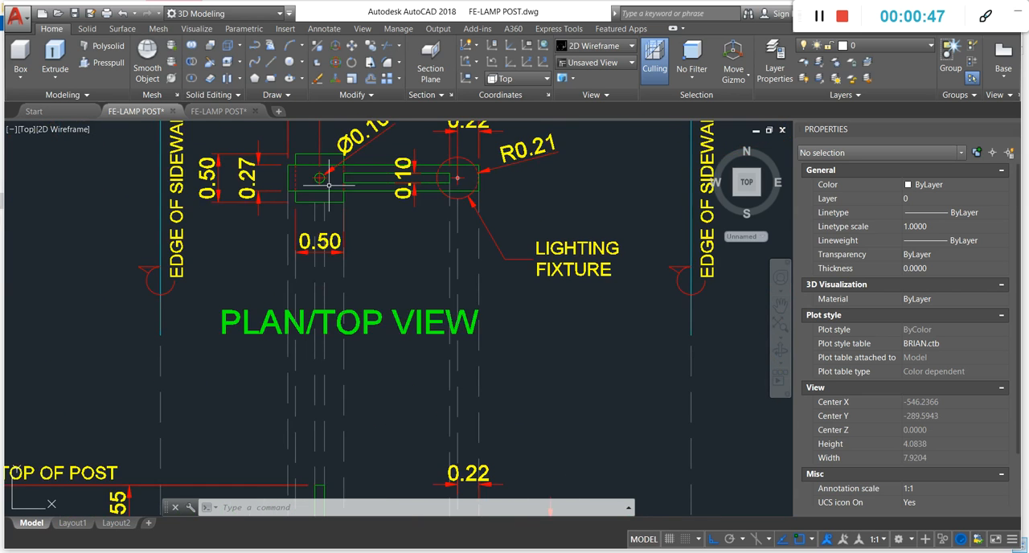
scroll(366, 154, "down", 1)
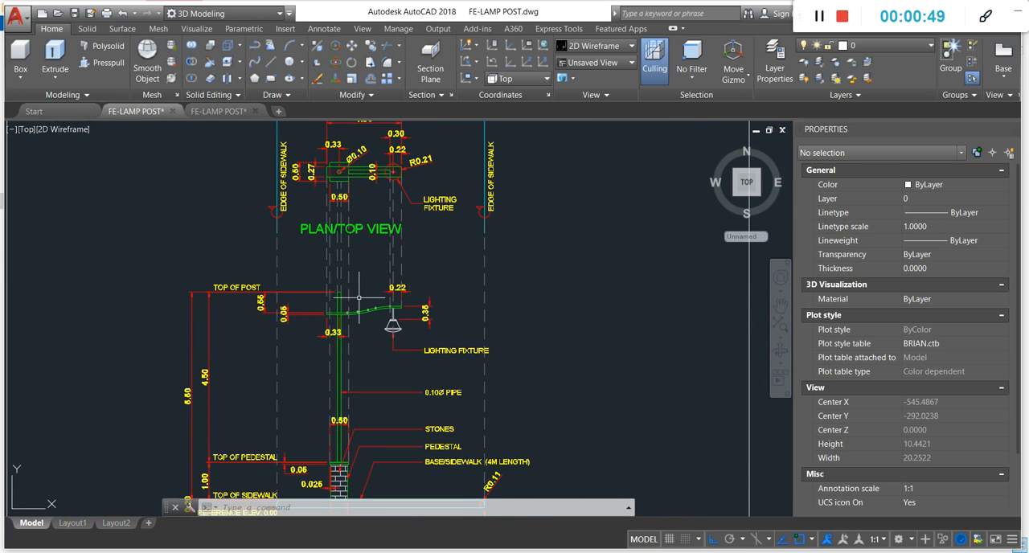
scroll(346, 294, "up", 3)
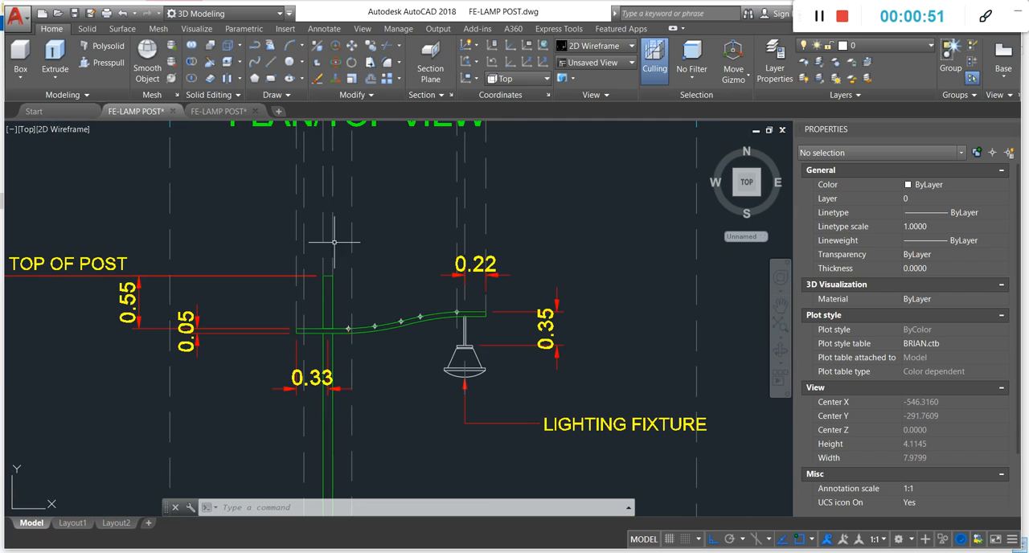
scroll(348, 359, "down", 2)
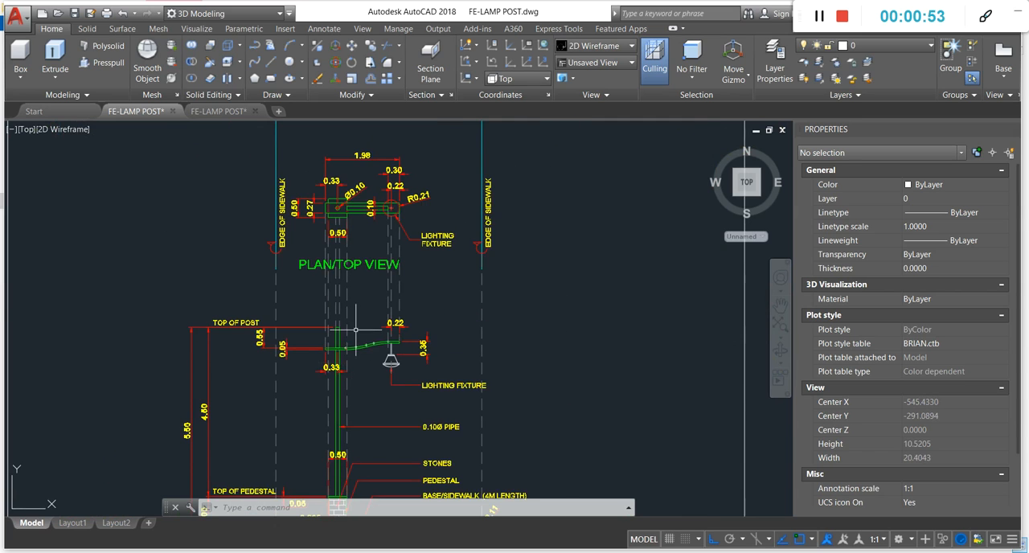
scroll(355, 329, "up", 3)
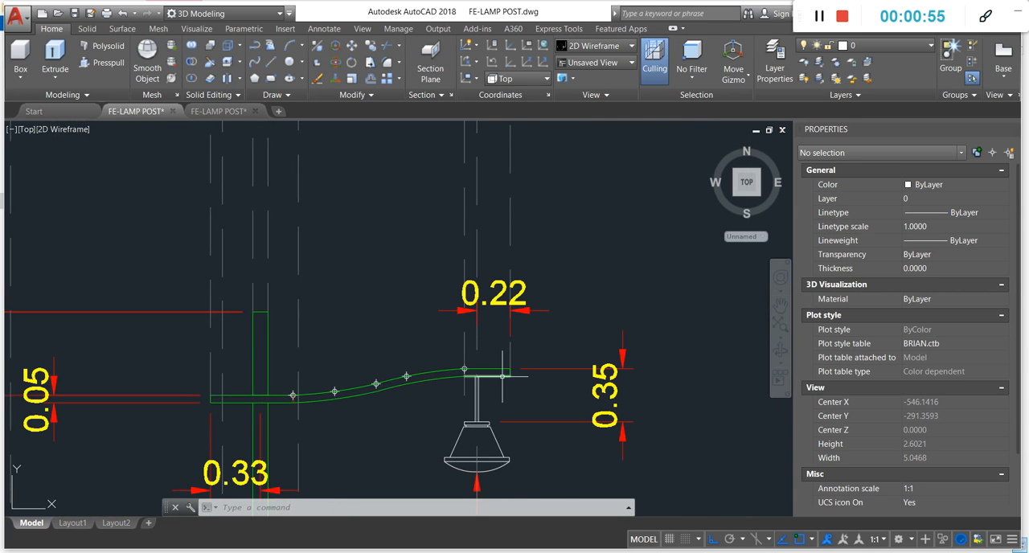
scroll(330, 406, "down", 3)
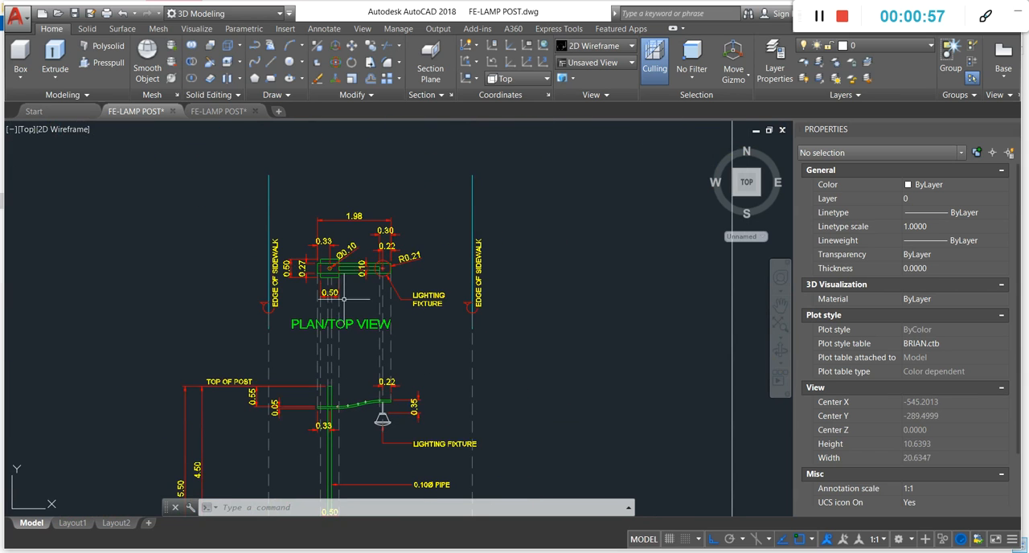
- Examine the pedestal and arm dimensions in the plan view, then the stone pedestal and base/sidewalk in the elevation
scroll(344, 299, "up", 4)
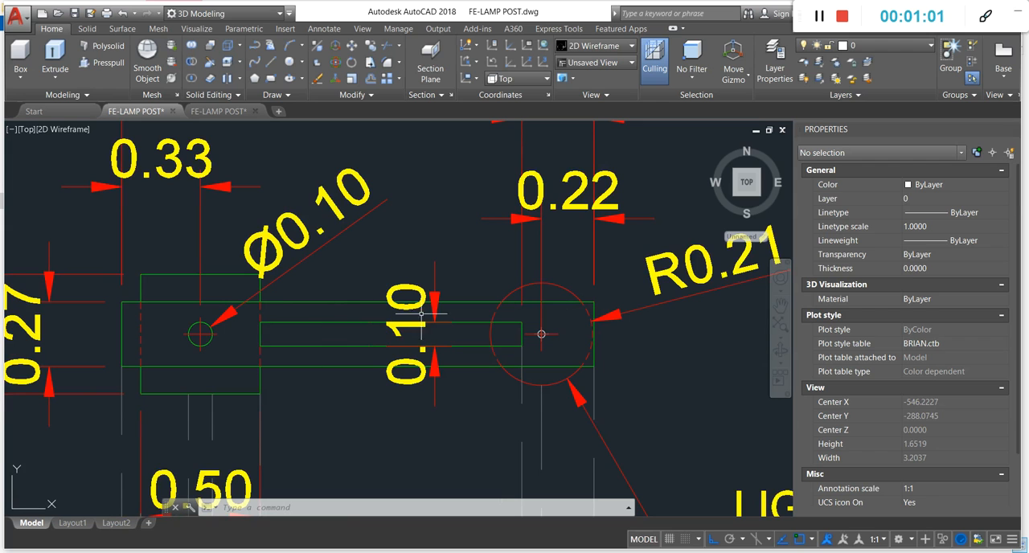
scroll(436, 248, "down", 1)
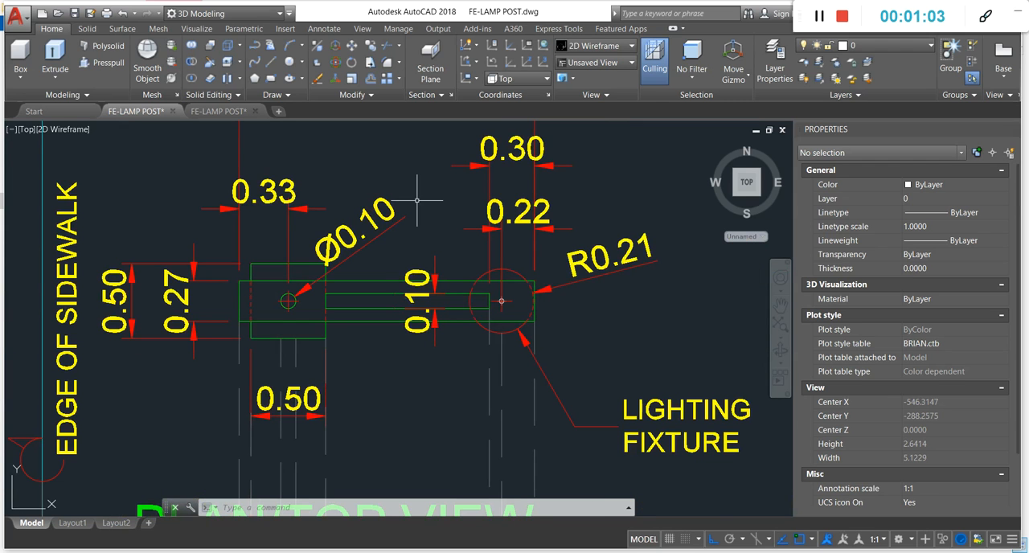
scroll(426, 225, "down", 2)
scroll(426, 225, "down", 5)
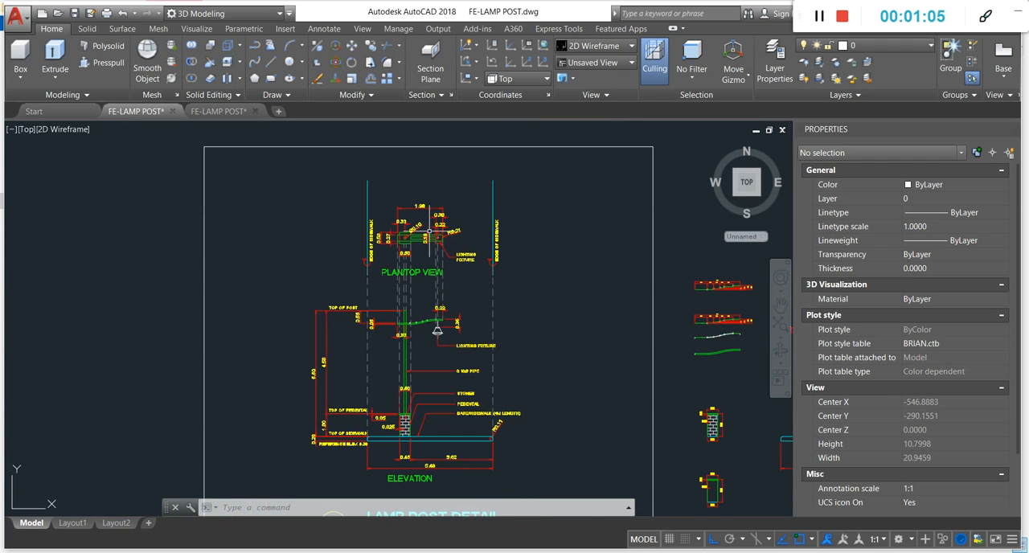
scroll(400, 231, "up", 2)
scroll(400, 231, "up", 4)
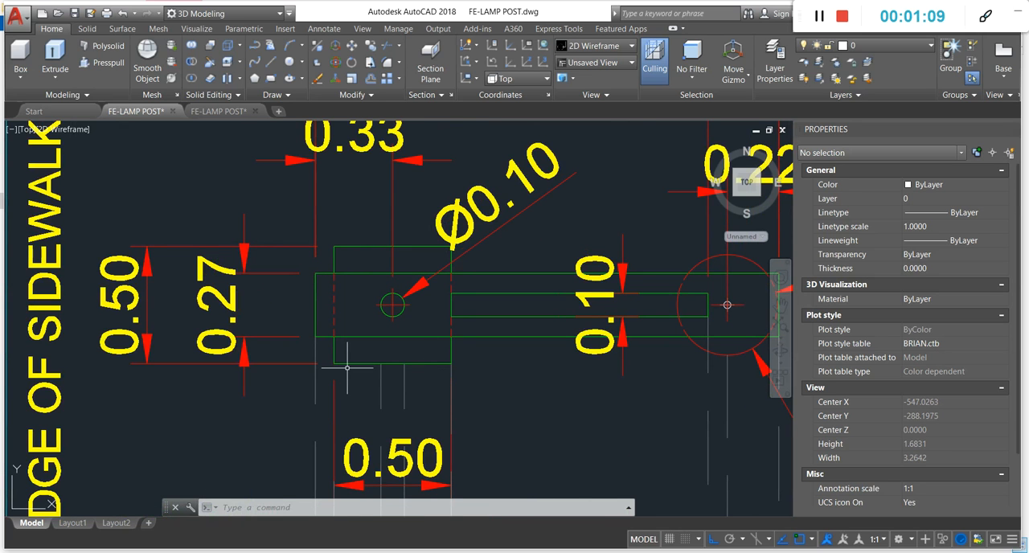
scroll(339, 237, "down", 3)
scroll(342, 209, "down", 2)
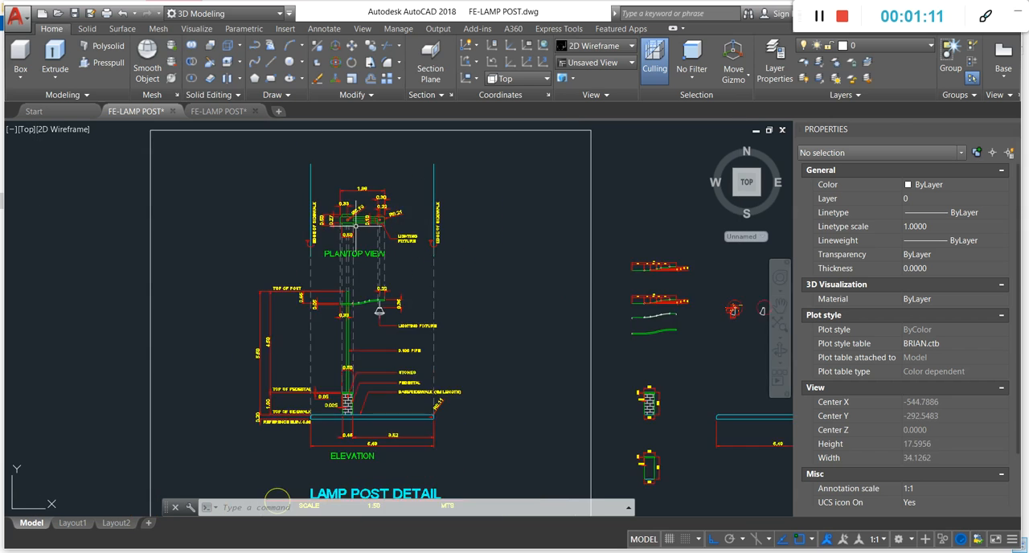
scroll(305, 316, "up", 4)
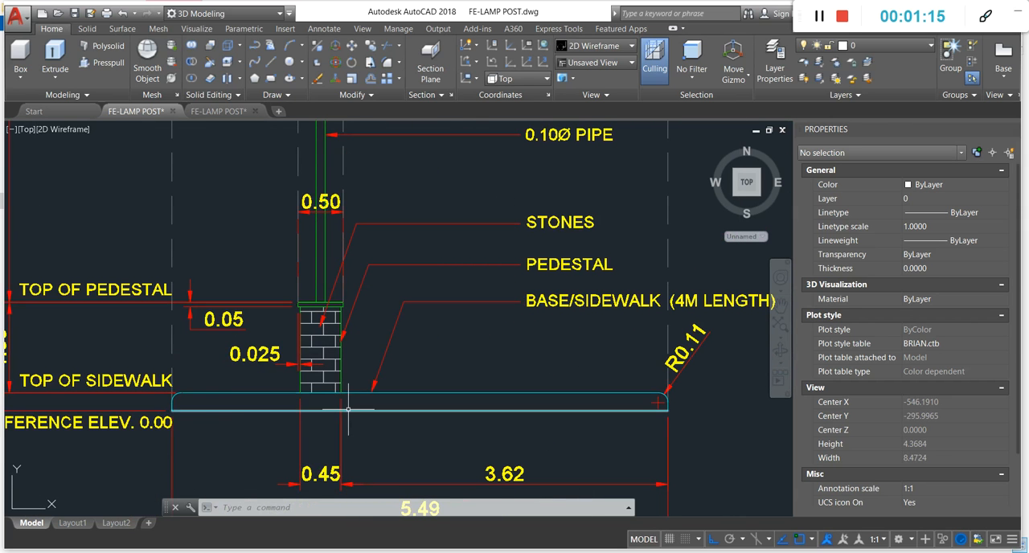
scroll(335, 400, "down", 2)
scroll(334, 402, "up", 4)
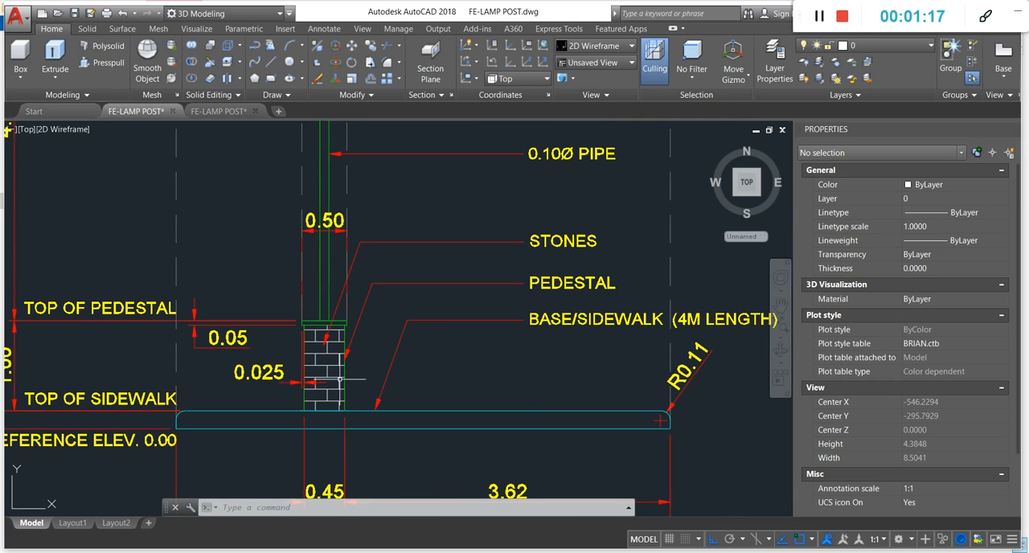
scroll(331, 399, "down", 6)
scroll(331, 400, "down", 4)
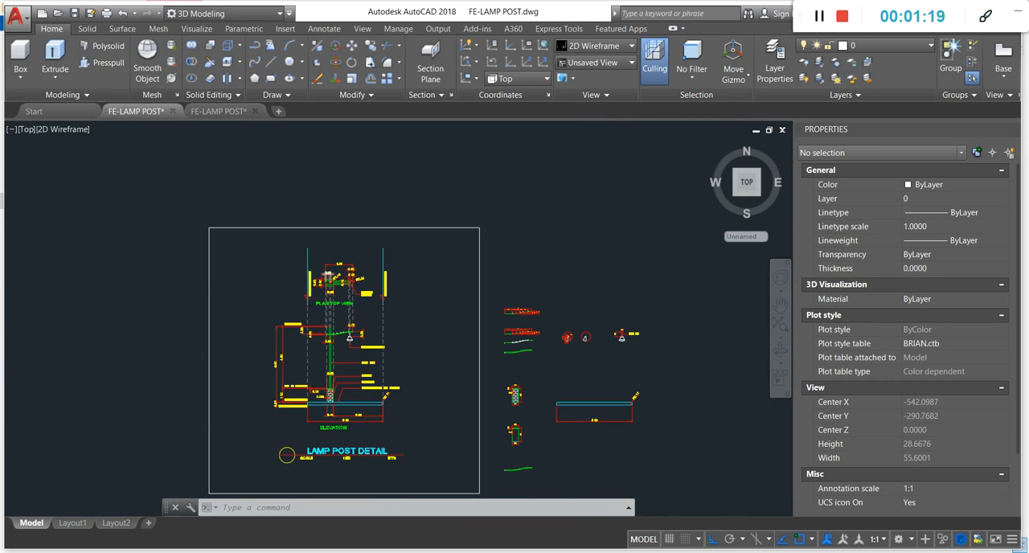
- Highlight both sidewalk edge lines in the plan view and the matching base end lines in the elevation, then clear the selection
scroll(331, 259, "up", 4)
left_click(266, 250)
left_click(458, 233)
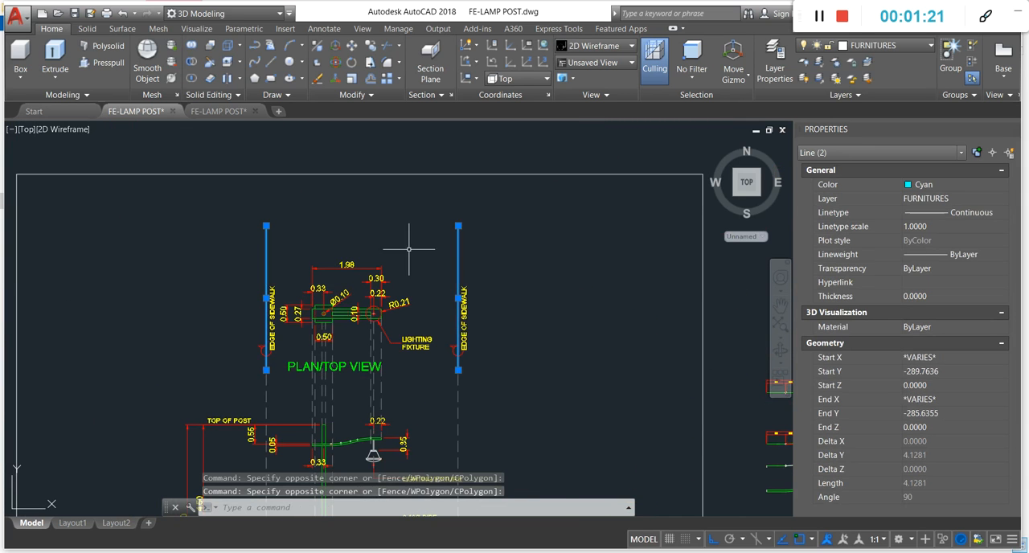
scroll(375, 181, "down", 6)
scroll(390, 310, "up", 6)
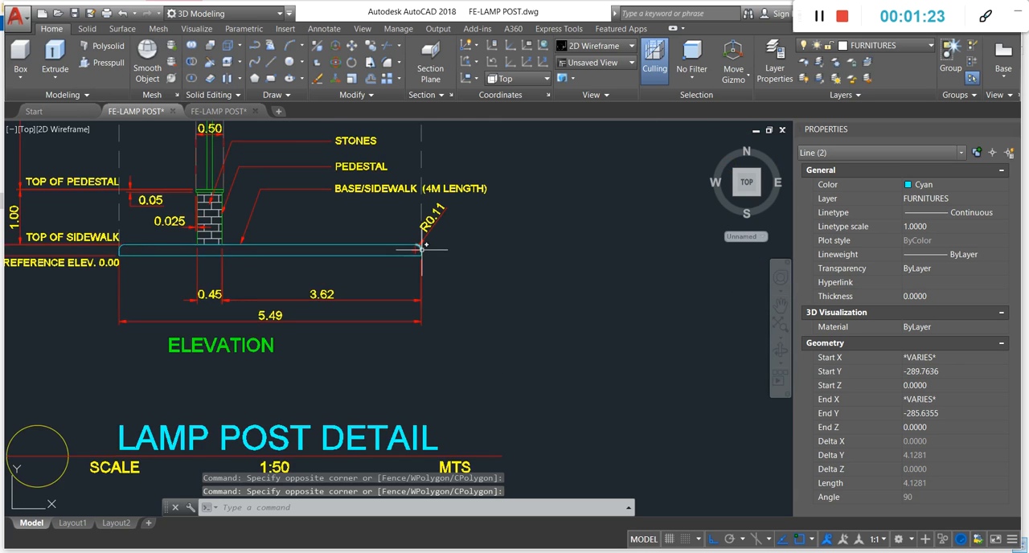
scroll(421, 249, "up", 5)
left_click(418, 255)
scroll(566, 308, "down", 2)
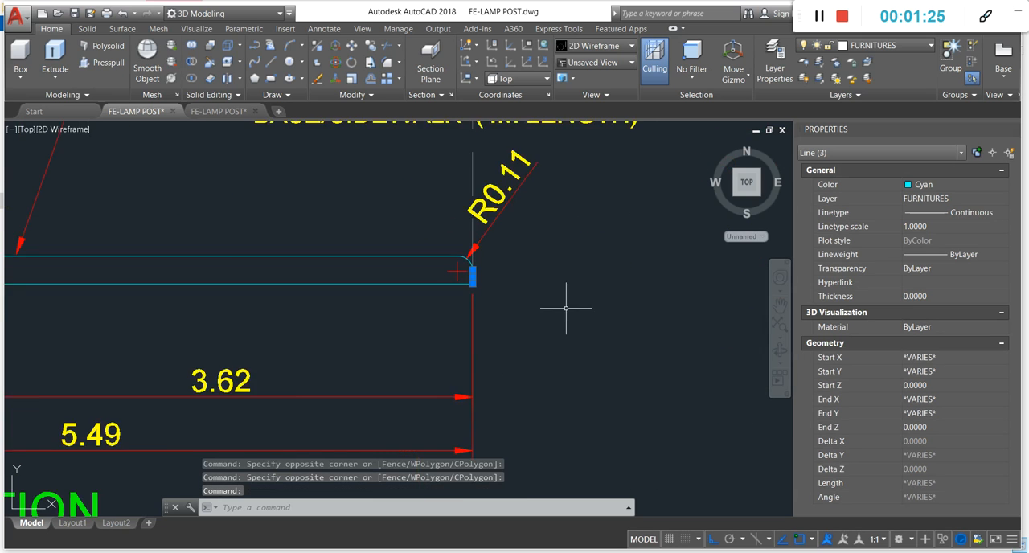
scroll(565, 308, "down", 2)
scroll(73, 283, "up", 4)
scroll(273, 258, "down", 2)
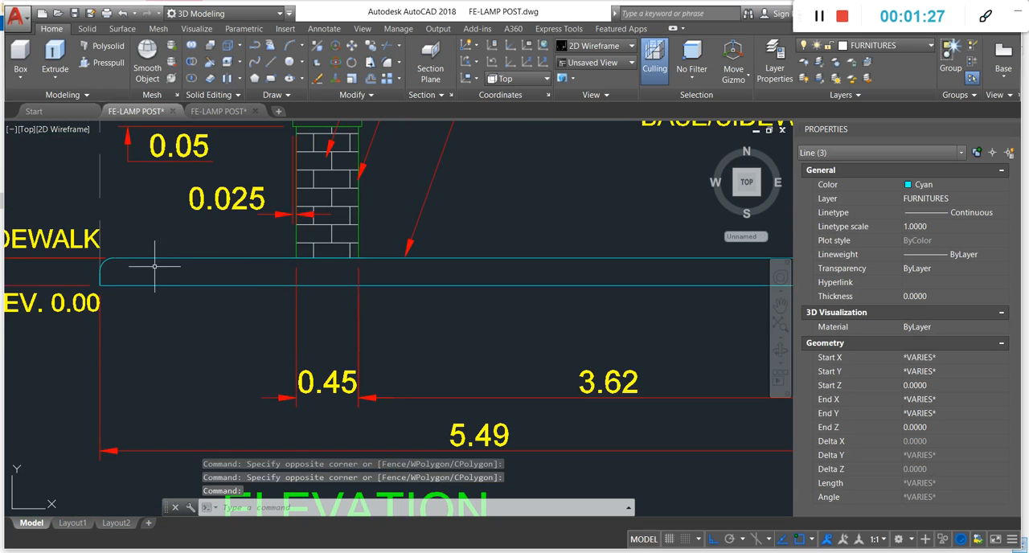
left_click(100, 273)
scroll(337, 373, "down", 8)
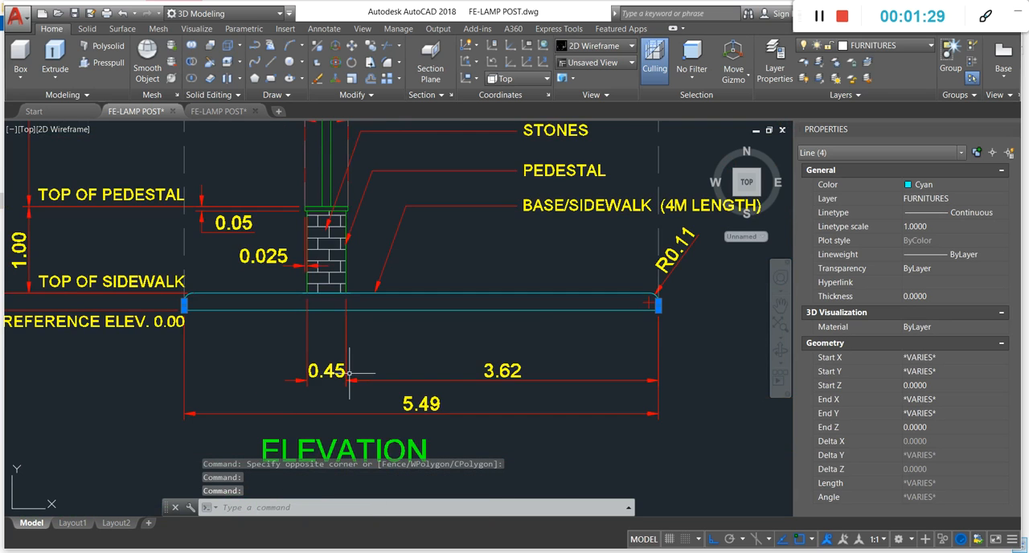
key("Escape")
key("Escape")
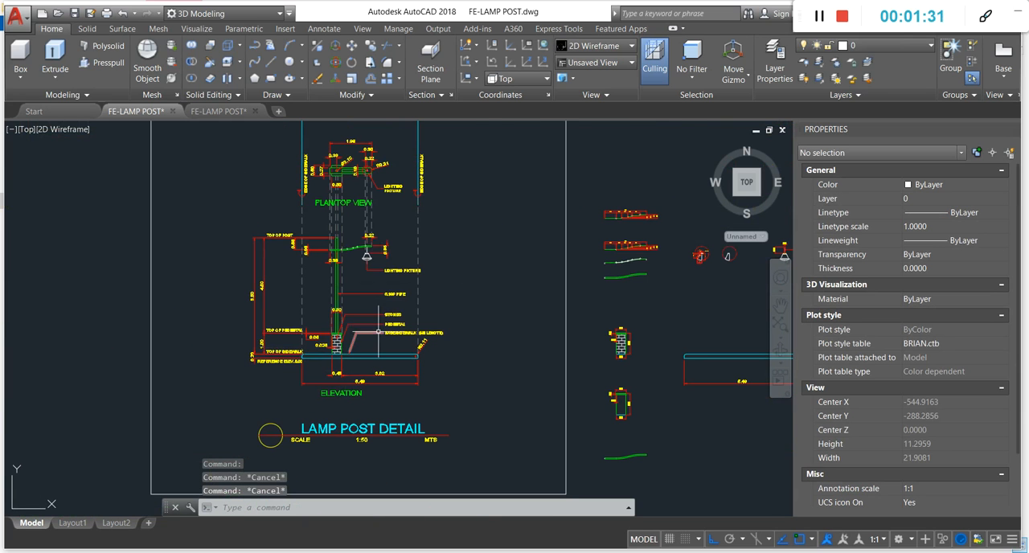
- Inspect the base/sidewalk's rounded end and length in the elevation, and locate its separate profile beside the sheet
scroll(337, 373, "up", 4)
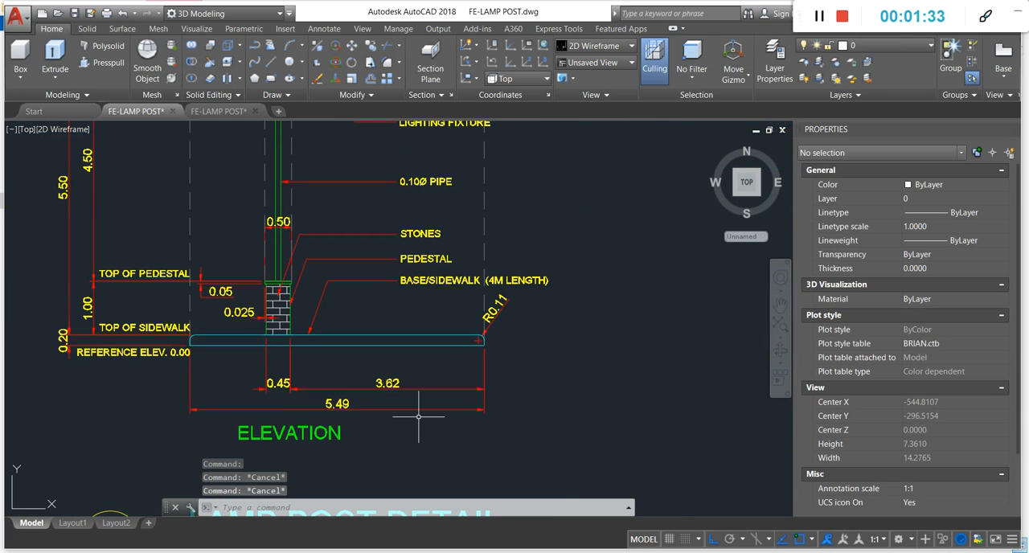
scroll(455, 374, "up", 3)
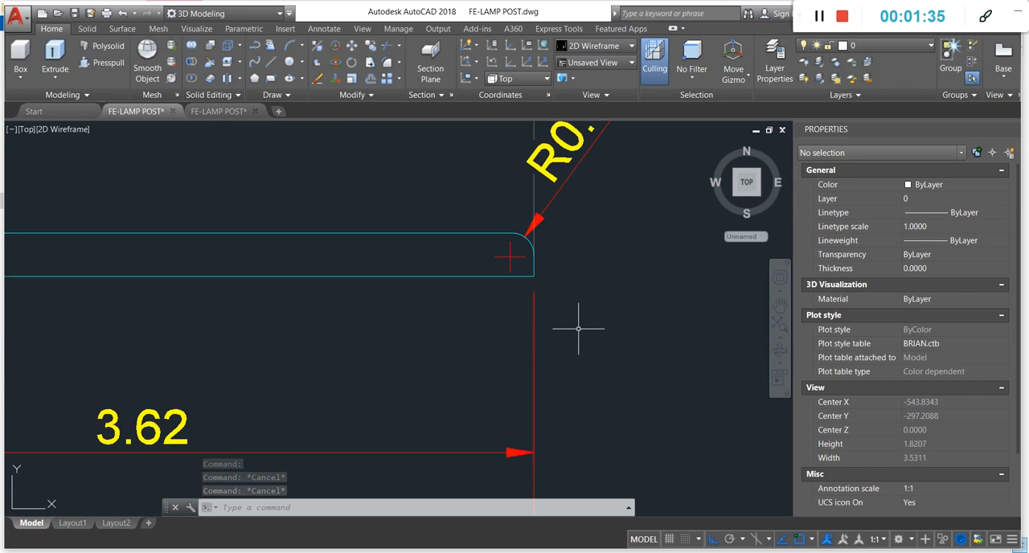
scroll(578, 329, "down", 3)
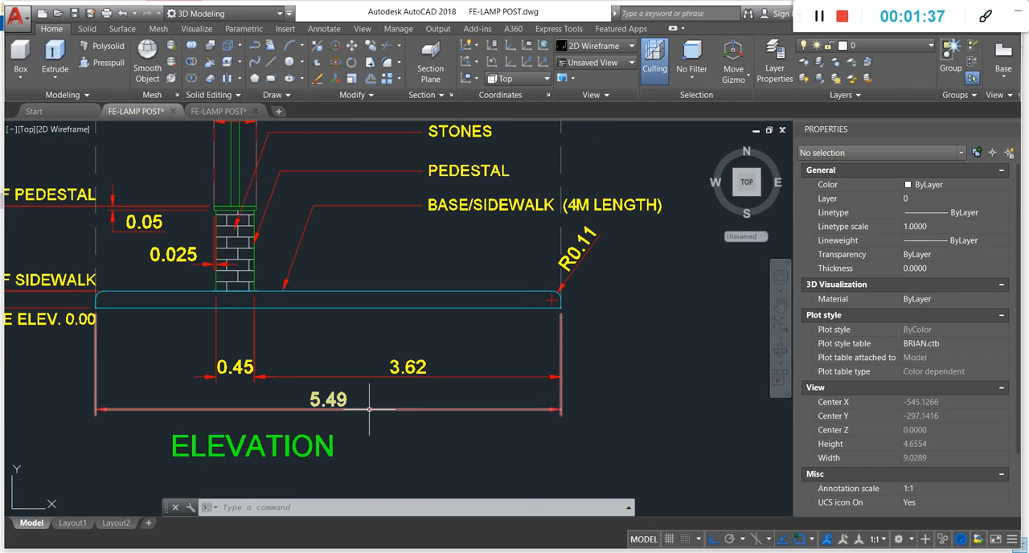
scroll(321, 404, "down", 5)
scroll(306, 362, "down", 3)
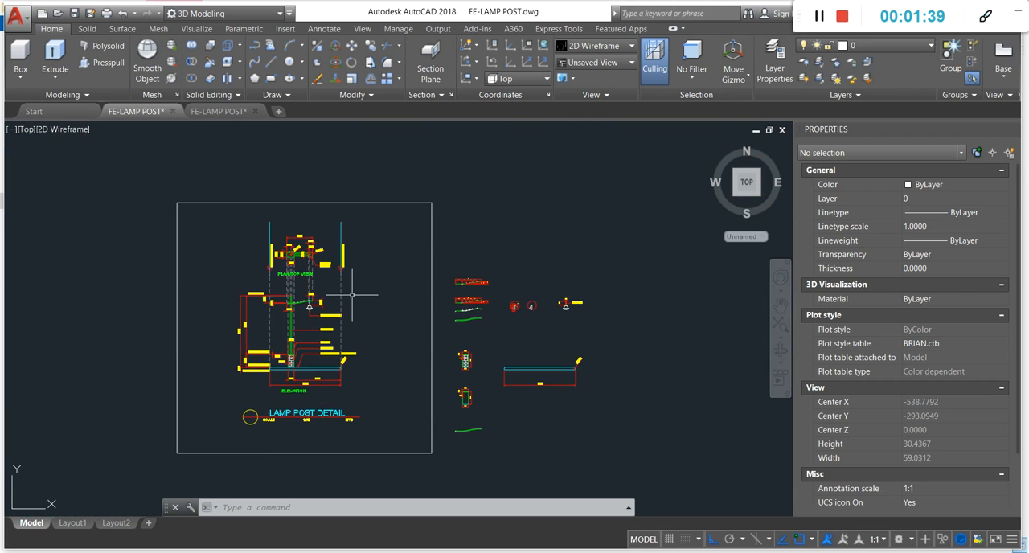
scroll(352, 295, "up", 2)
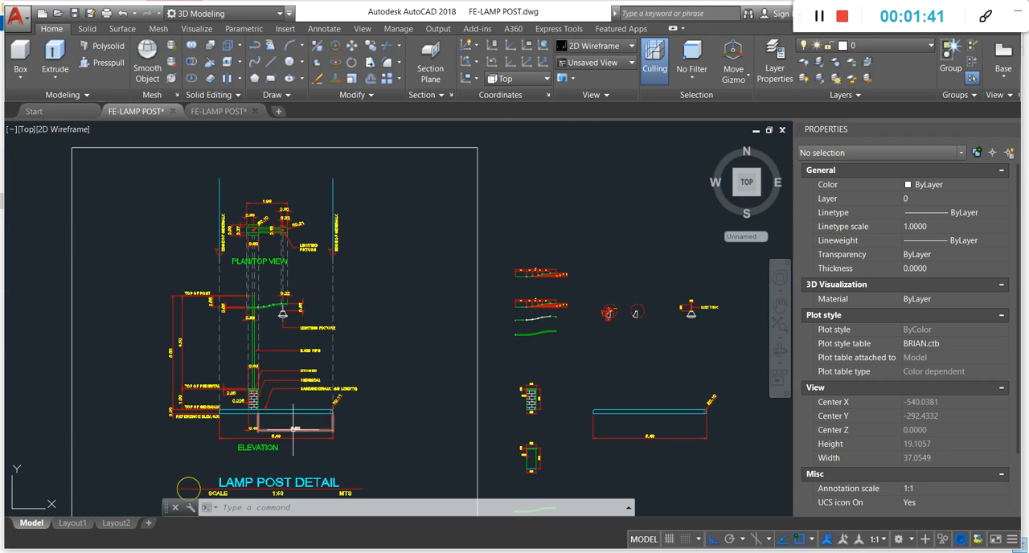
scroll(289, 428, "up", 5)
scroll(386, 372, "down", 7)
scroll(486, 346, "up", 6)
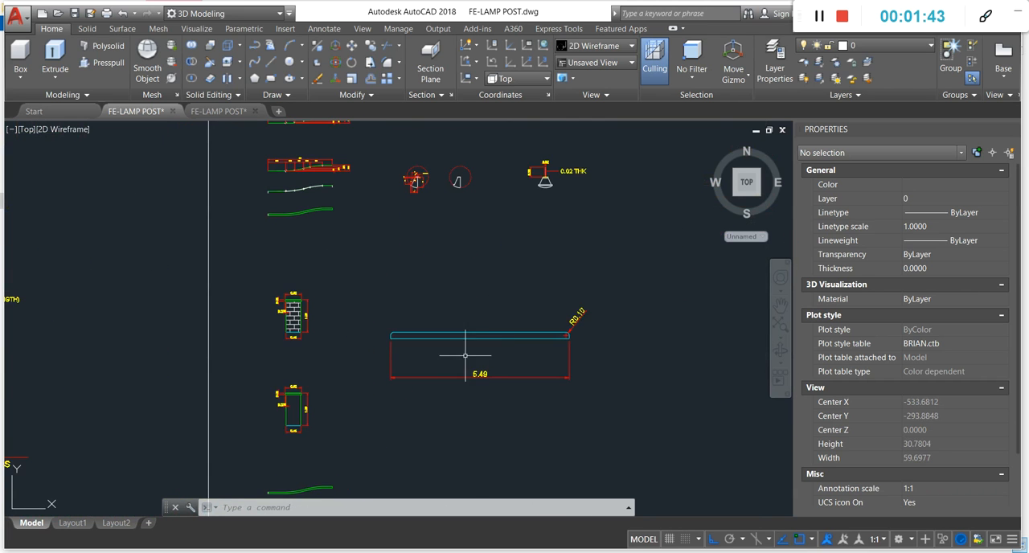
- Highlight the separate base/sidewalk profile outline with a window selection, then clear the selection
left_click(298, 315)
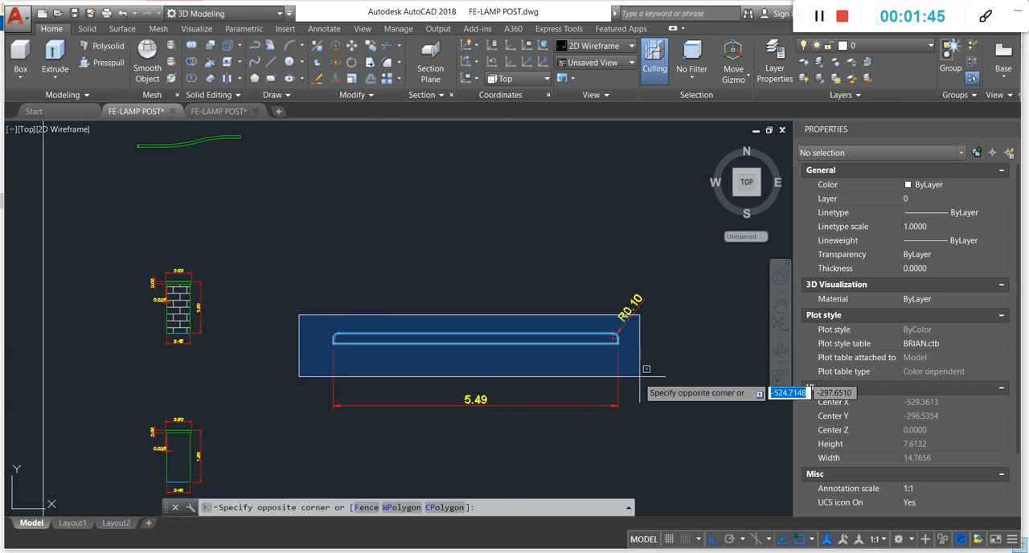
left_click(620, 371)
key("Escape")
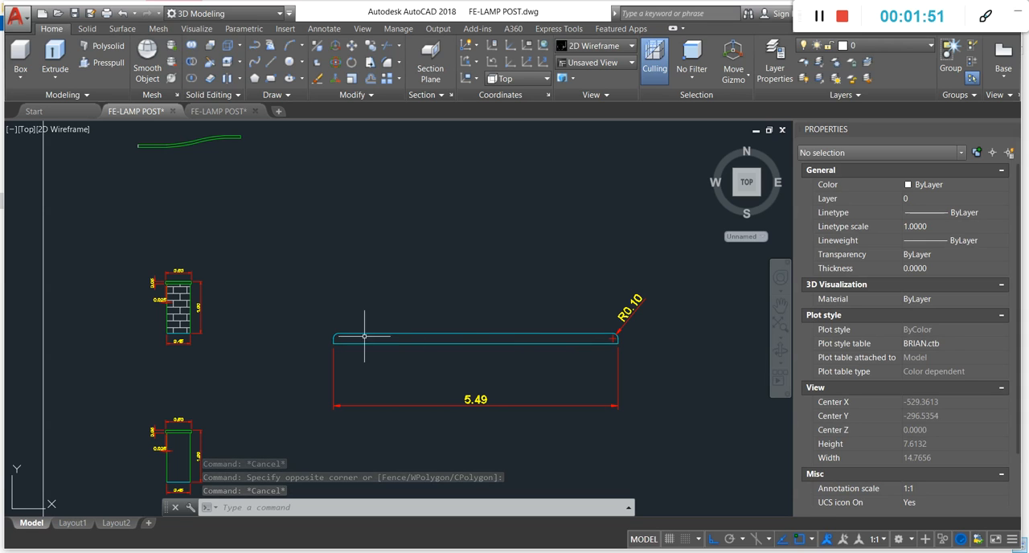
left_click(289, 325)
left_click(649, 358)
key("Escape")
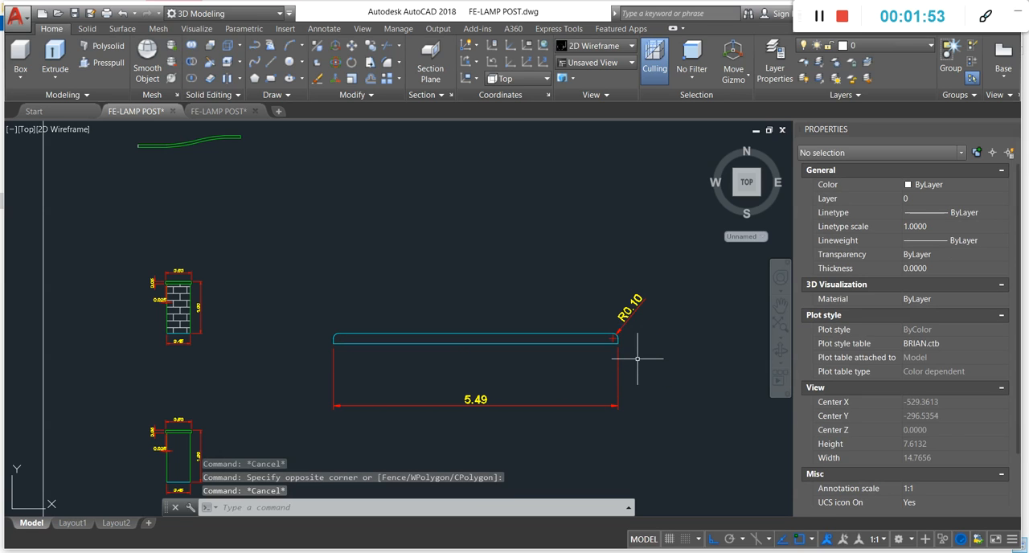
- Inspect both rounded ends of the separate base/sidewalk profile, highlighting each vertical end line and clearing the selection
scroll(399, 333, "up", 4)
scroll(284, 339, "up", 4)
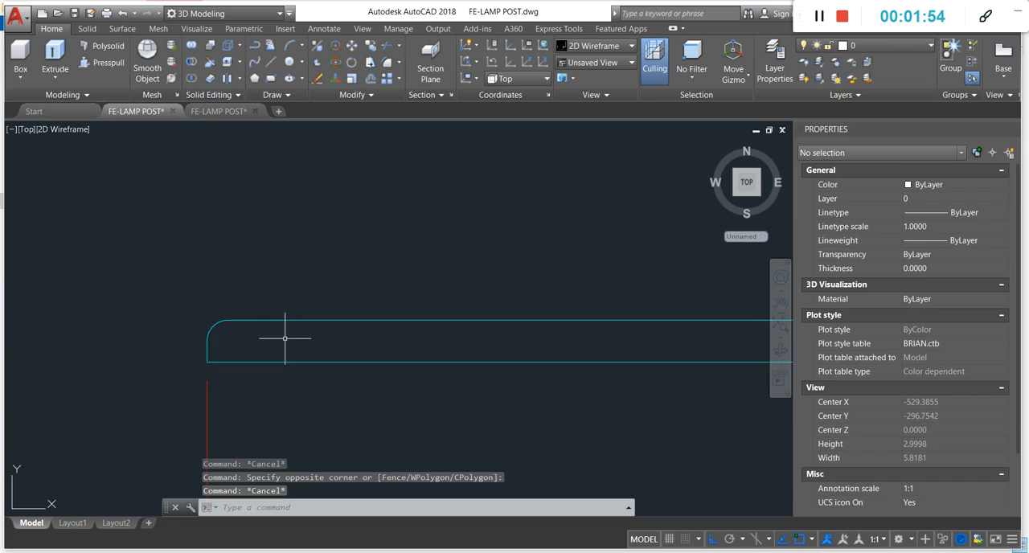
left_click(160, 354)
scroll(207, 345, "up", 4)
key("Escape")
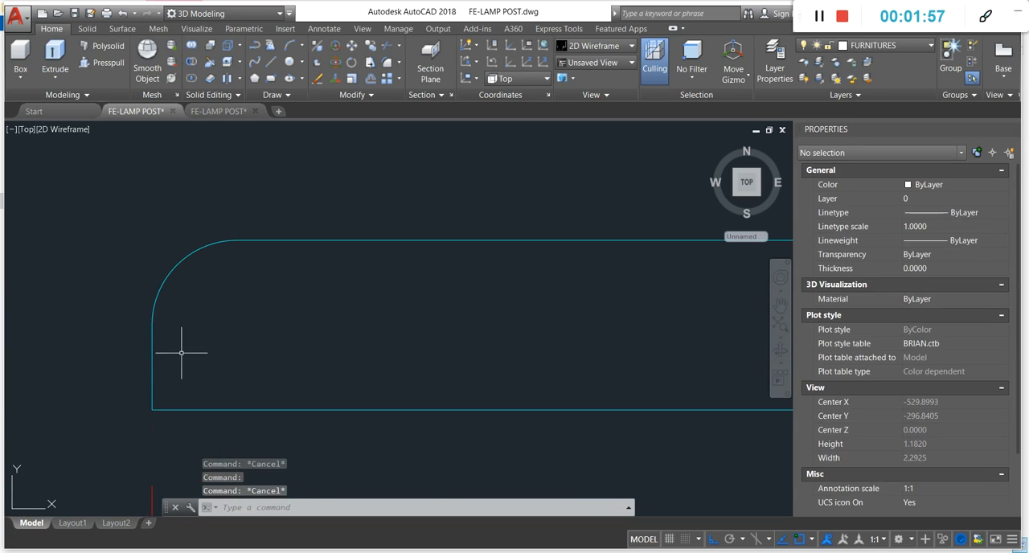
scroll(178, 338, "down", 6)
scroll(466, 322, "down", 3)
scroll(611, 334, "up", 7)
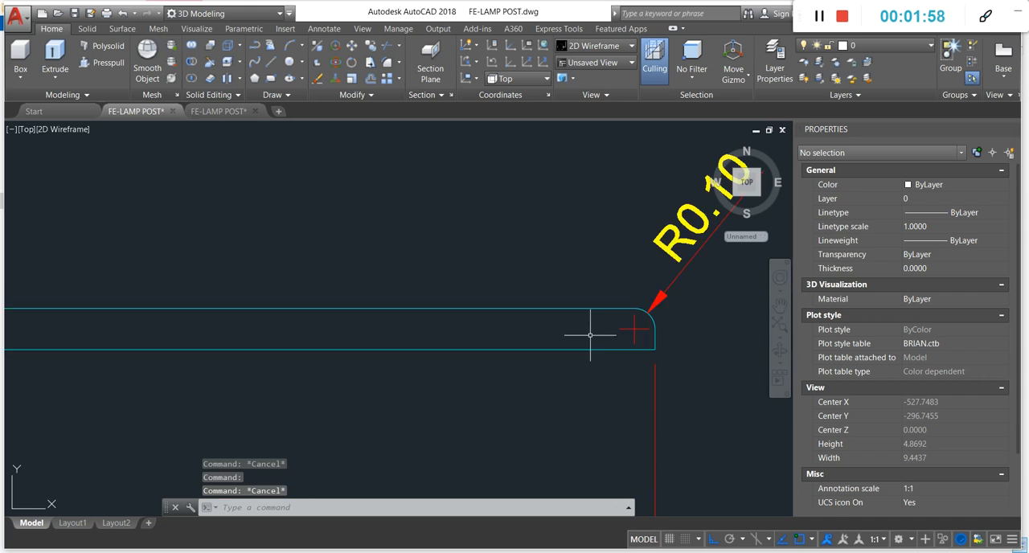
left_click(647, 330)
scroll(635, 328, "up", 2)
key("Escape")
- Stretch the upper endpoint of the profile's right end line straight up past the corner arc
left_click(611, 358)
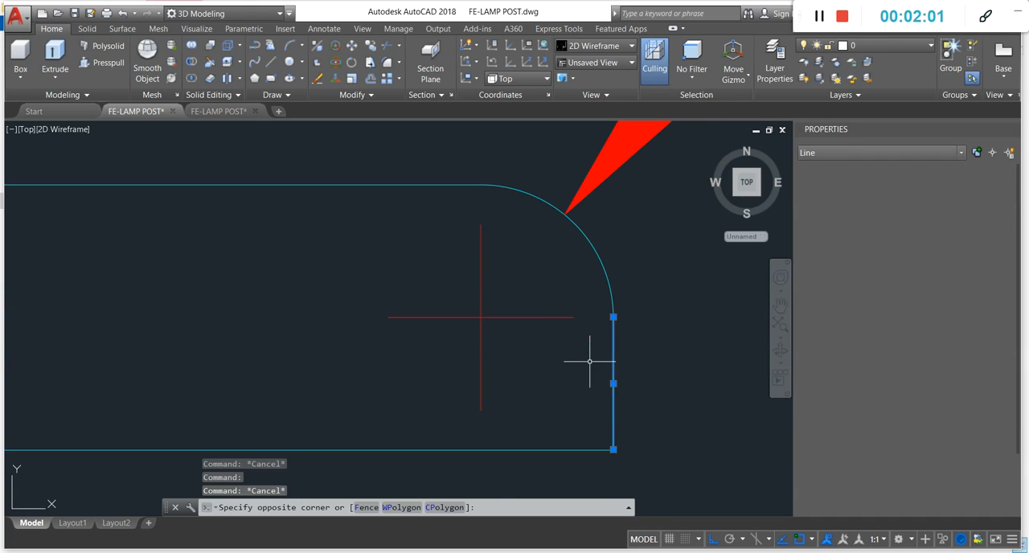
left_click(613, 317)
left_click(610, 221)
key("Escape")
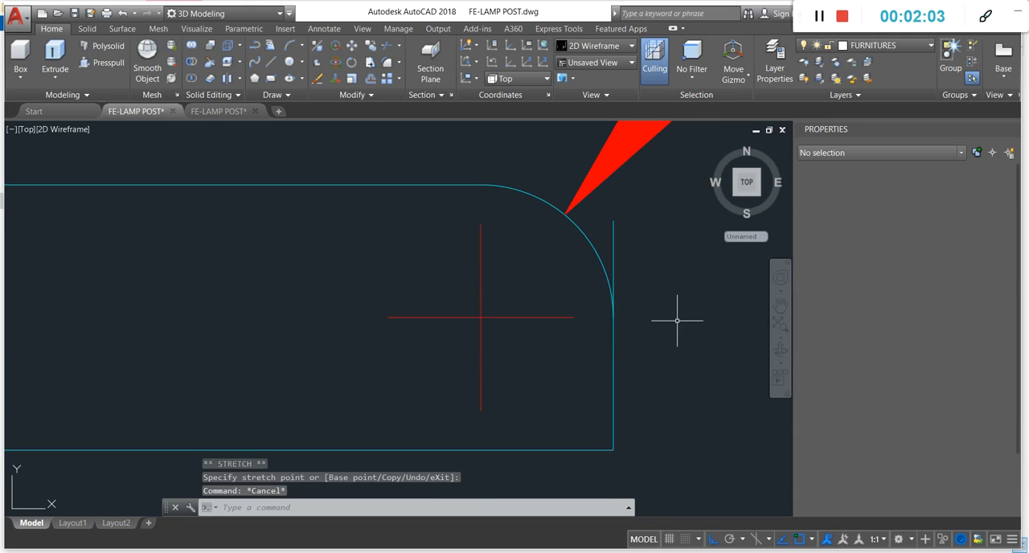
- Stretch the right end line's upper endpoint down below the arc's end, then undo both grip stretches
left_click(614, 365)
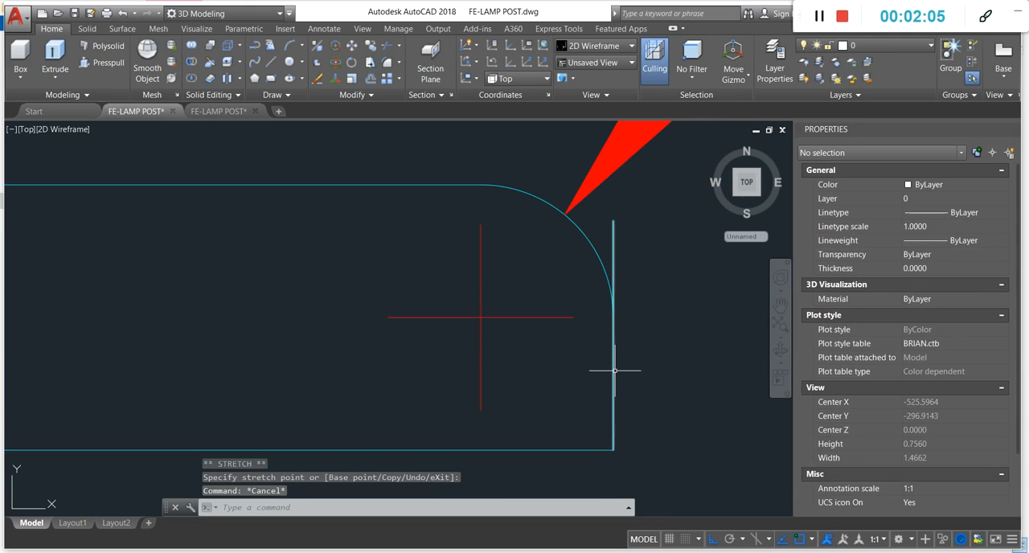
left_click(613, 219)
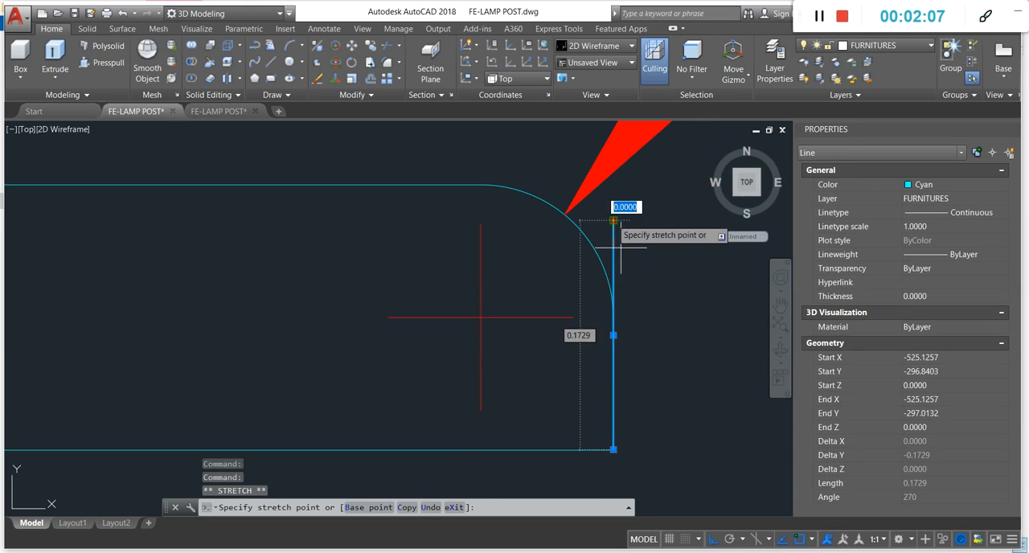
left_click(613, 362)
key("Escape")
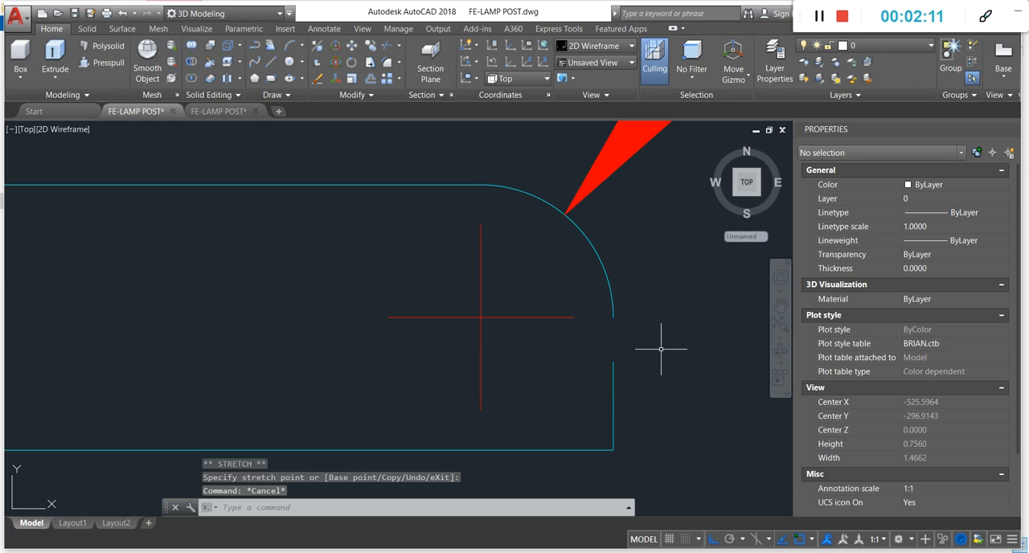
key("ctrl+z")
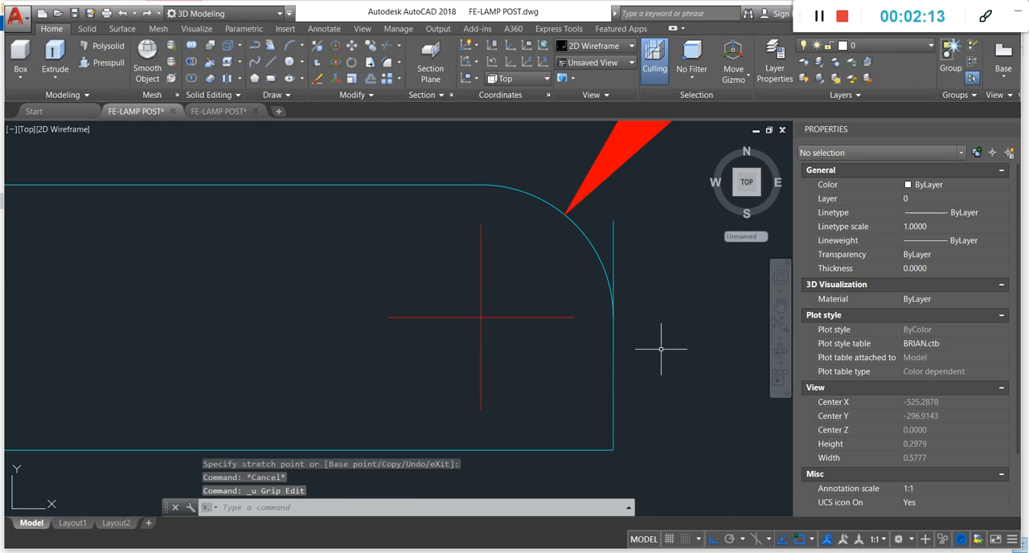
key("ctrl+z")
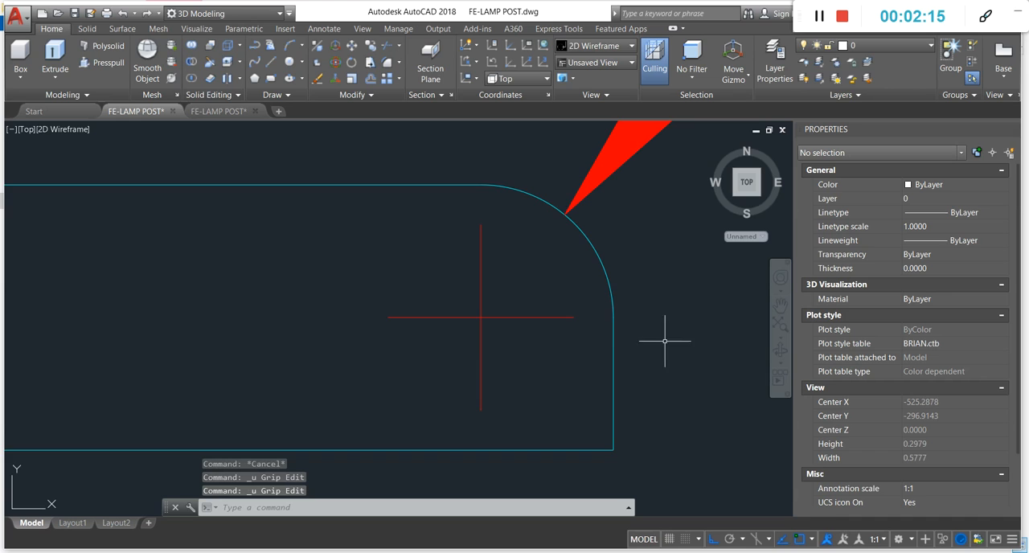
- Highlight the arc at the base/sidewalk profile's right corner, then clear the selection
scroll(665, 340, "down", 8)
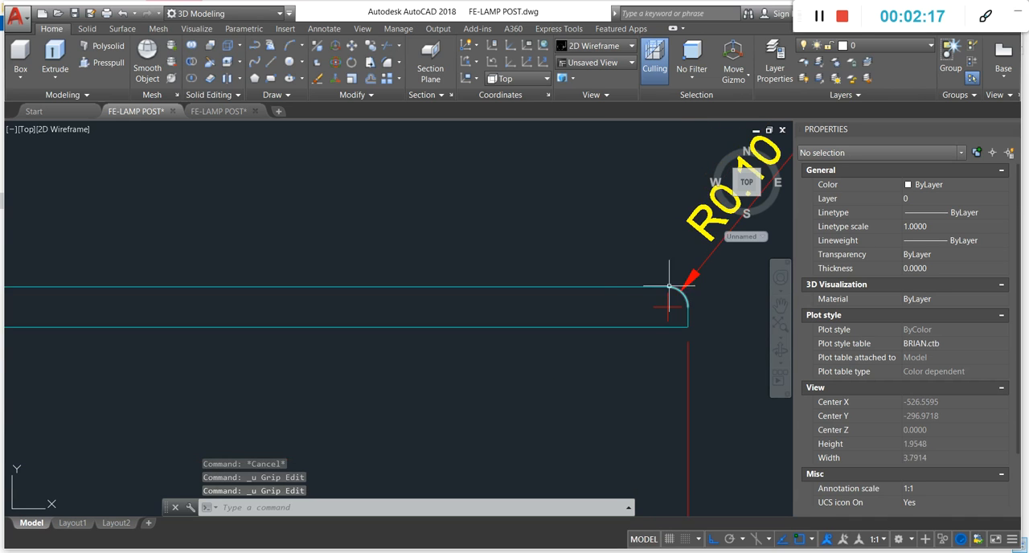
scroll(669, 285, "up", 6)
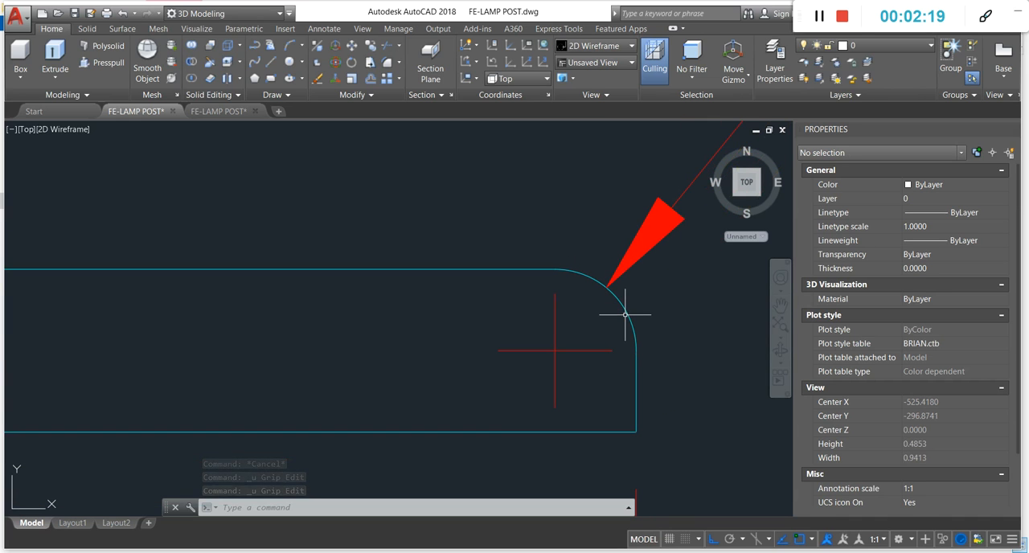
left_click(625, 314)
key("Escape")
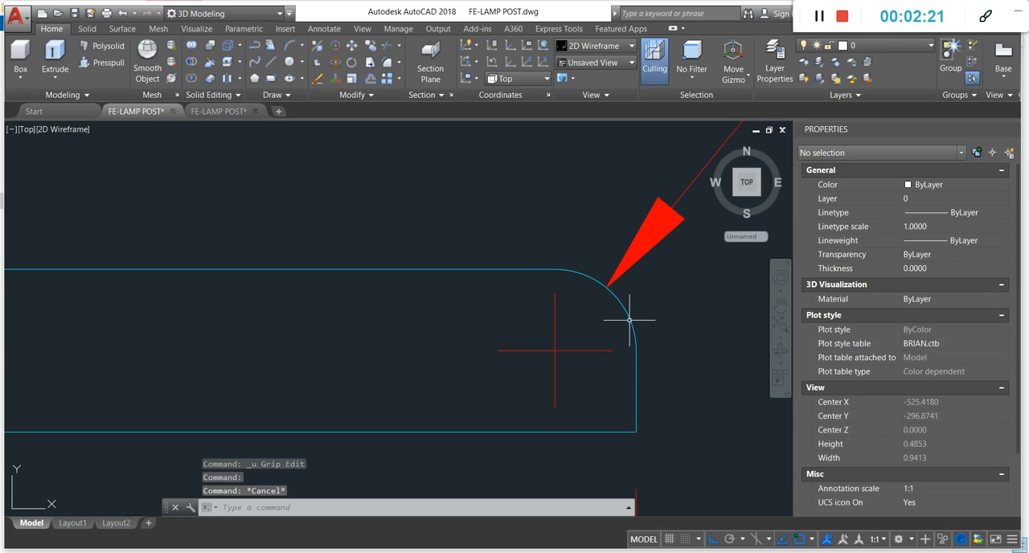
key("Escape")
scroll(618, 322, "down", 6)
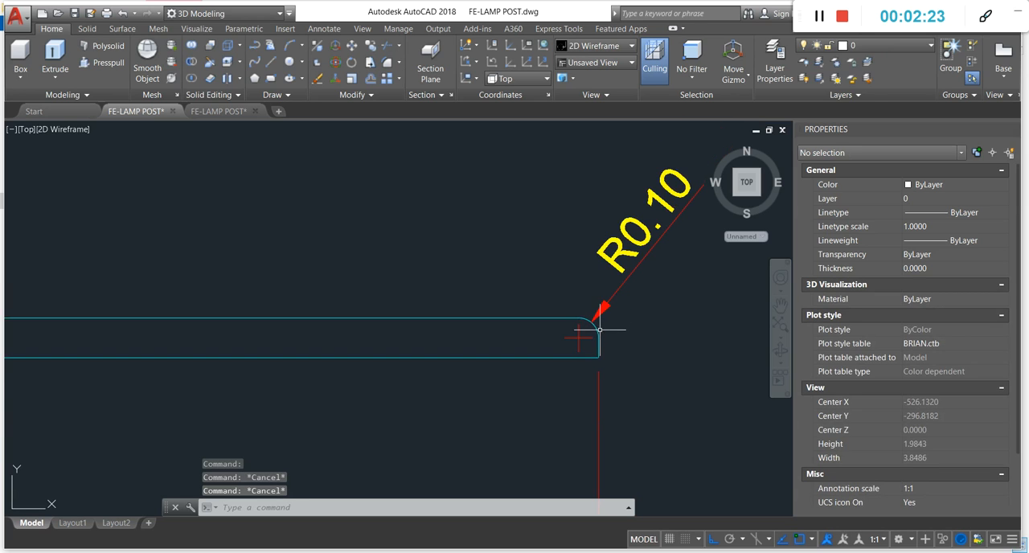
- Erase the rounded corner arc at the right end of the base/sidewalk profile
scroll(598, 329, "up", 4)
left_click(574, 325)
type("e")
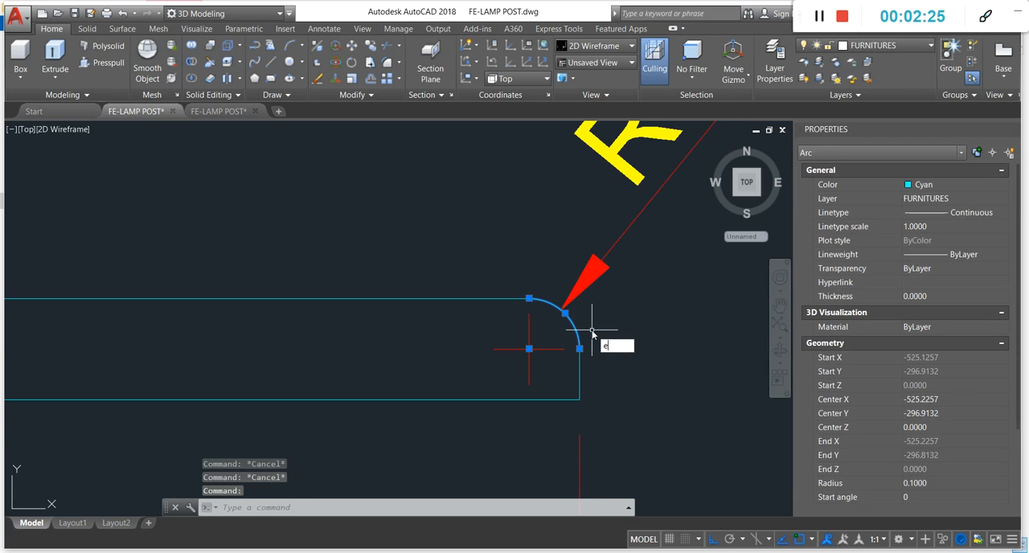
key("Return")
key("Escape")
key("Escape")
type("f")
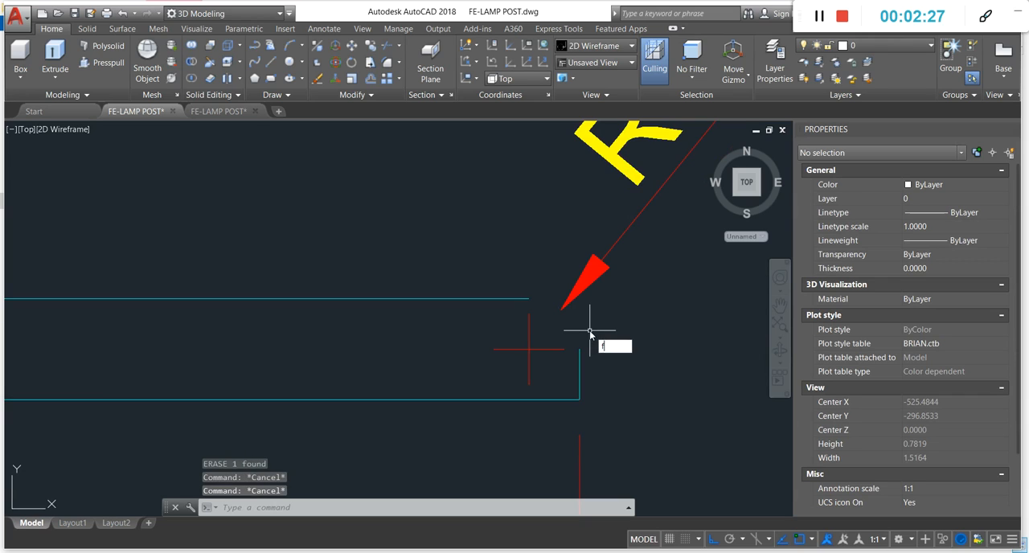
key("Return")
key("Escape")
type("f")
key("Return")
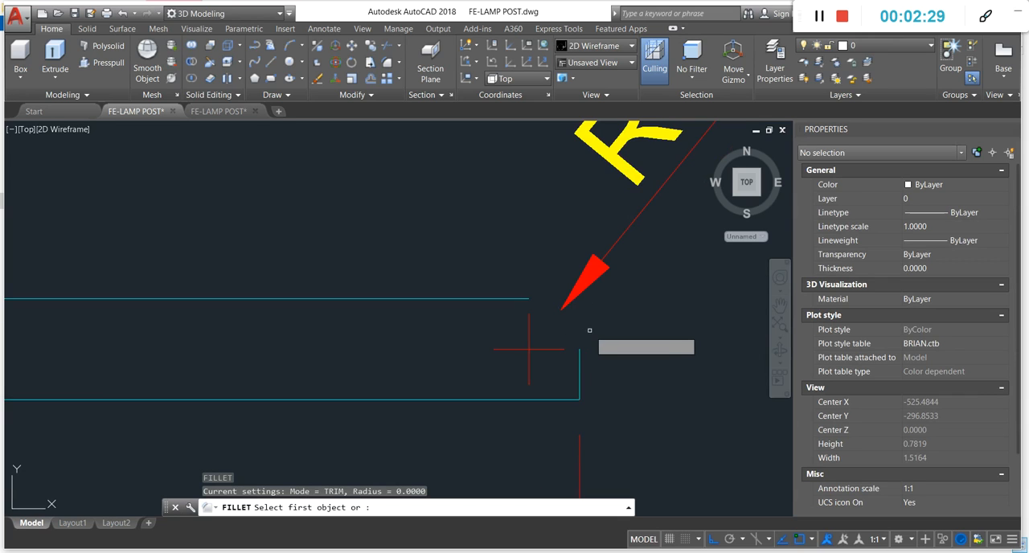
key("Return")
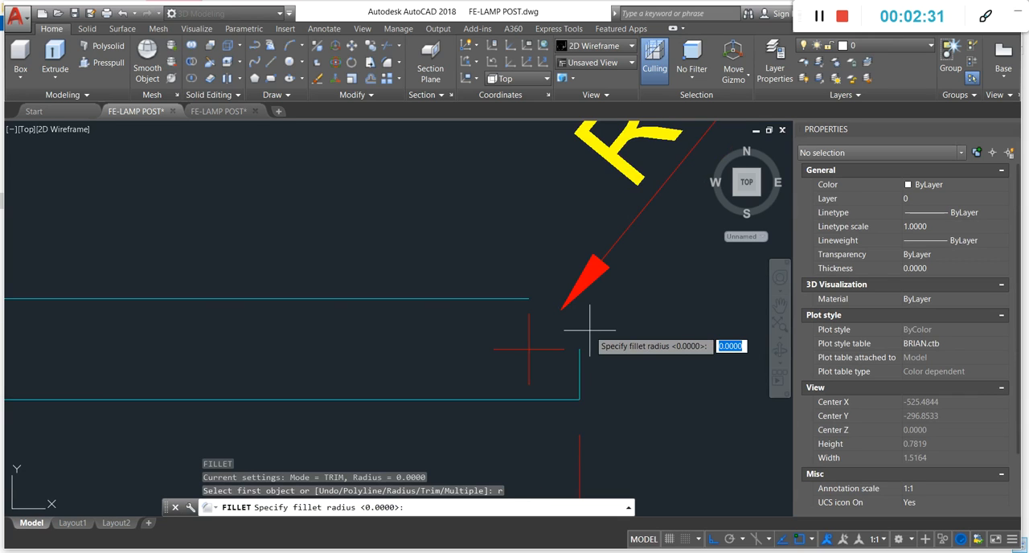
key("Escape")
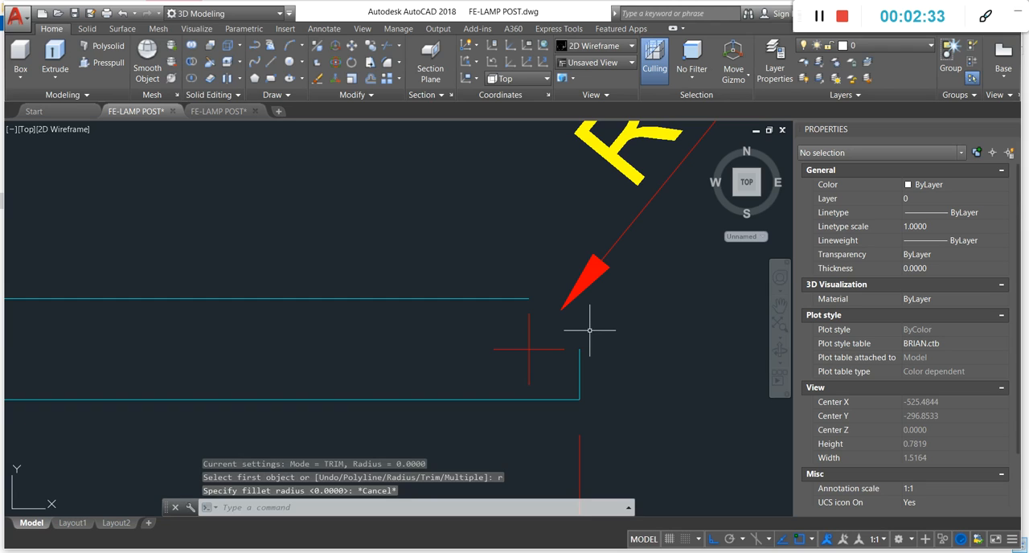
key("Escape")
key("Escape")
- Fillet the profile's top line and right end line with a radius of 0.1
type("f")
key("Return")
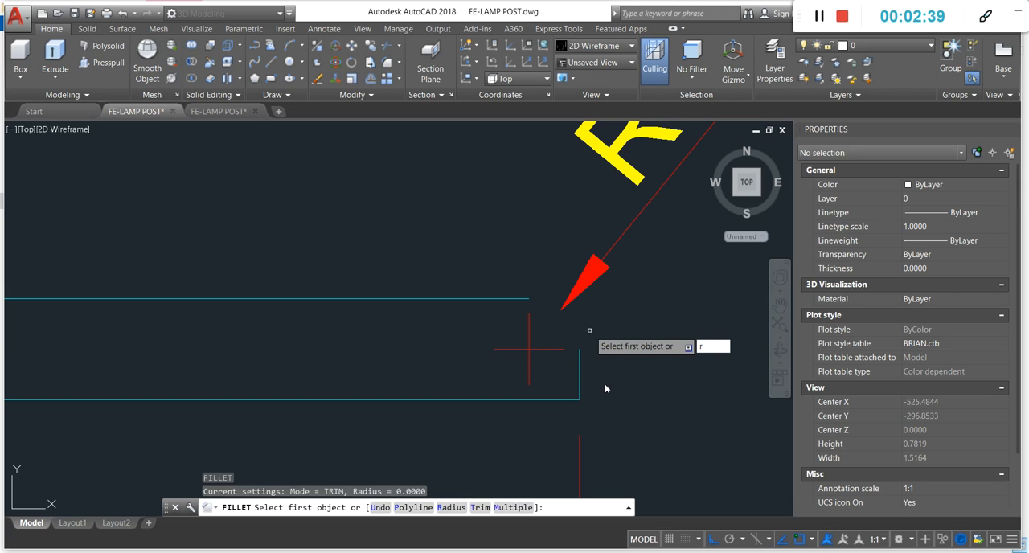
type("r")
key("Return")
type(".1")
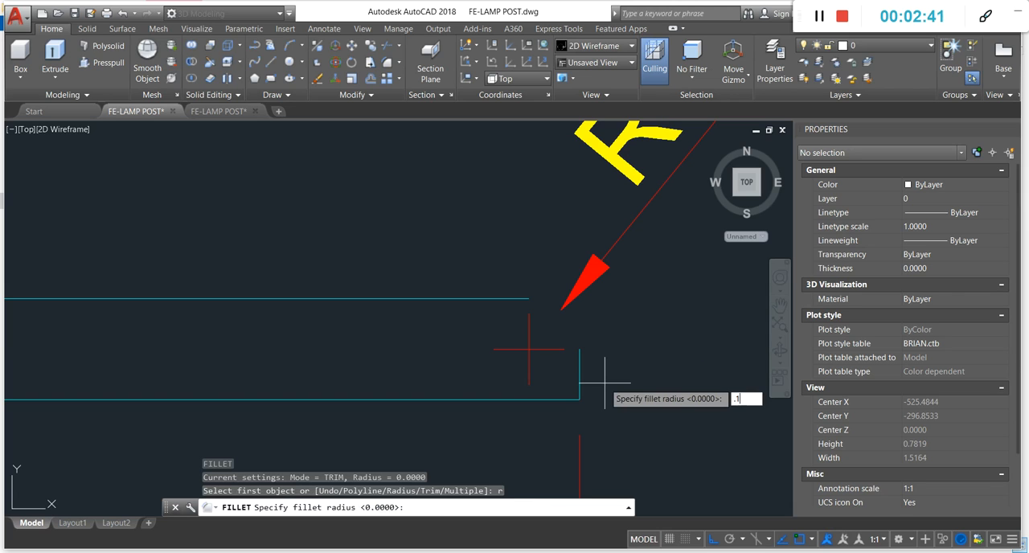
key("Return")
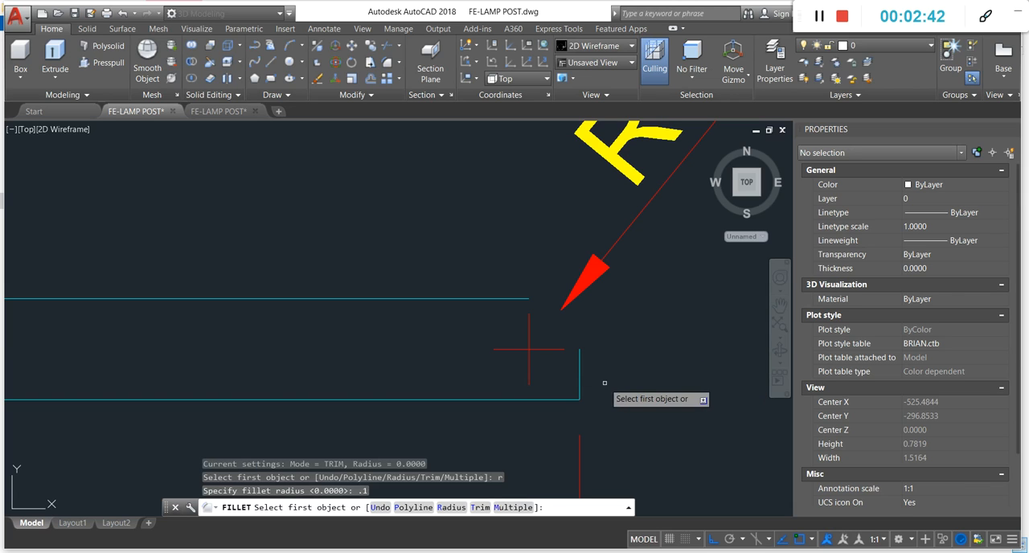
left_click(501, 299)
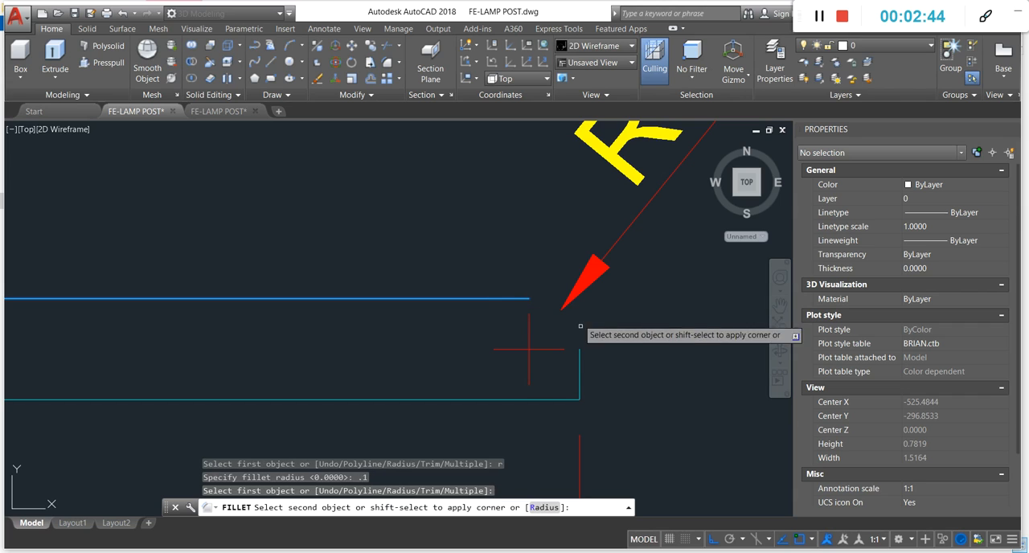
left_click(577, 376)
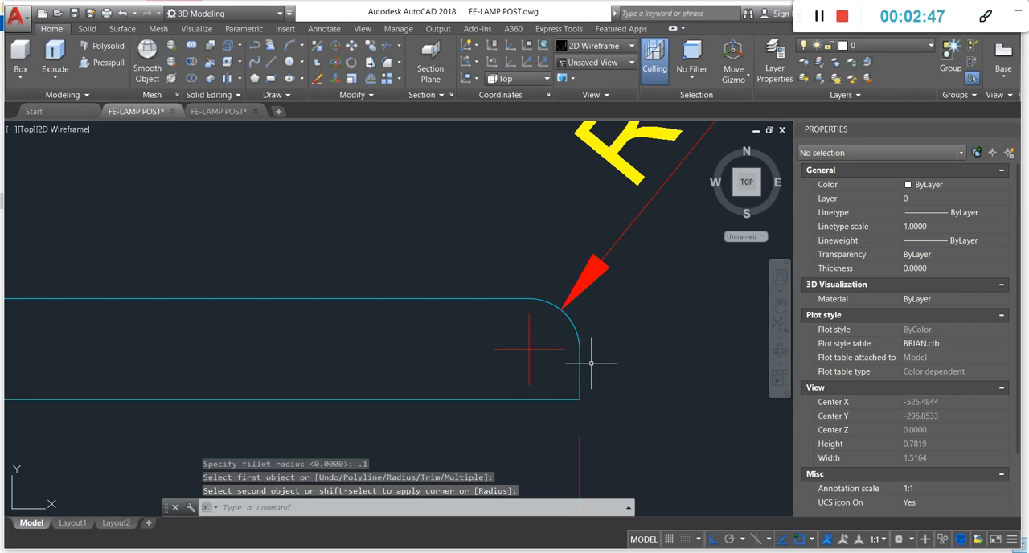
- Examine where the arc at the profile's left corner meets the top line, highlighting that line and clearing the selection
scroll(595, 358, "down", 4)
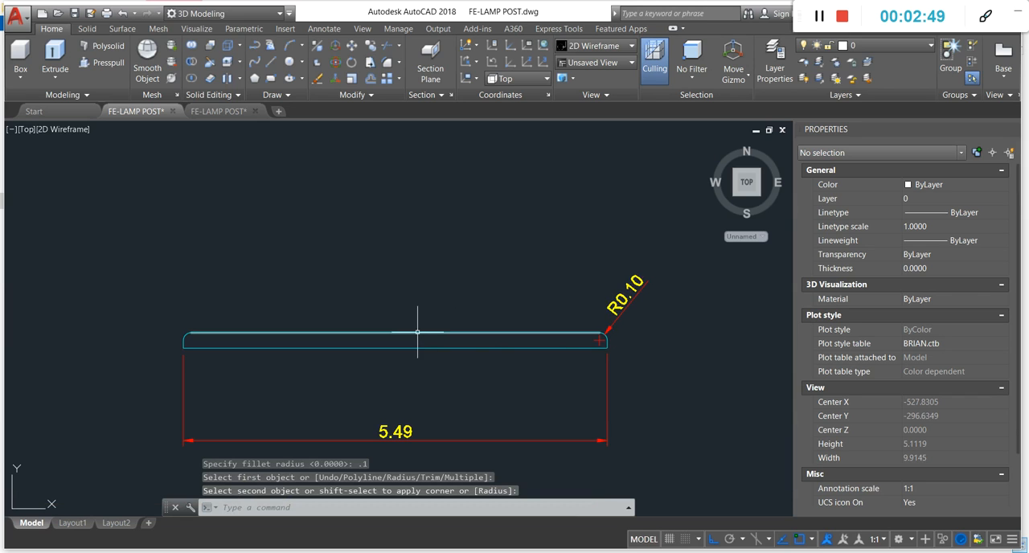
scroll(197, 338, "up", 2)
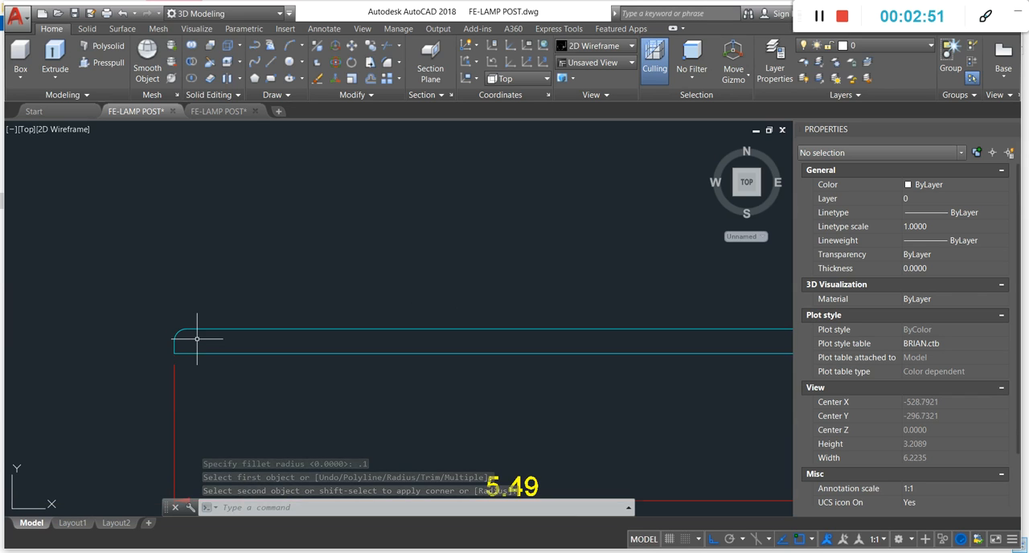
scroll(196, 339, "down", 2)
scroll(194, 343, "up", 4)
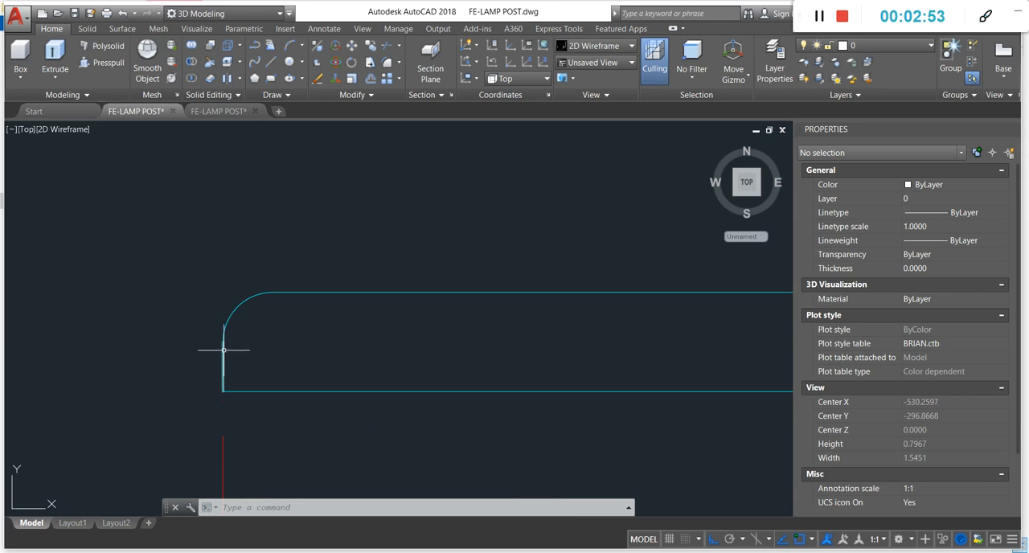
scroll(229, 318, "up", 2)
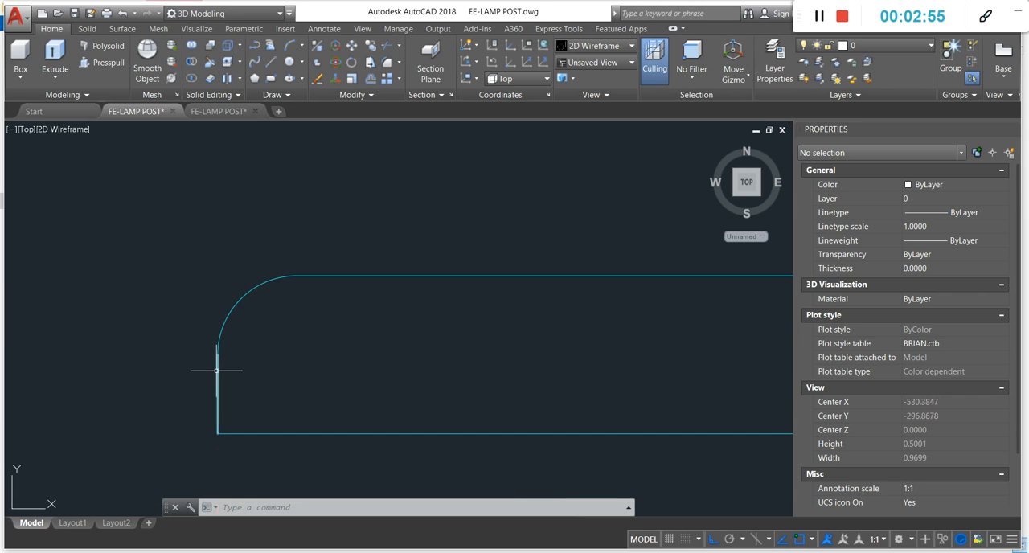
left_click(304, 280)
scroll(302, 278, "up", 5)
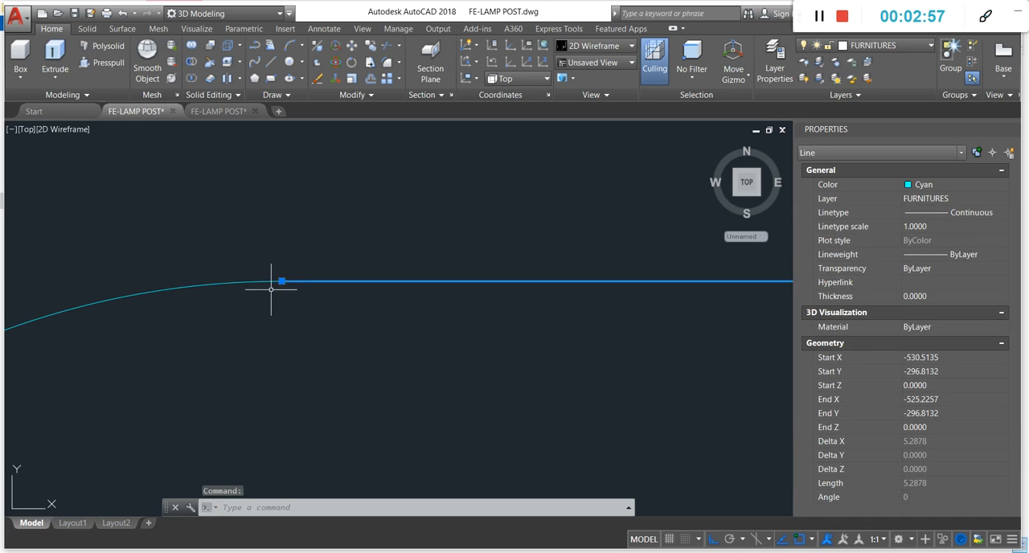
key("Escape")
scroll(304, 272, "down", 4)
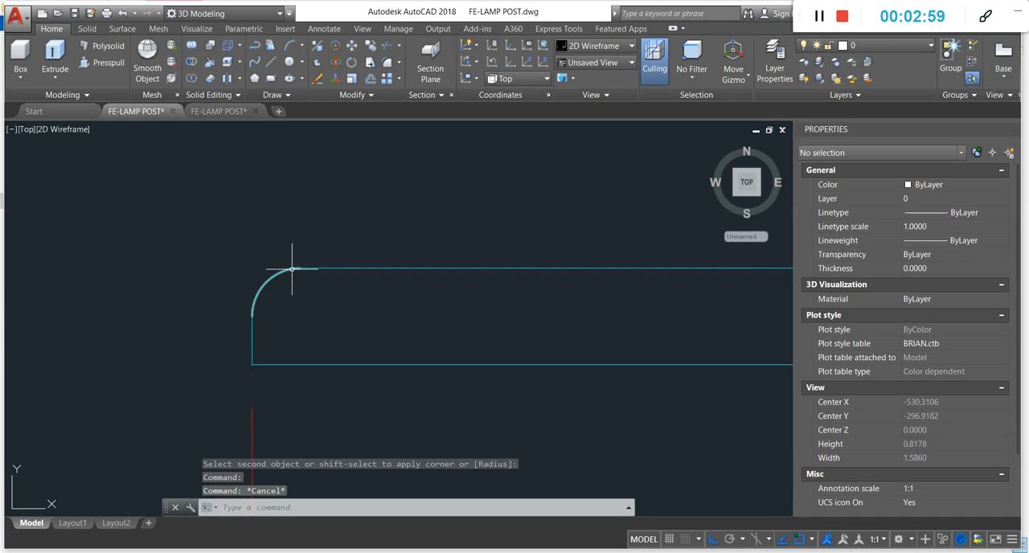
scroll(273, 281, "down", 9)
scroll(426, 282, "up", 1)
key("Escape")
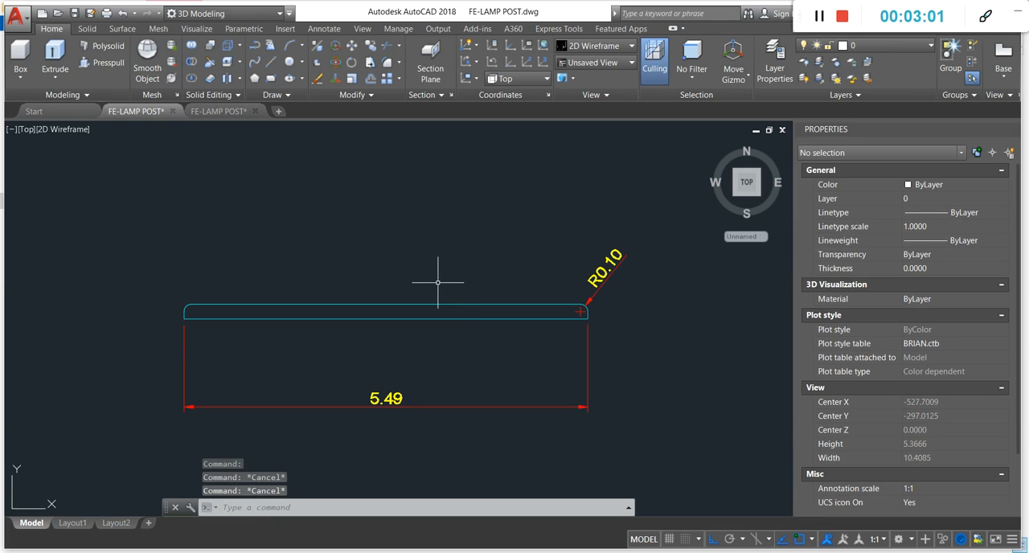
- Erase the 5.49 length dimension below the base/sidewalk profile
scroll(527, 331, "down", 2)
left_click(581, 349)
left_click(482, 404)
type("e")
key("Return")
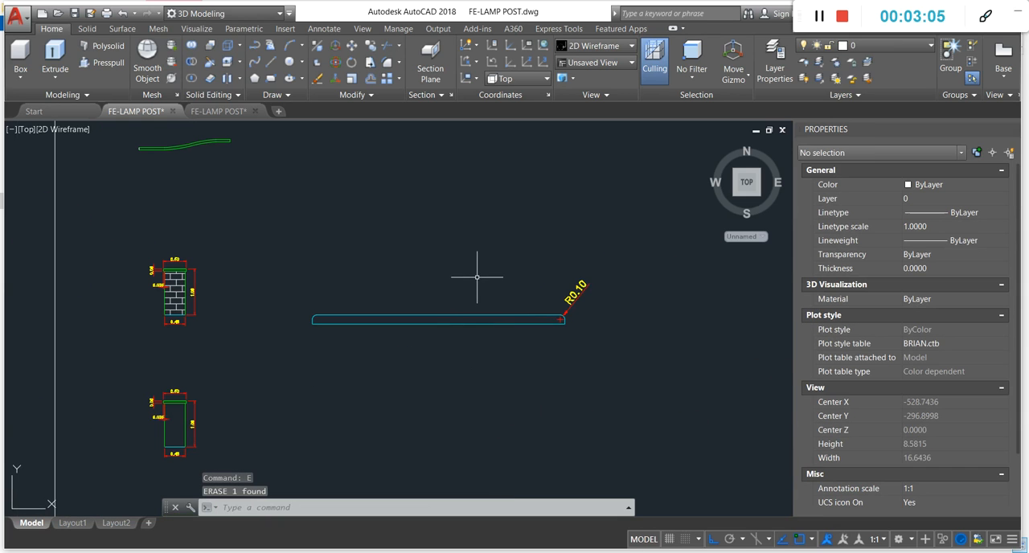
- Erase the R0.10 radial dimension at the base/sidewalk profile's right corner
scroll(562, 282, "up", 2)
left_click(602, 246)
left_click(570, 306)
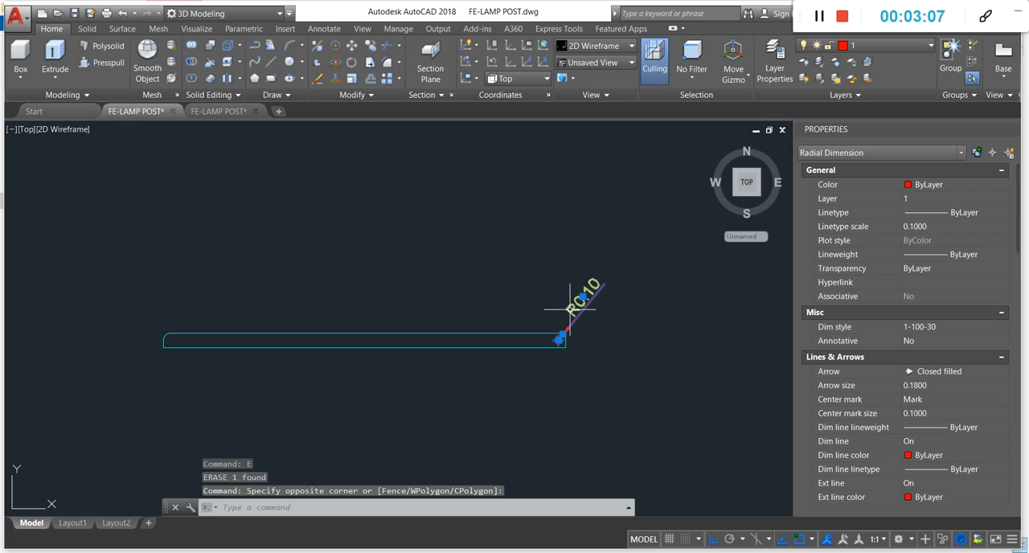
key("Delete")
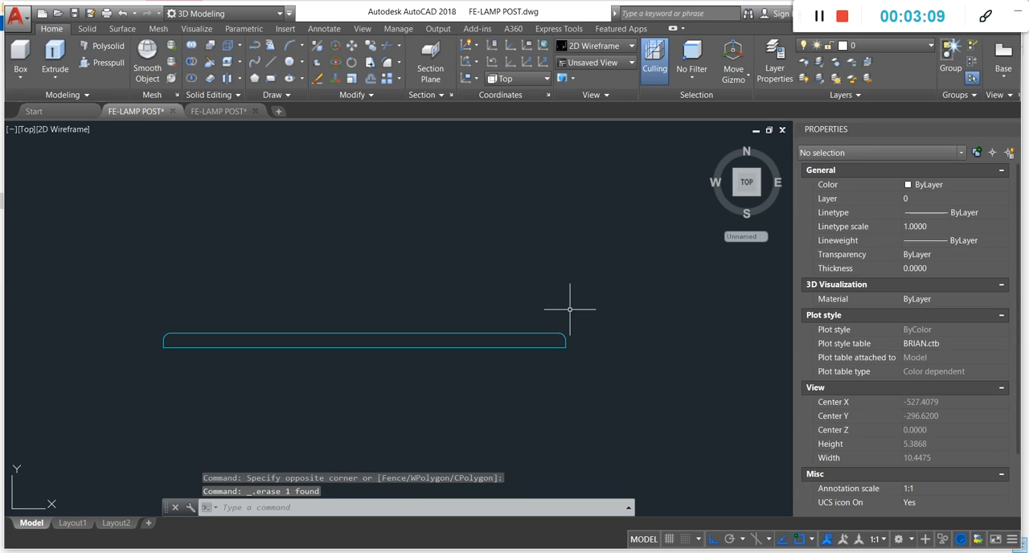
scroll(373, 266, "down", 5)
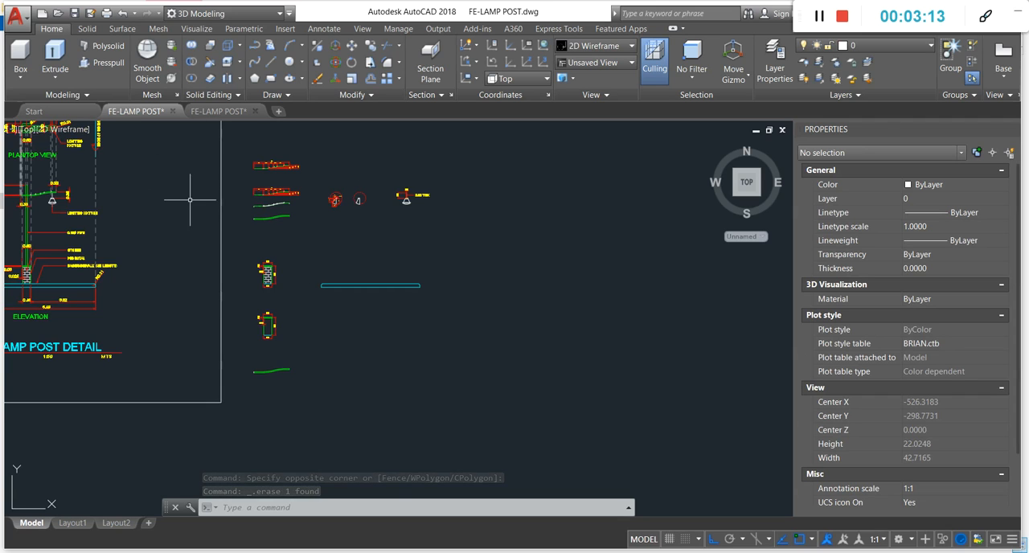
- Switch the viewport to the SE Isometric view and bring the base/sidewalk outline into view
scroll(490, 280, "down", 2)
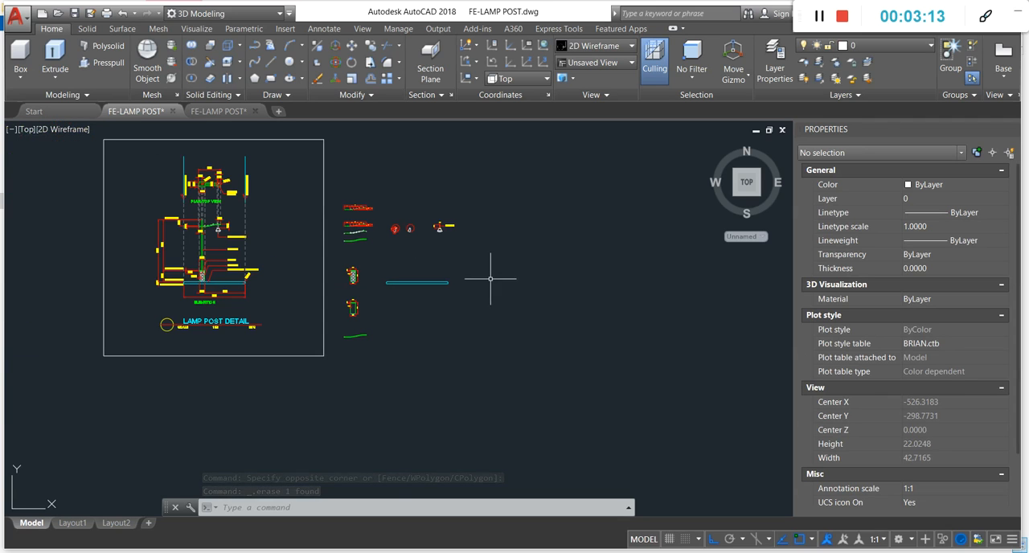
left_click(24, 130)
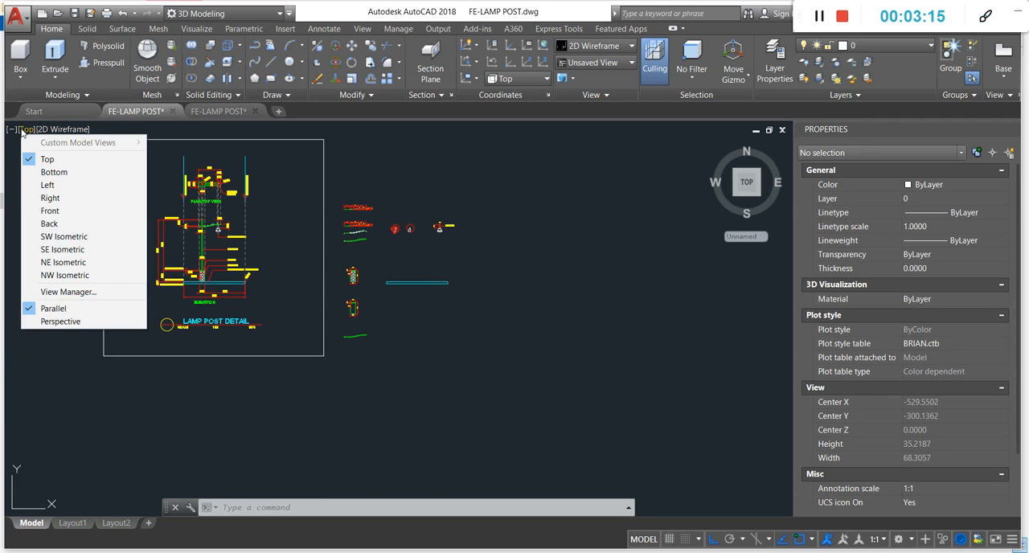
left_click(64, 250)
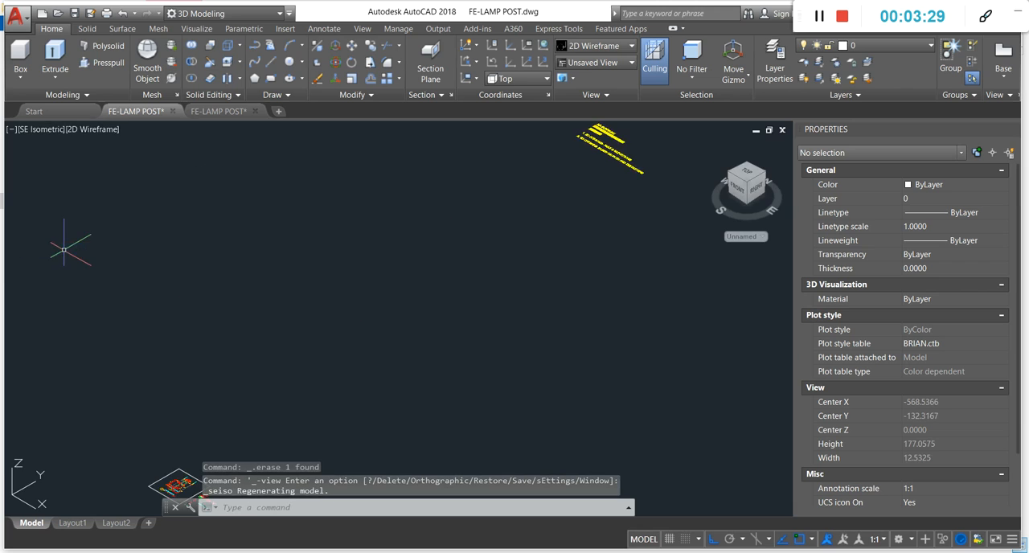
scroll(370, 288, "up", 12)
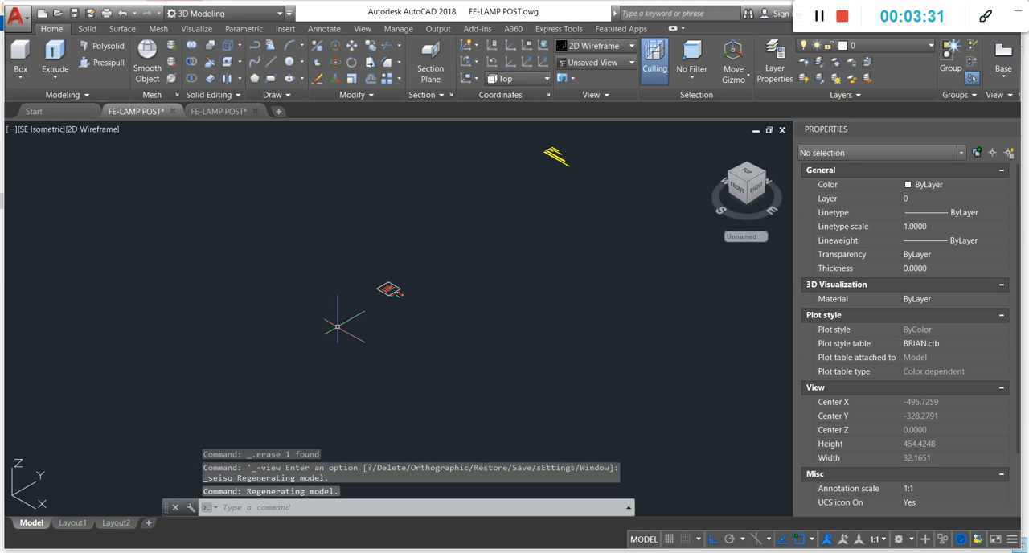
scroll(437, 315, "up", 8)
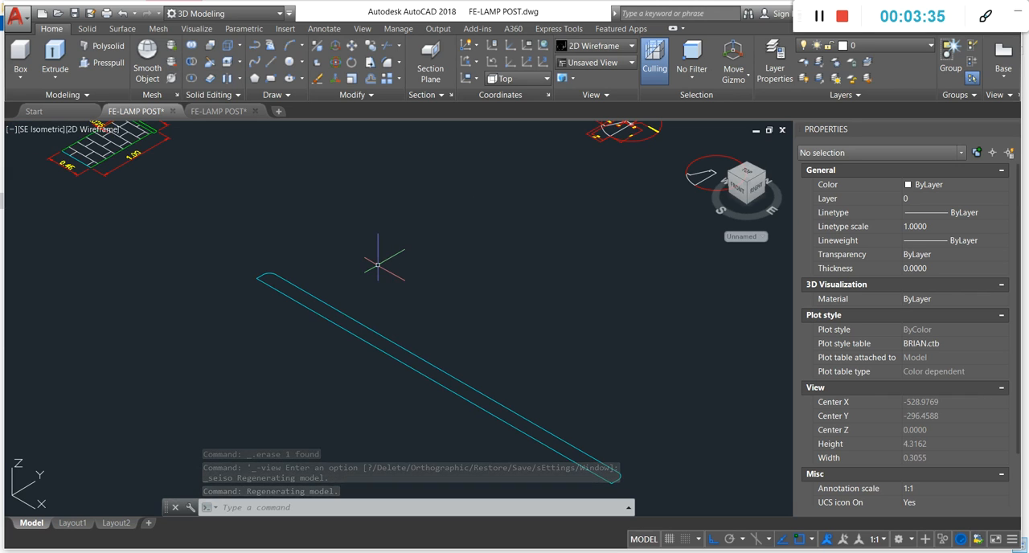
scroll(456, 297, "down", 5)
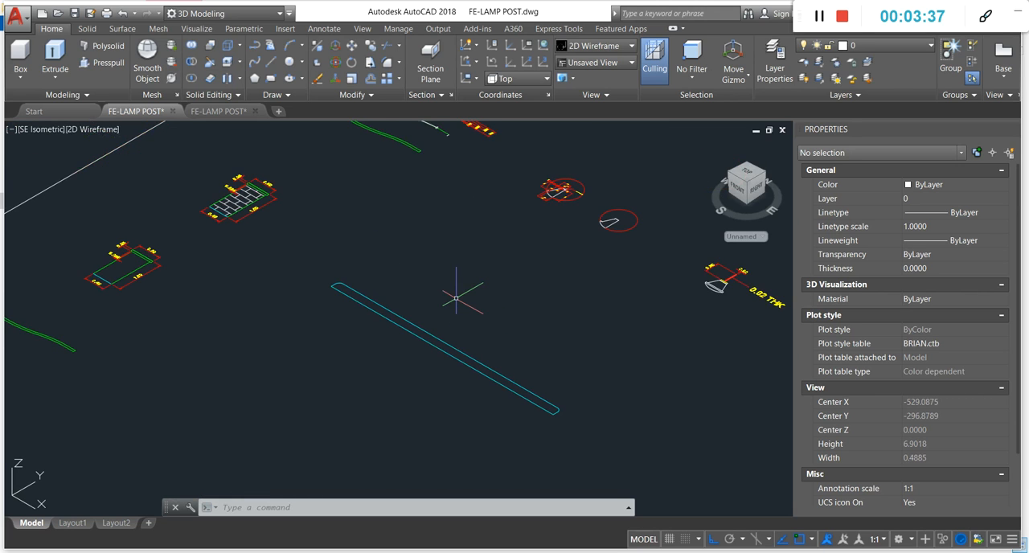
- Copy the whole base/sidewalk outline from its right end to the empty space in front of the separated part profiles
left_click(460, 339)
left_click(344, 271)
left_click(561, 331)
left_click(462, 397)
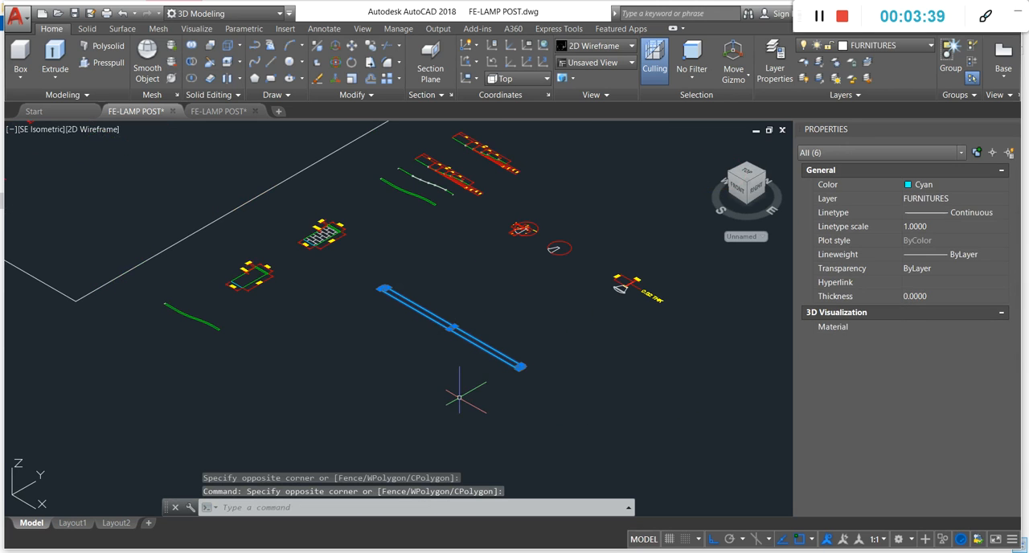
type("co")
key("Return")
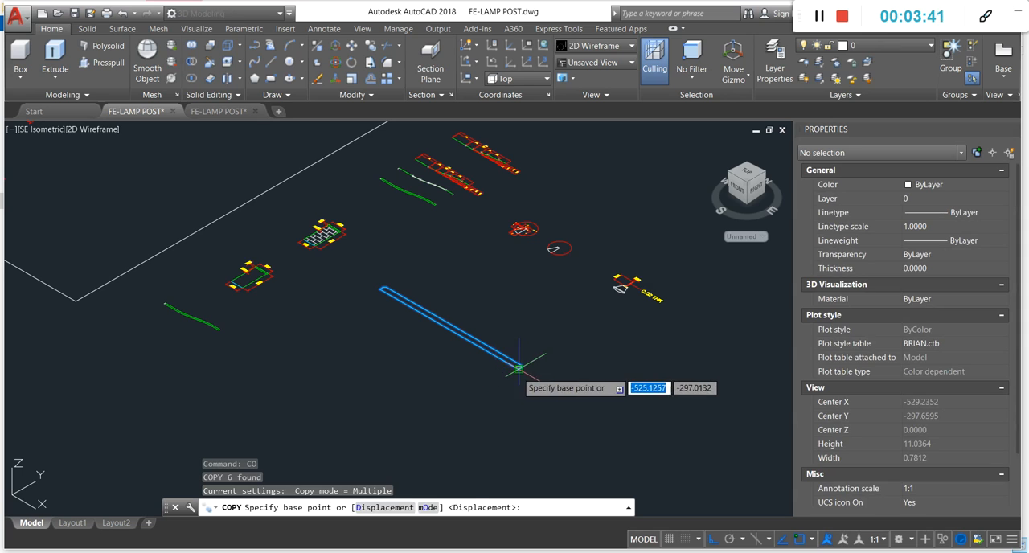
left_click(518, 368)
scroll(579, 406, "down", 5)
scroll(514, 375, "up", 2)
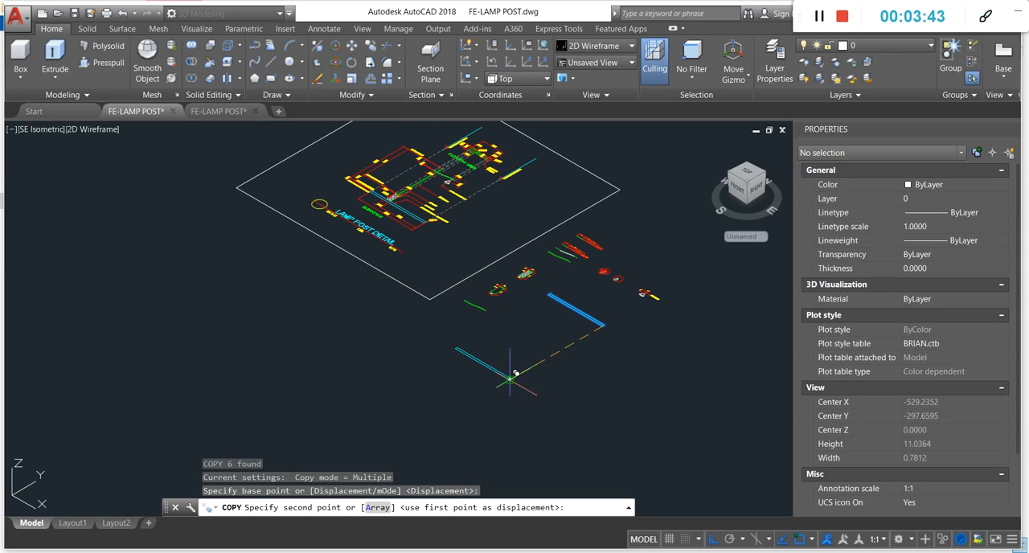
left_click(509, 378)
key("Escape")
key("Escape")
scroll(567, 223, "up", 2)
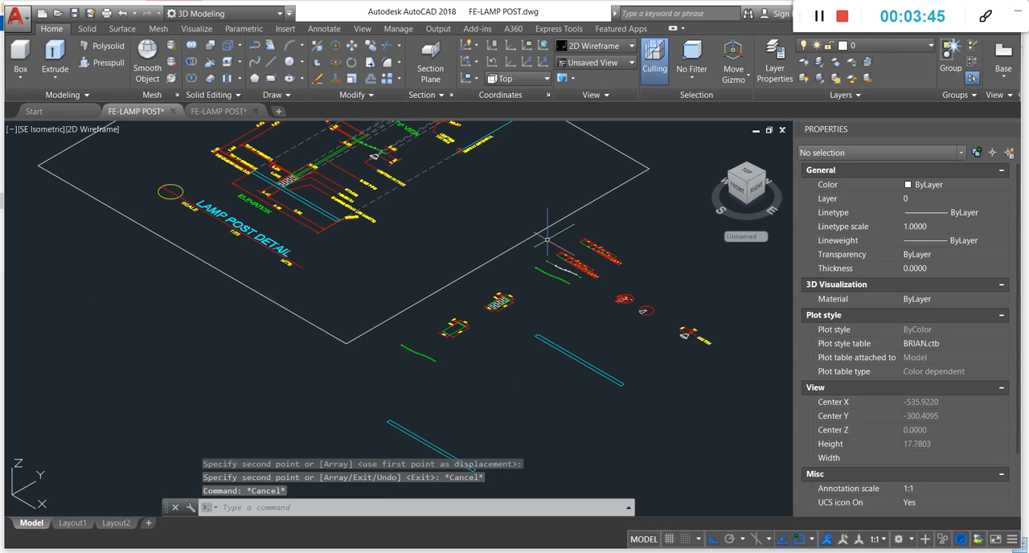
scroll(457, 318, "down", 2)
scroll(69, 144, "up", 2)
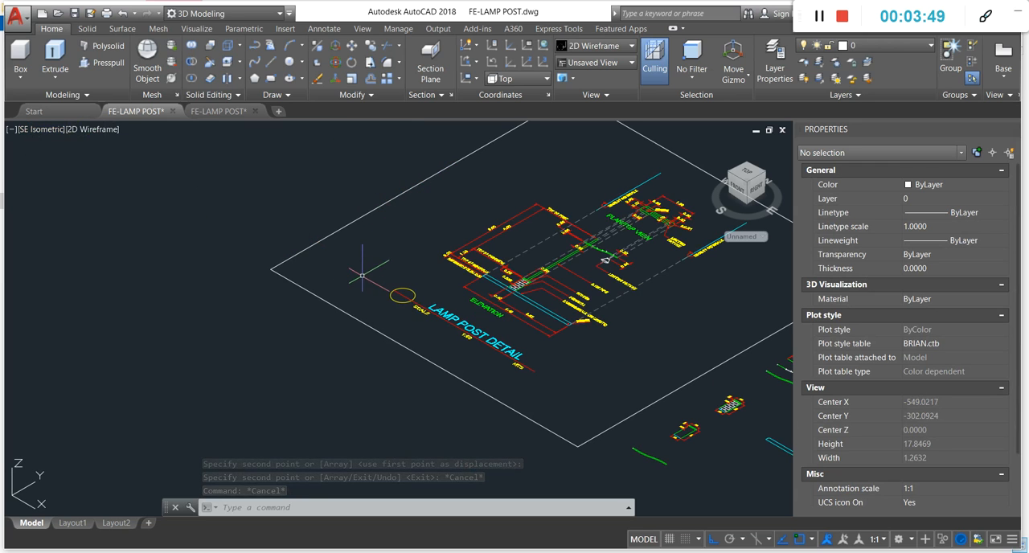
scroll(362, 275, "down", 2)
scroll(634, 438, "up", 2)
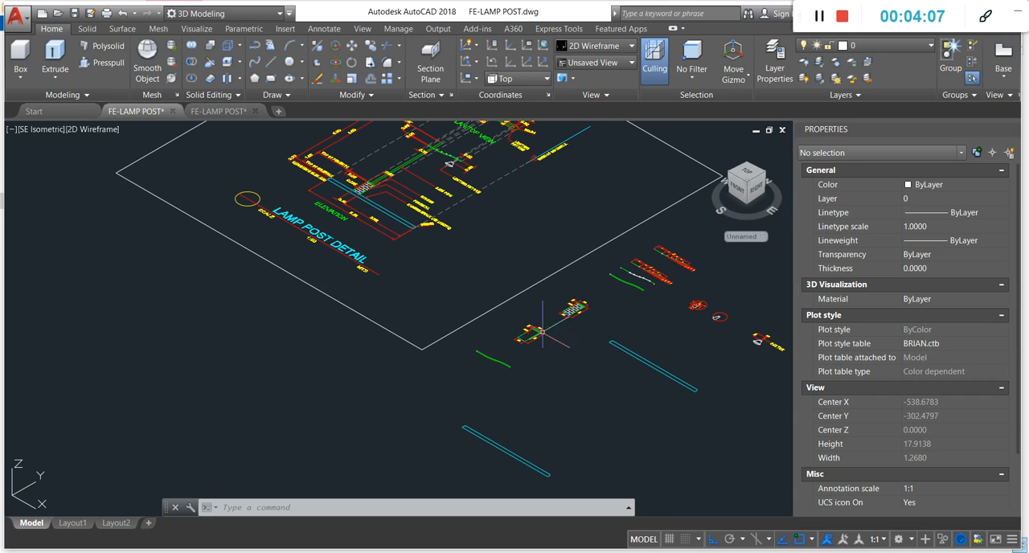
scroll(508, 476, "up", 2)
scroll(488, 395, "down", 2)
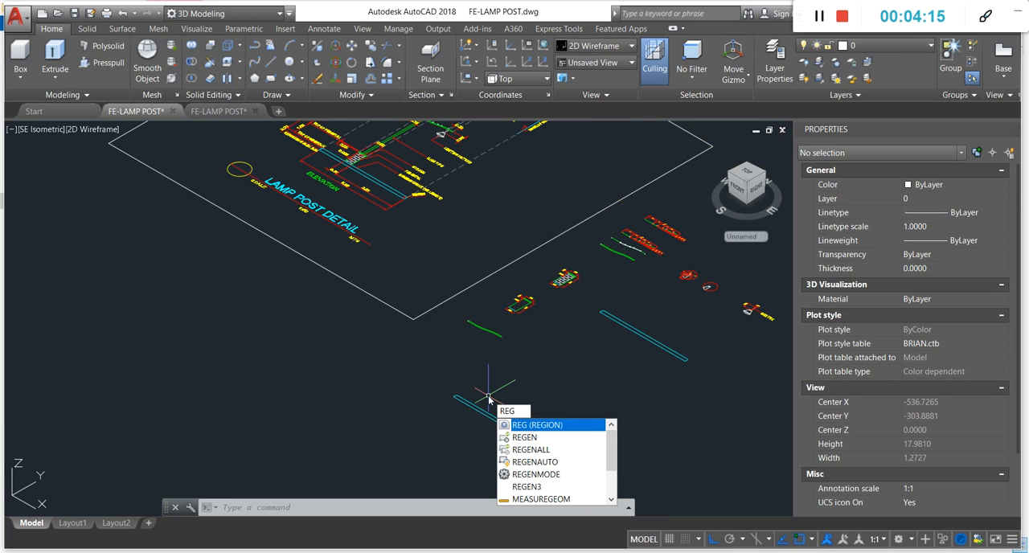
- Convert all lines and arcs of the copied base/sidewalk outline into a region
key("Return")
scroll(480, 407, "up", 4)
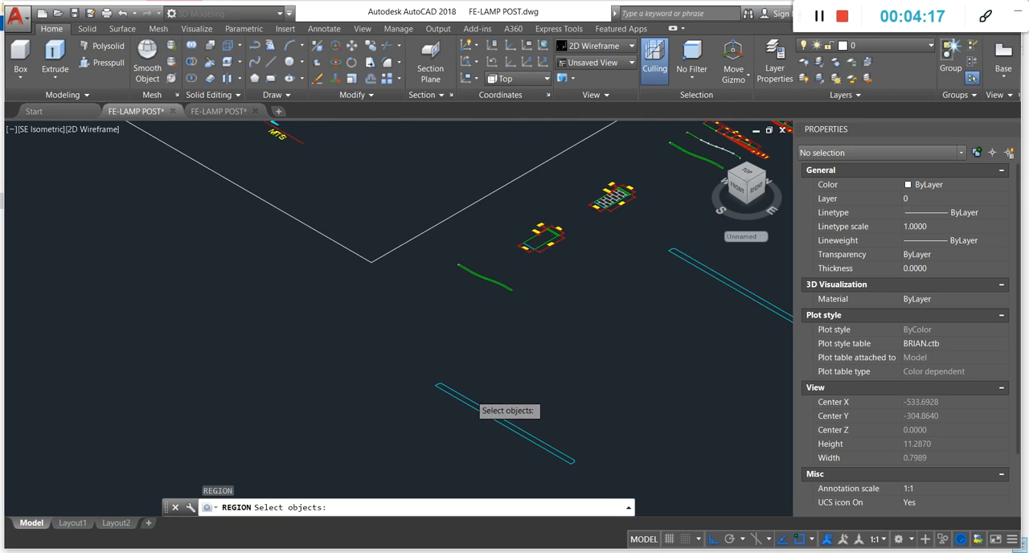
left_click(465, 344)
left_click(394, 396)
scroll(456, 346, "down", 2)
left_click(602, 378)
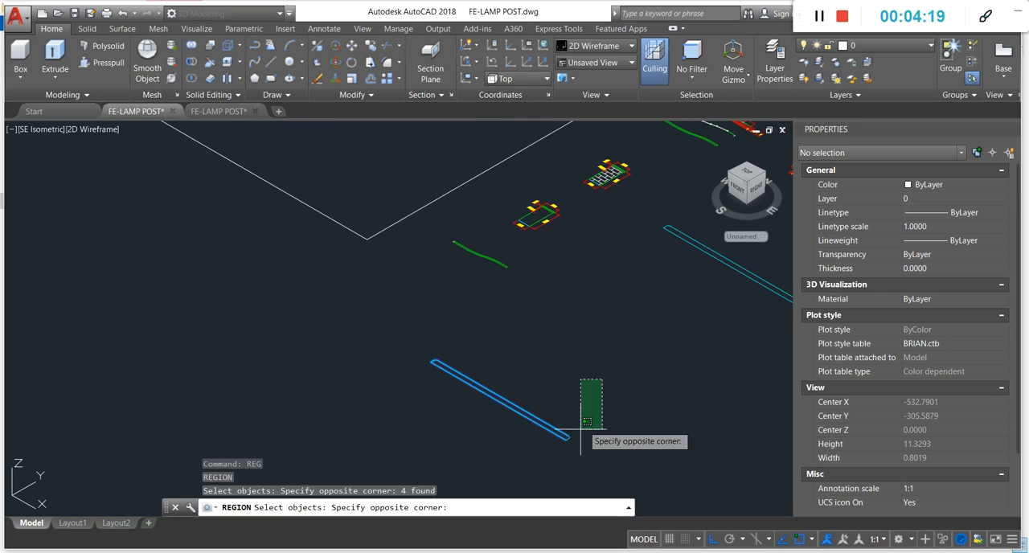
left_click(529, 450)
scroll(567, 441, "up", 4)
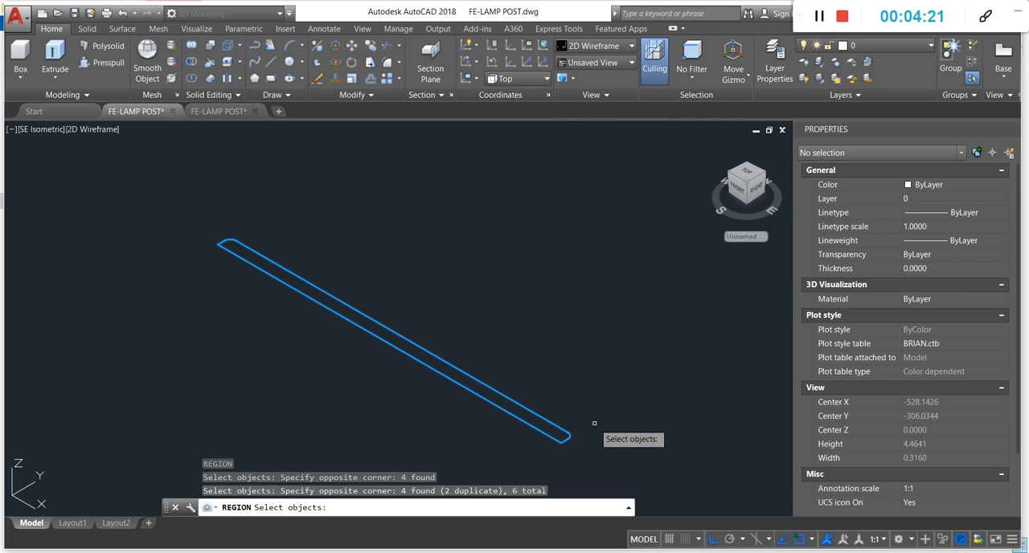
scroll(593, 422, "down", 2)
left_click(630, 291)
left_click(402, 454)
left_click(537, 232)
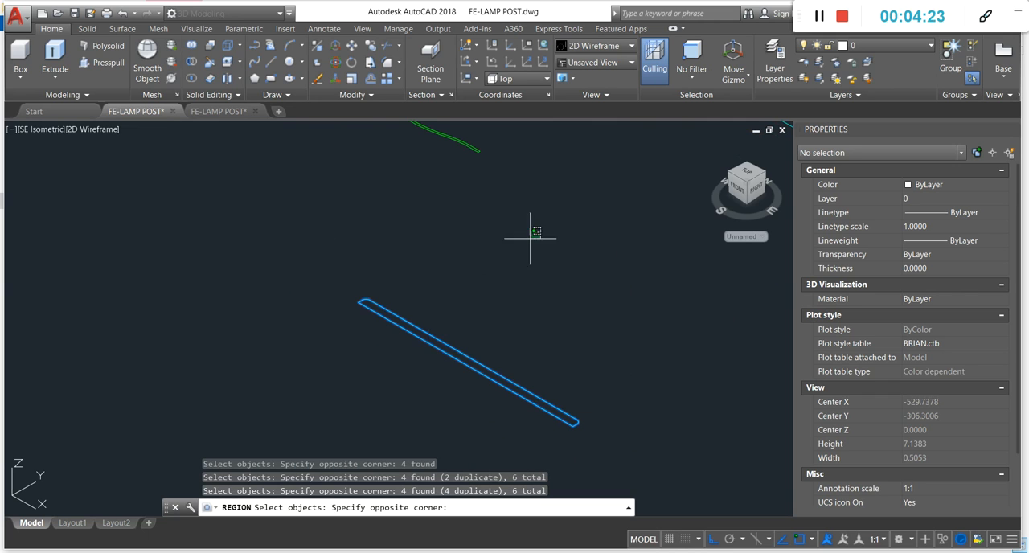
left_click(277, 384)
left_click(625, 232)
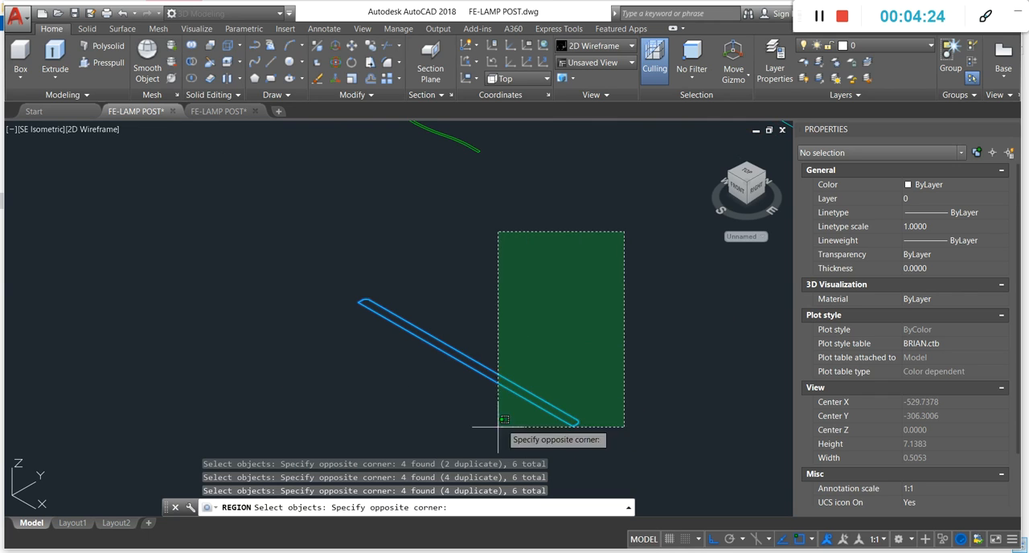
left_click(318, 438)
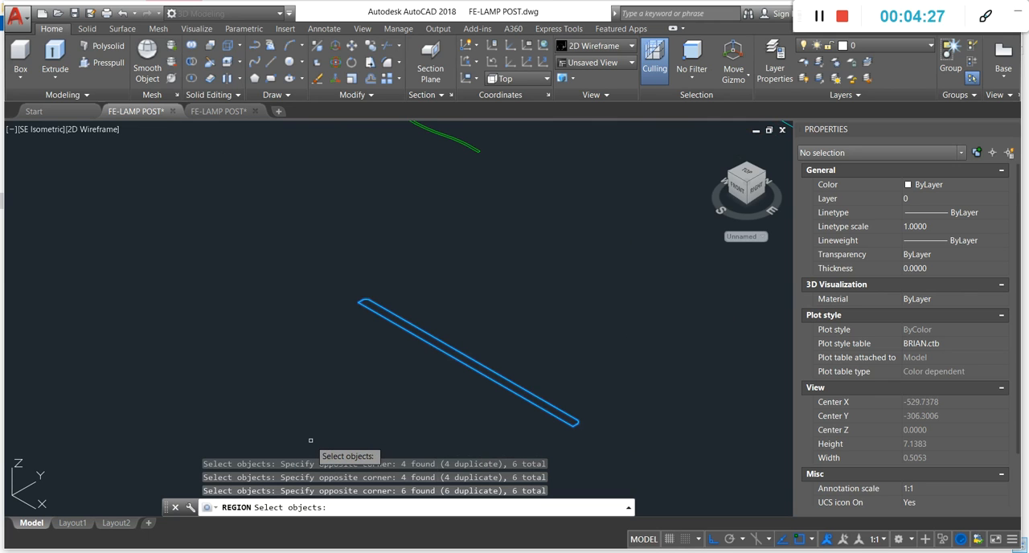
key("Return")
scroll(355, 404, "down", 2)
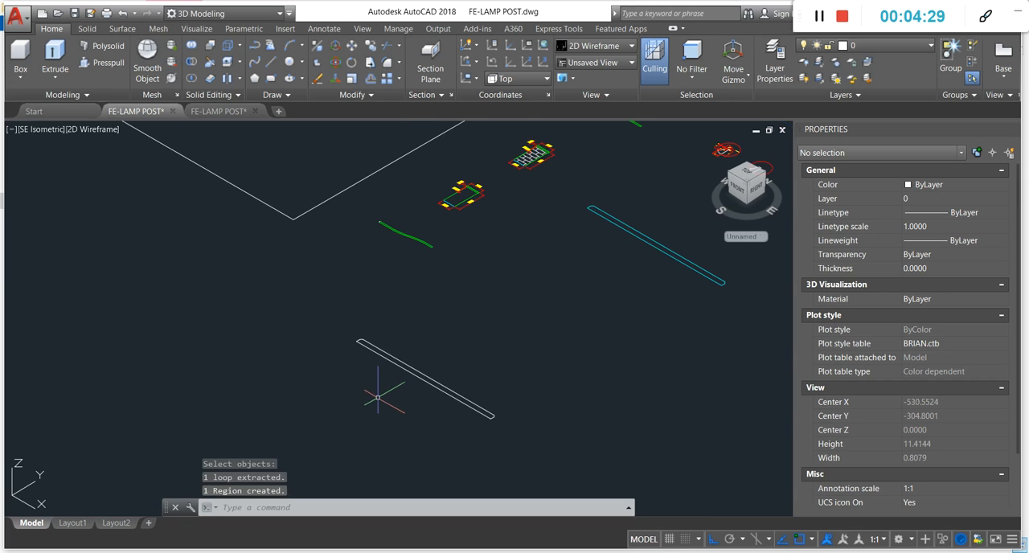
- Check the object type of the converted base/sidewalk outline in its properties and clear the selection
scroll(396, 352, "up", 2)
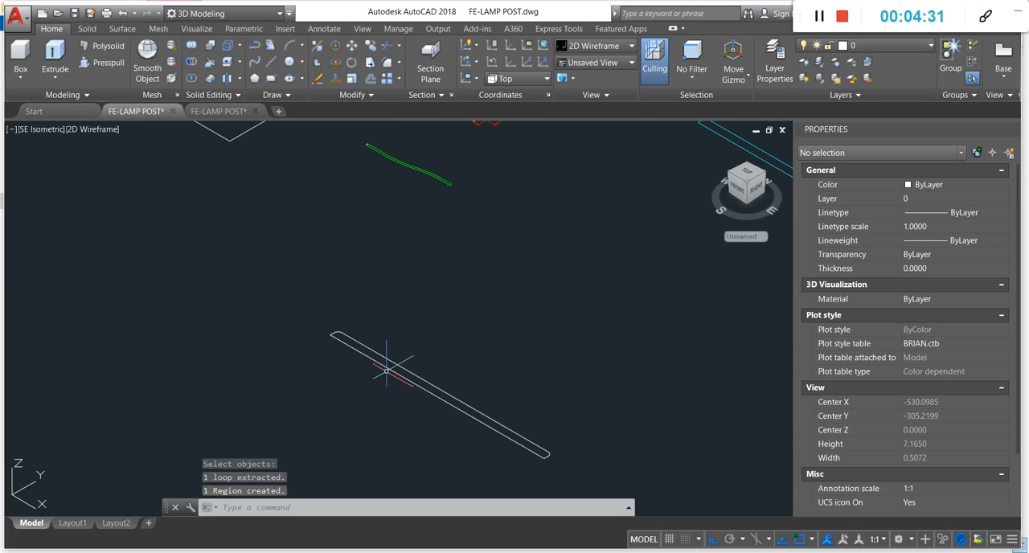
left_click(392, 368)
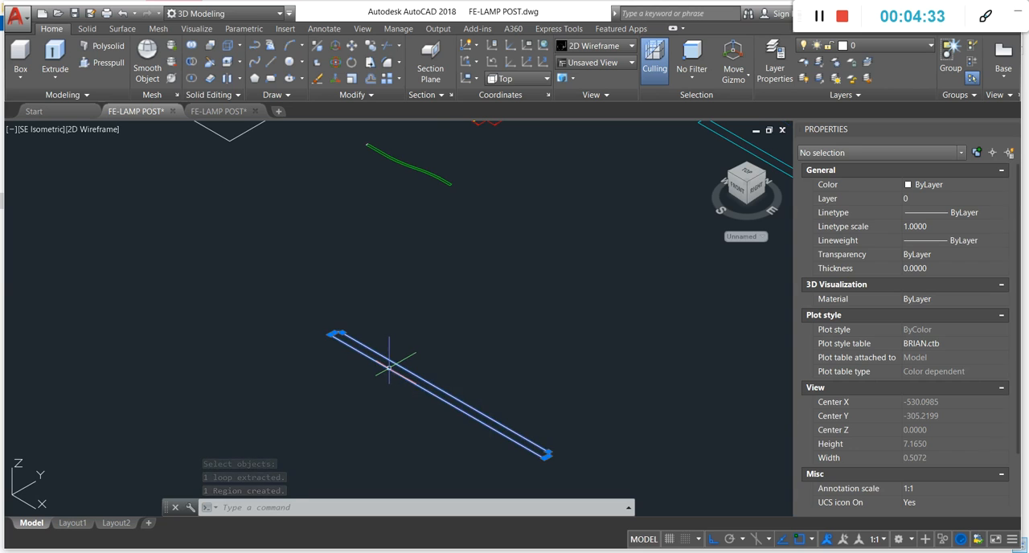
key("Escape")
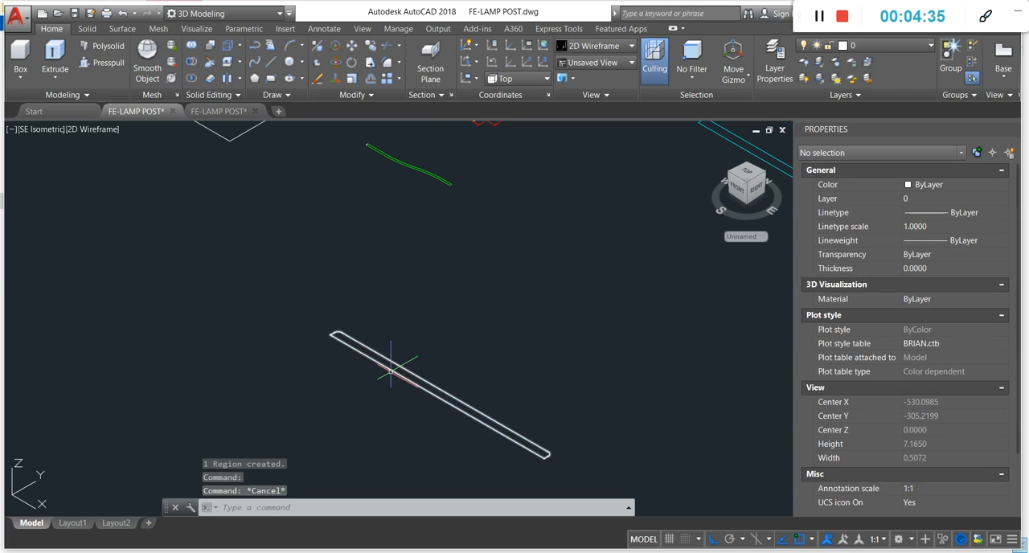
left_click(393, 368)
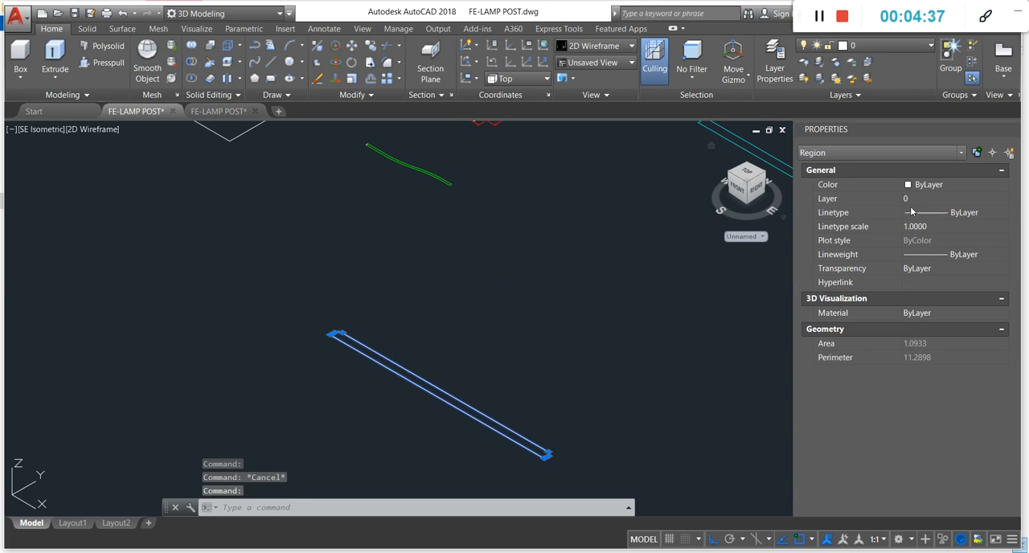
key("Escape")
scroll(536, 346, "down", 2)
type("e")
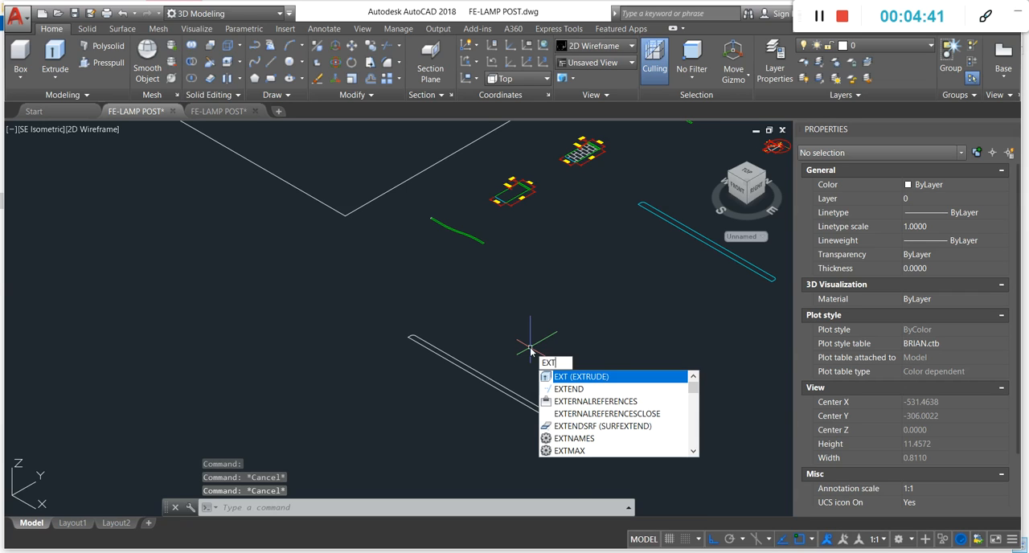
key("Return")
key("Escape")
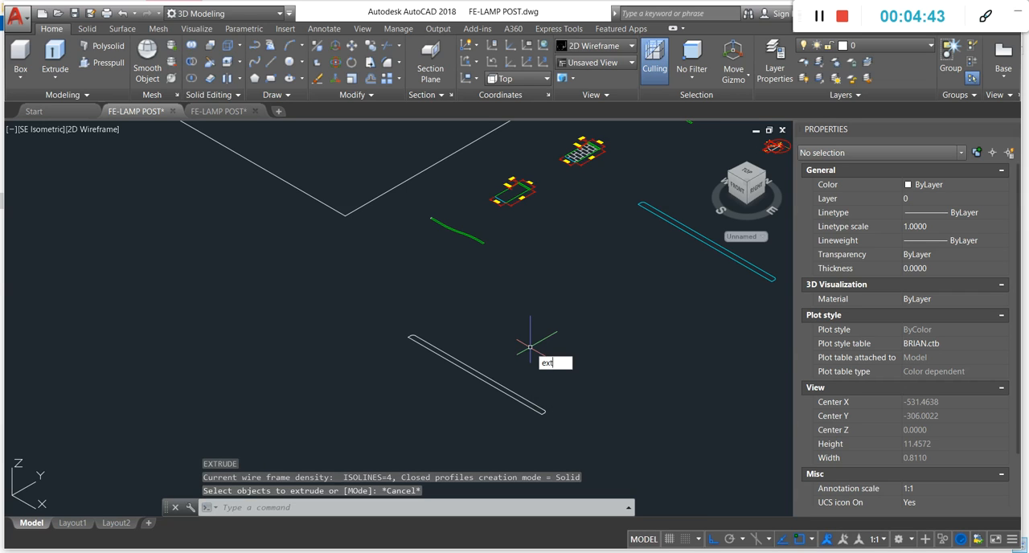
- Extrude the copied base/sidewalk region upward to a height of 4 m
type("ext")
key("Return")
left_click(496, 384)
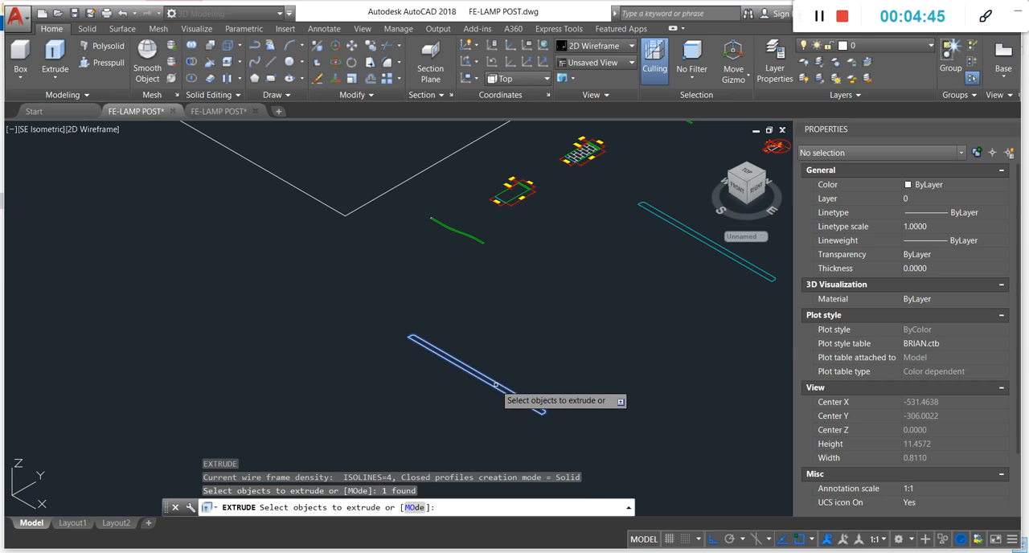
key("Return")
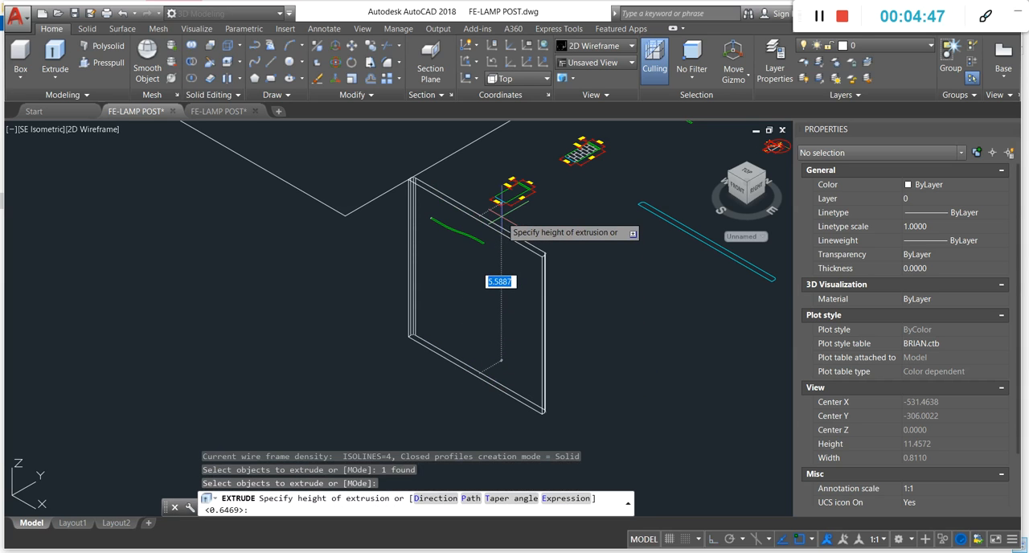
key("Return")
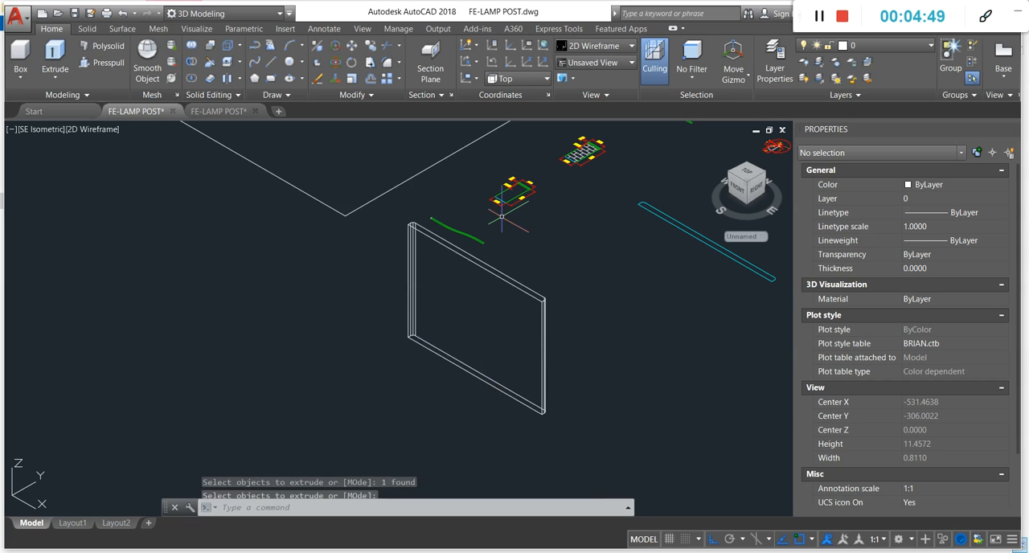
- Check the length note on the base/sidewalk label in the lamp post detail's elevation
scroll(502, 220, "down", 5)
scroll(514, 215, "up", 10)
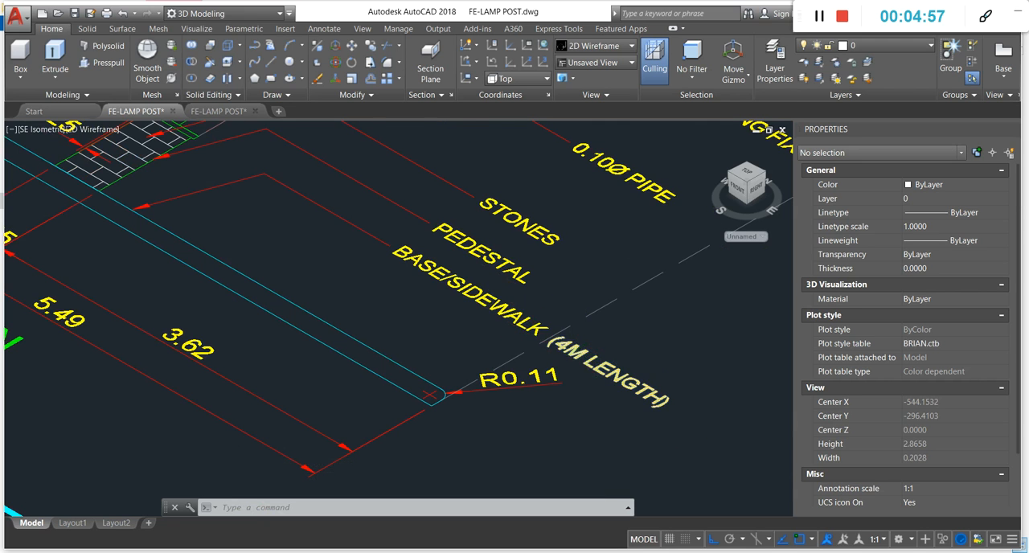
scroll(602, 354, "up", 4)
scroll(474, 322, "down", 12)
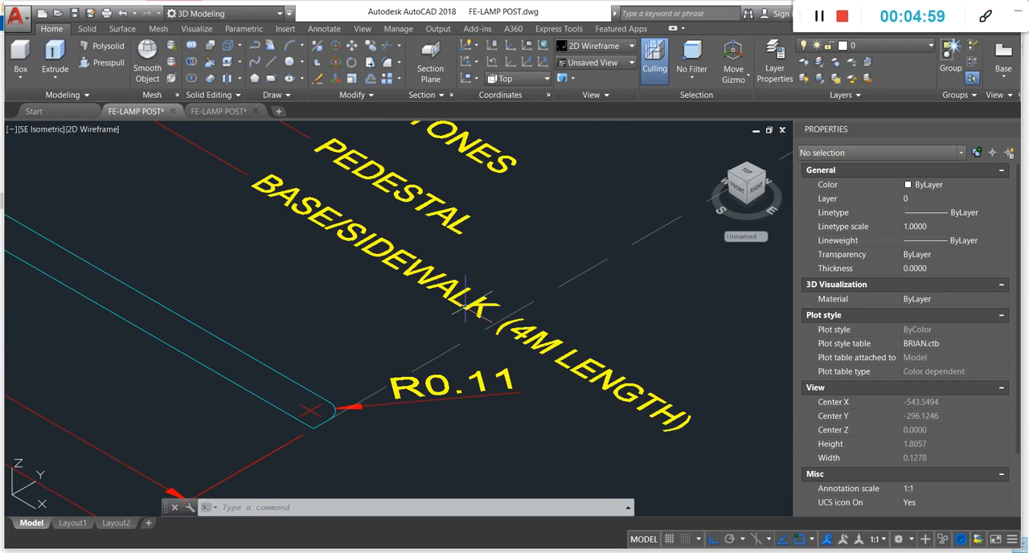
scroll(474, 274, "down", 1)
- Inspect the extruded base/sidewalk solid, picking one of its edges and clearing the selection
scroll(551, 375, "up", 2)
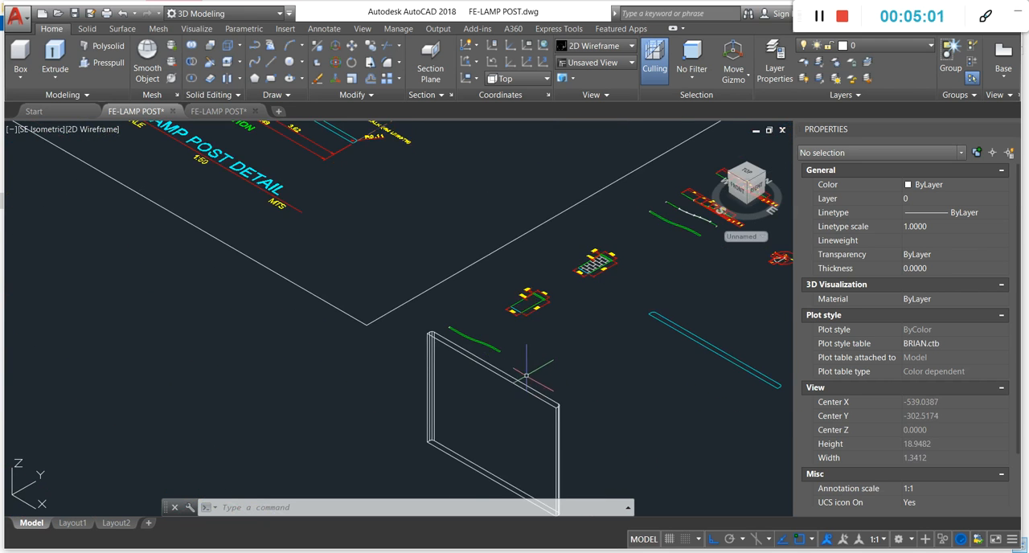
scroll(536, 307, "down", 2)
scroll(536, 348, "up", 1)
scroll(515, 331, "up", 4)
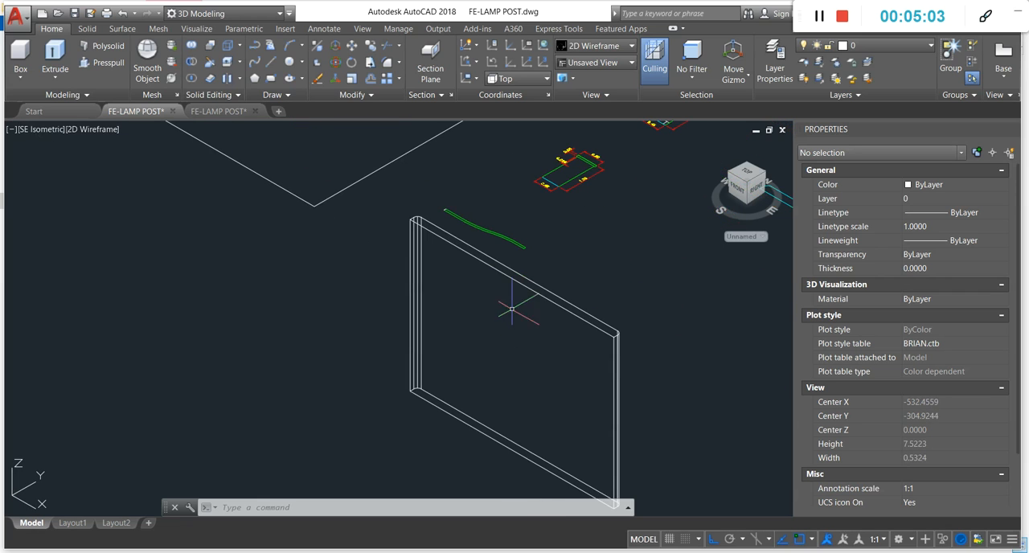
scroll(539, 315, "down", 2)
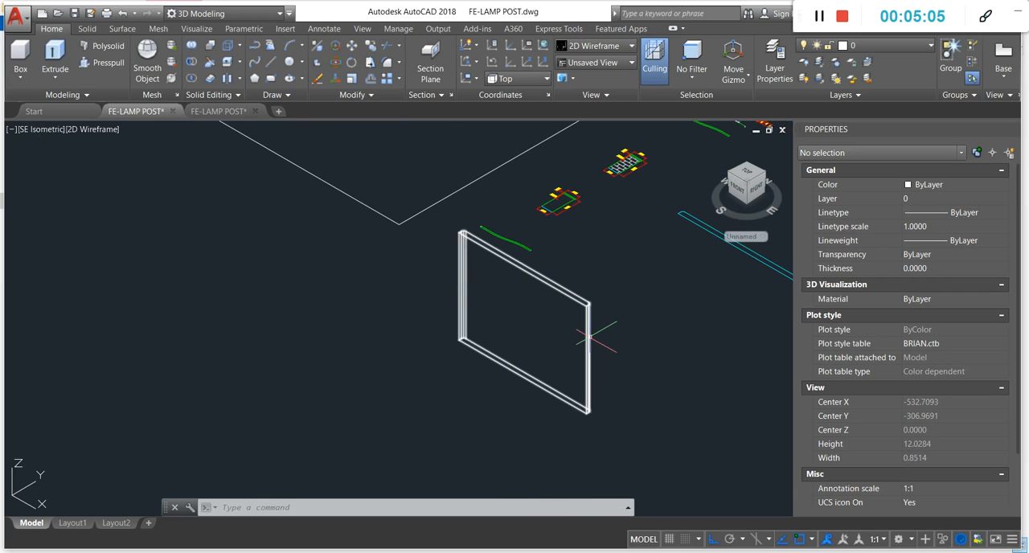
left_click(589, 336)
key("Escape")
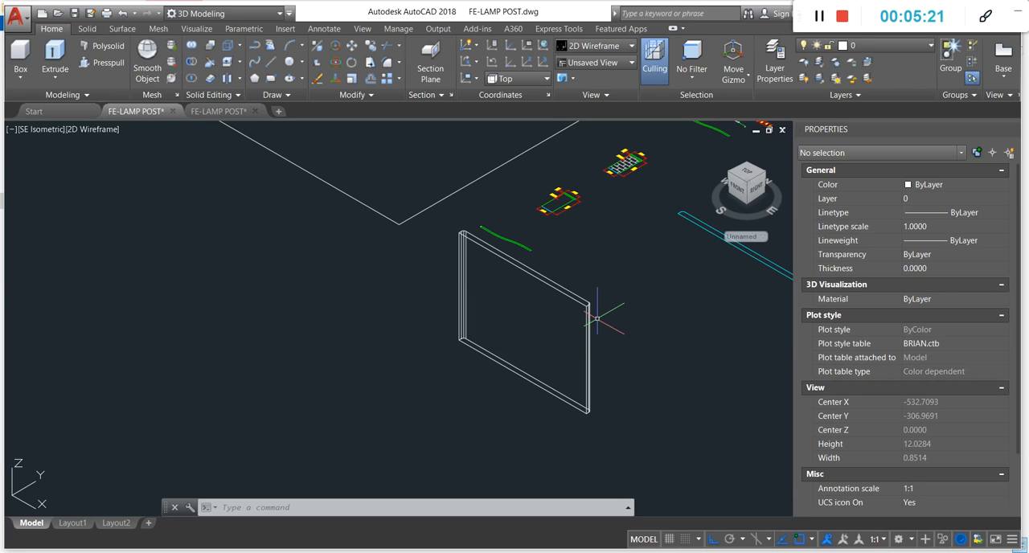
- Draw a horizontal line about 7.05 m long at 270° from the extruded solid's lower outer corner
type("l")
key("Escape")
key("Escape")
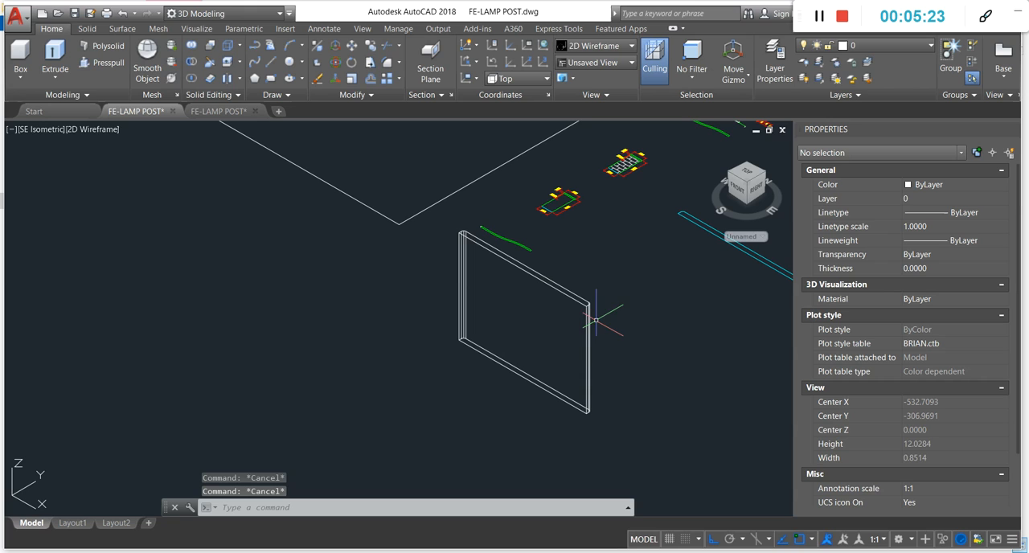
type("l")
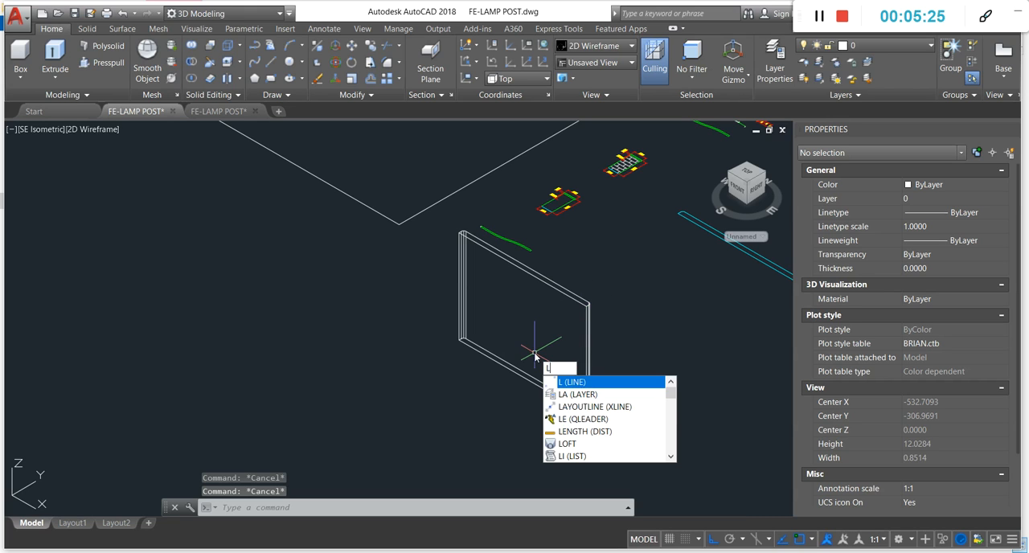
key("Return")
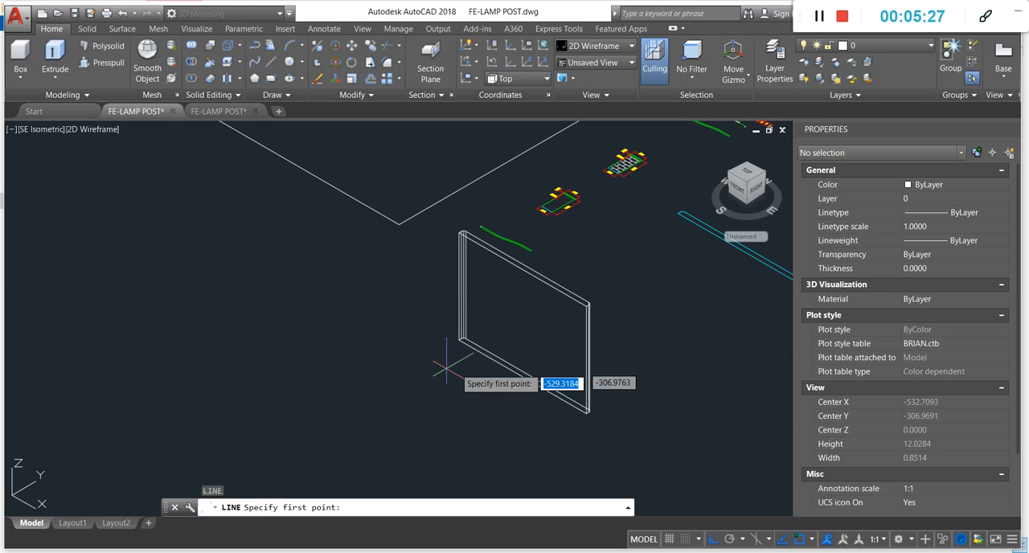
scroll(529, 328, "up", 5)
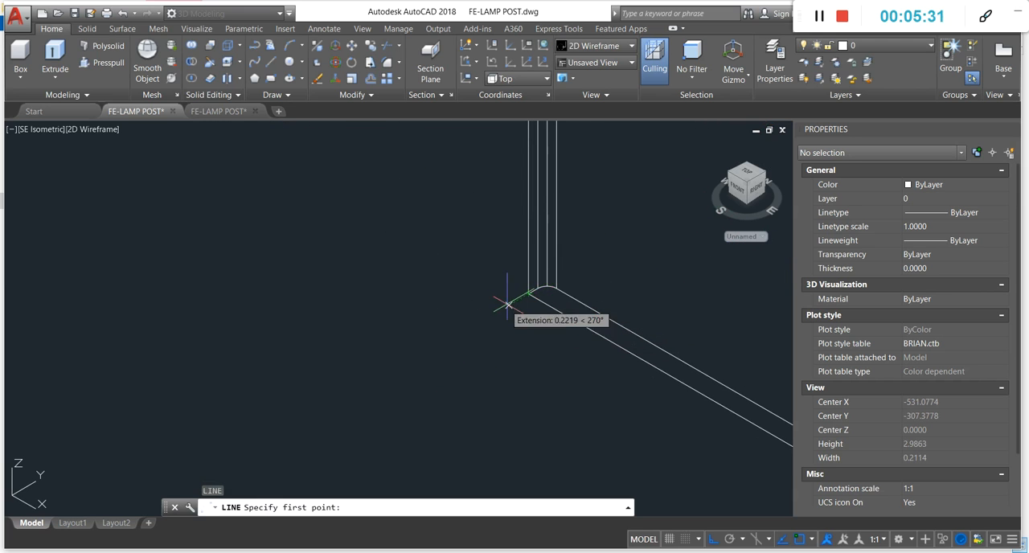
left_click(528, 293)
scroll(528, 292, "down", 4)
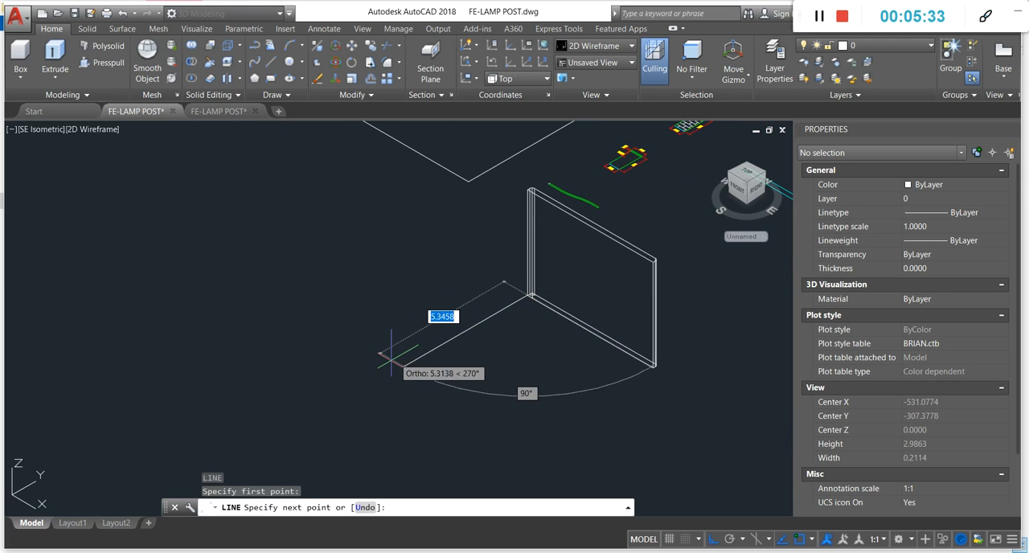
left_click(359, 384)
key("Return")
- Inspect where the new line meets the solid's lower corner, leaving nothing selected
left_click(450, 298)
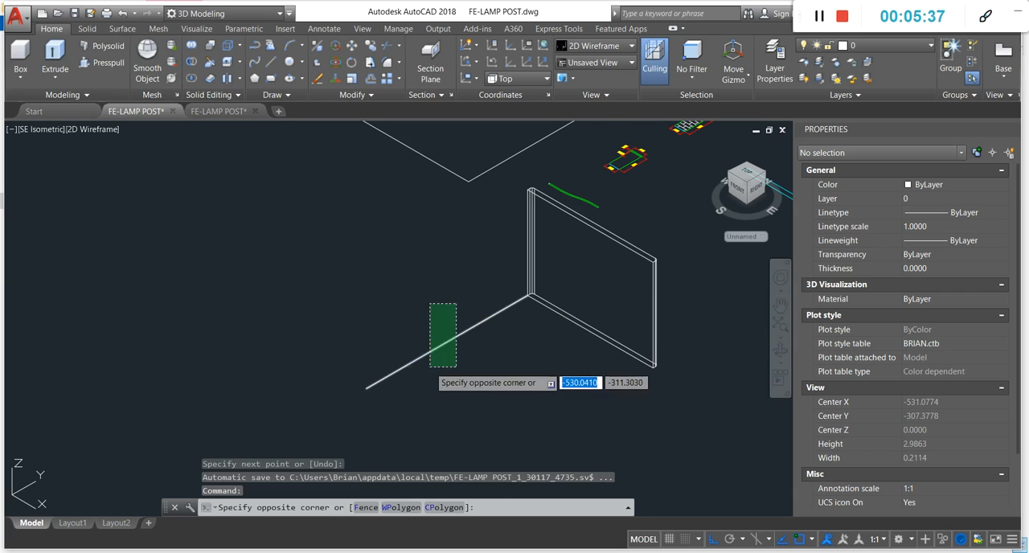
left_click(426, 367)
scroll(482, 303, "up", 5)
key("Escape")
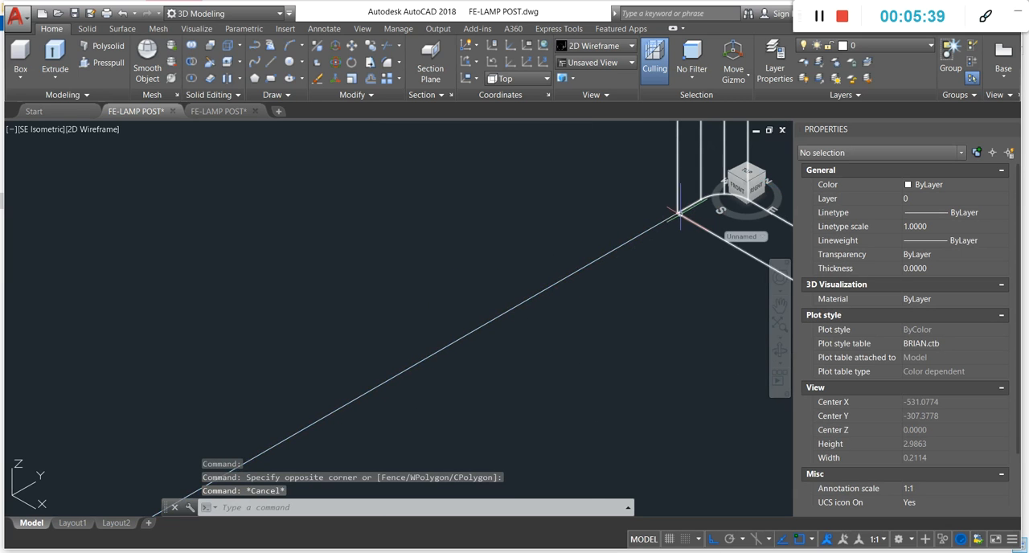
key("Escape")
scroll(365, 192, "down", 5)
key("Escape")
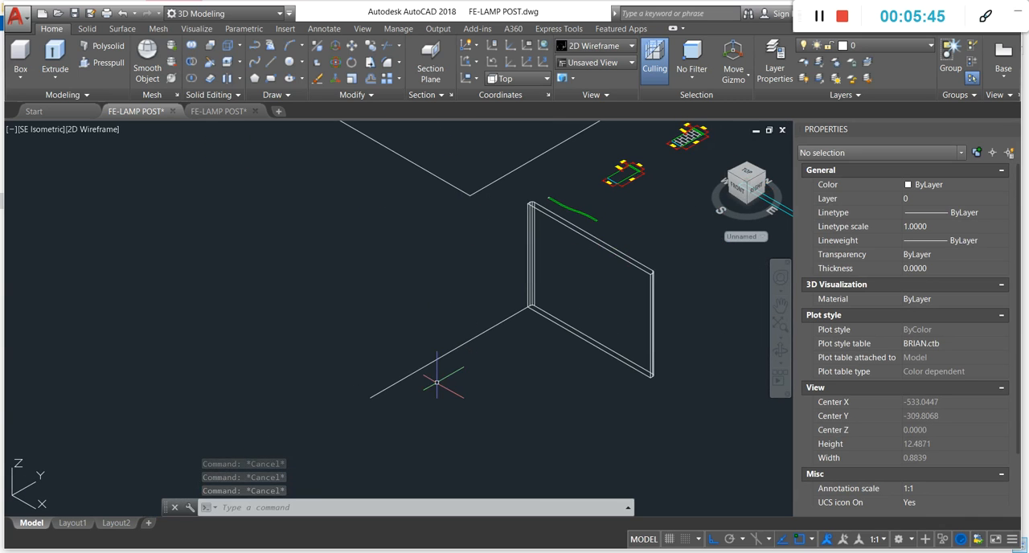
- Start aligning the extruded solid, using its lower outer corner as both first source and first destination point
type("al")
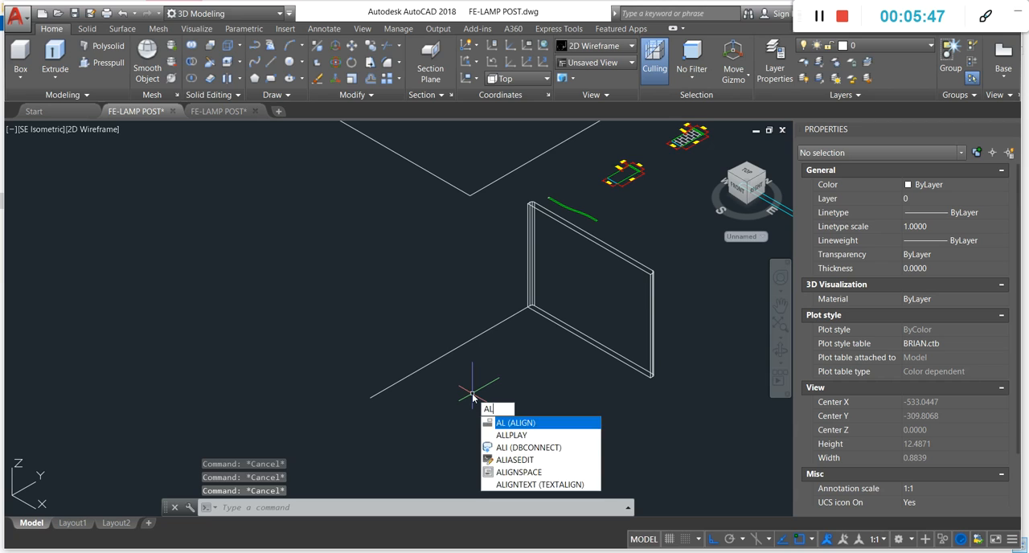
key("Return")
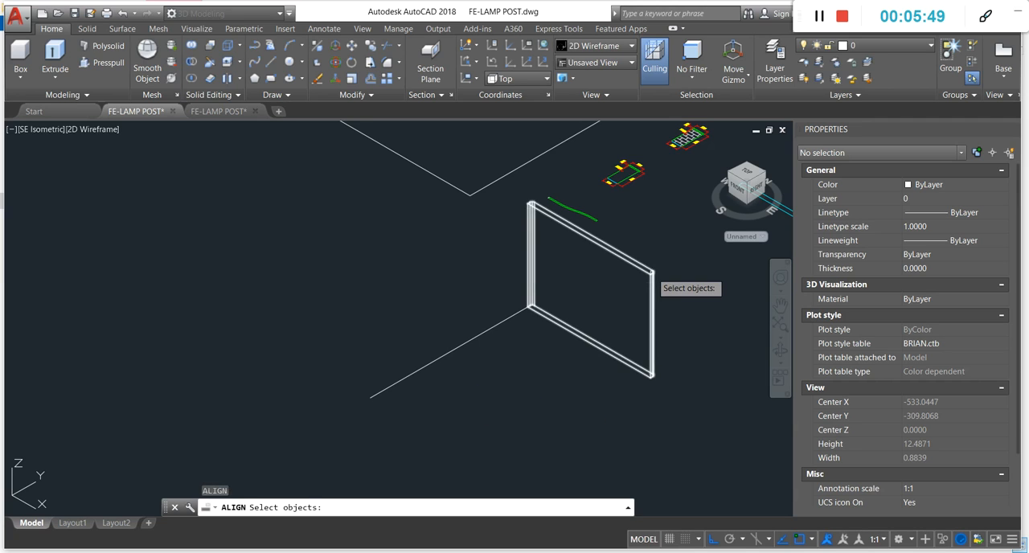
left_click(652, 274)
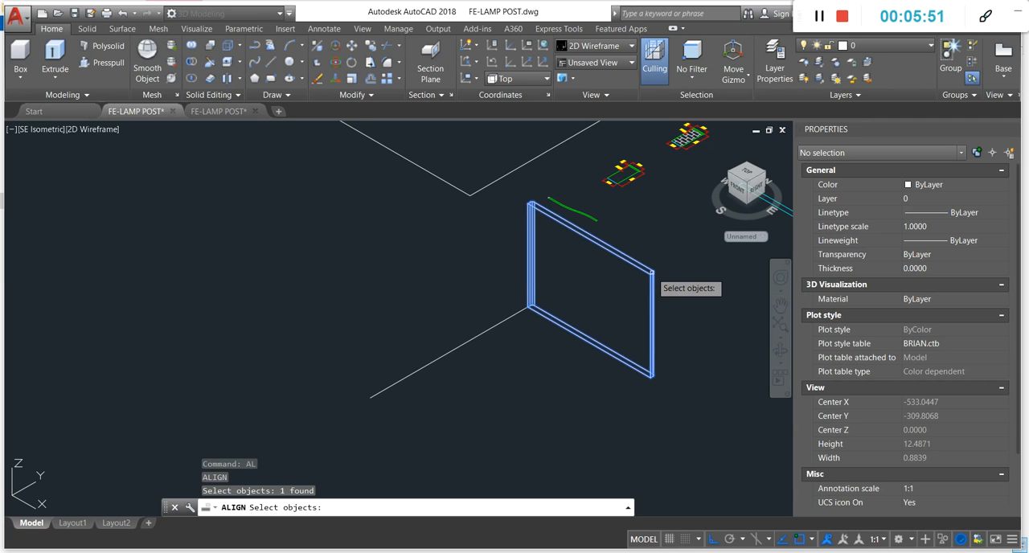
key("Return")
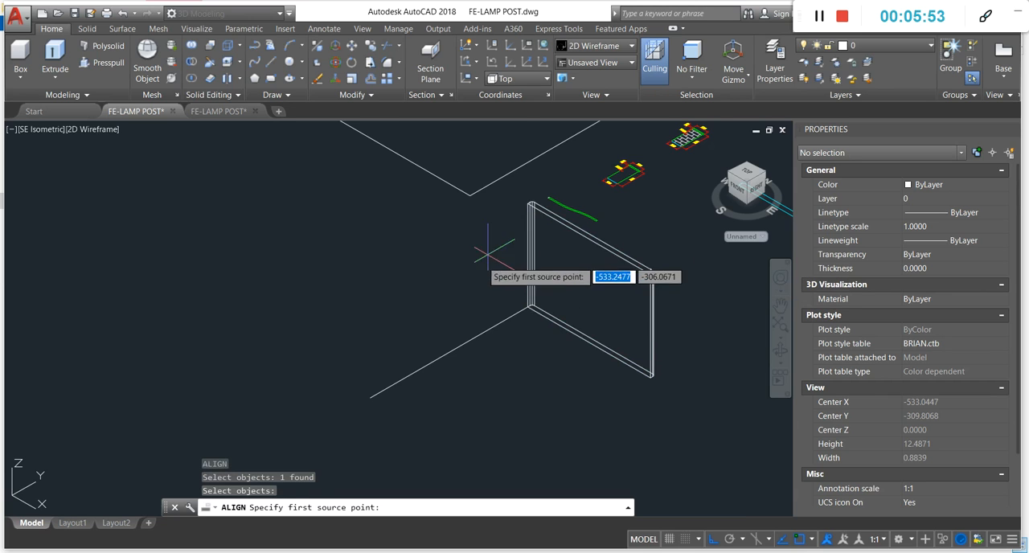
scroll(523, 345, "up", 6)
left_click(538, 376)
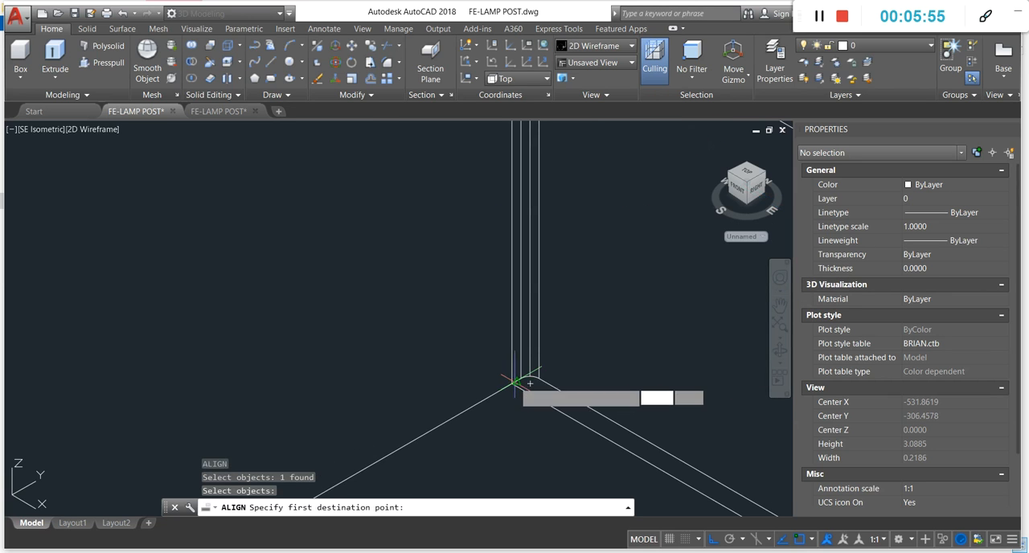
scroll(505, 408, "up", 5)
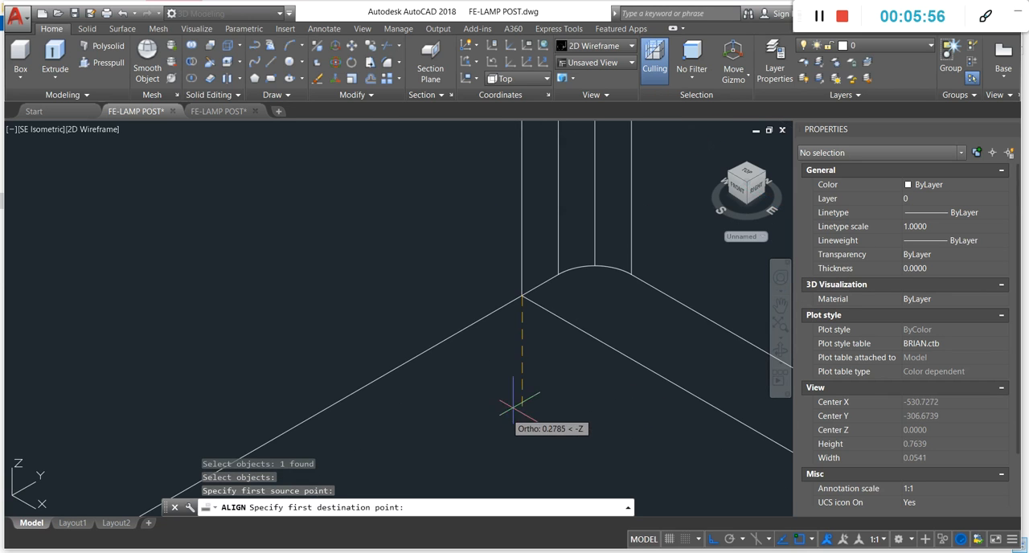
left_click(521, 297)
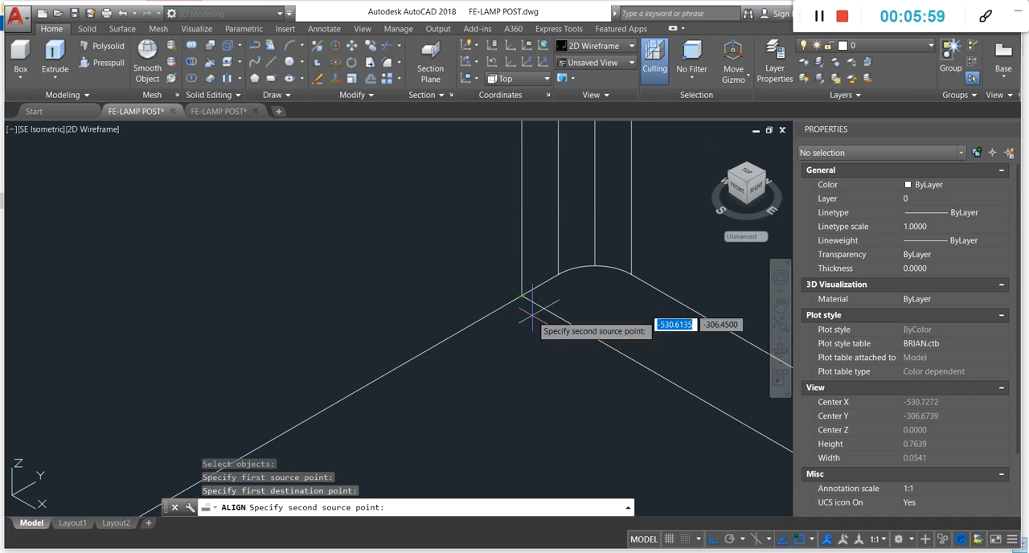
- Try to align the solid with the line's far end as second source and the solid's upper corner as second destination, without scaling
scroll(521, 341, "down", 3)
scroll(521, 340, "down", 12)
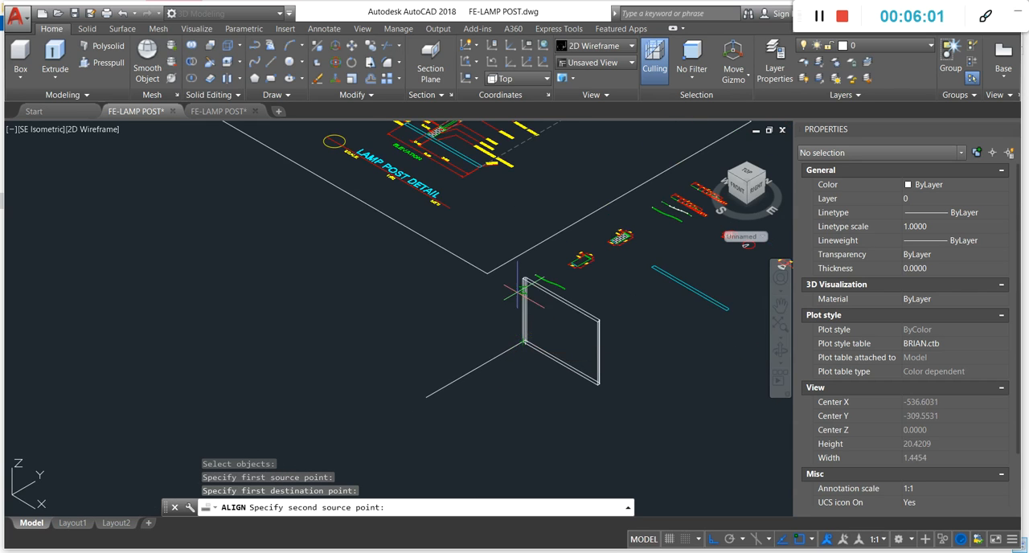
scroll(438, 384, "up", 6)
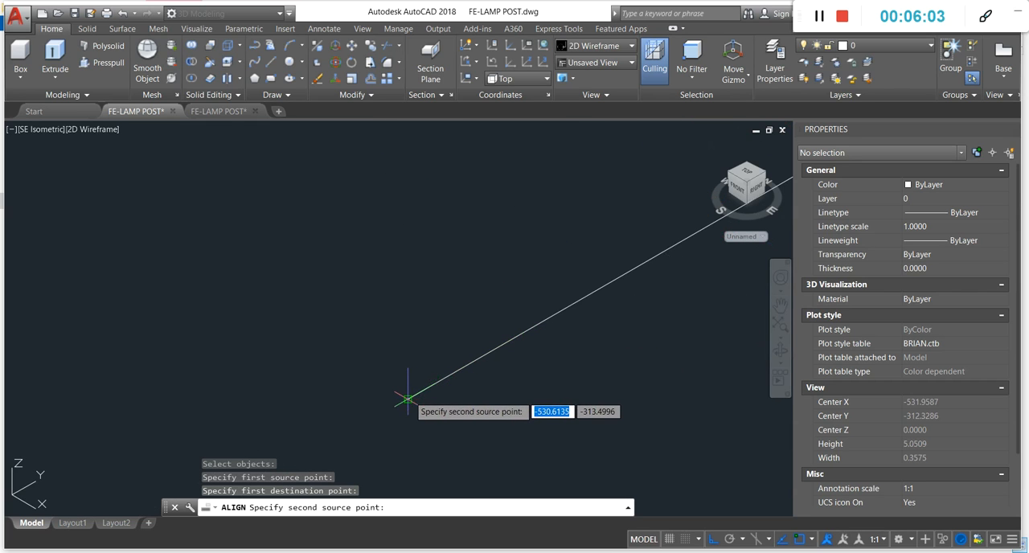
left_click(407, 398)
scroll(408, 398, "down", 5)
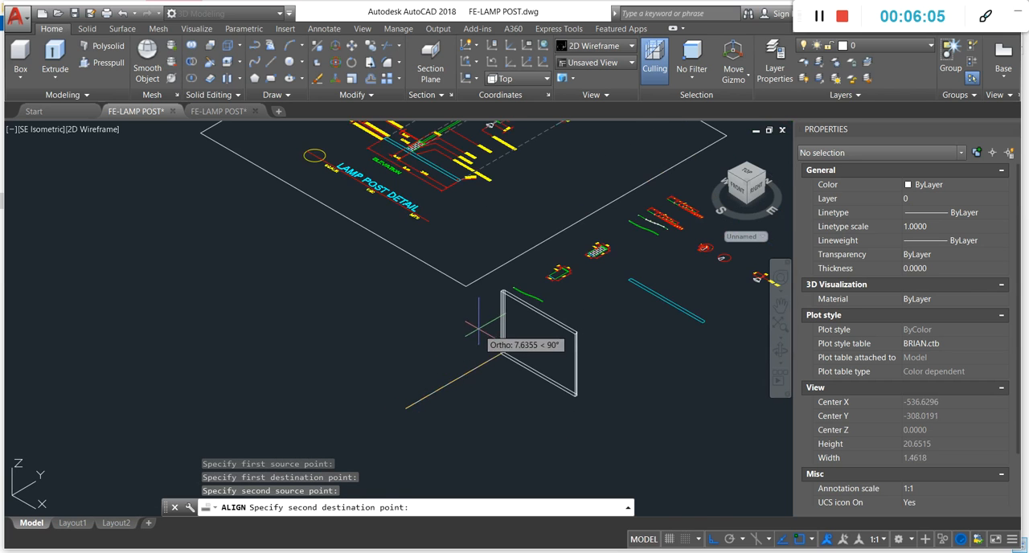
scroll(487, 329, "up", 5)
scroll(530, 254, "up", 3)
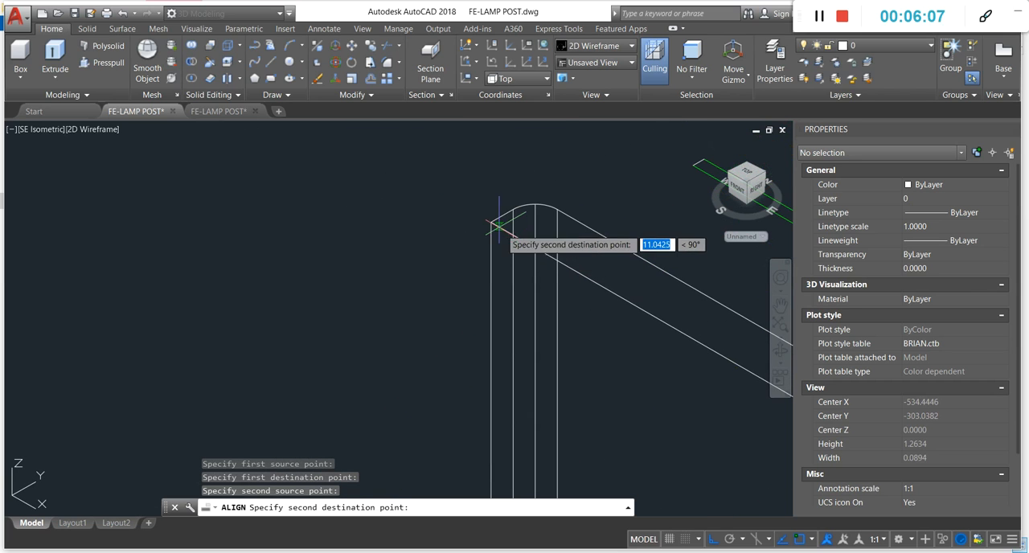
left_click(491, 219)
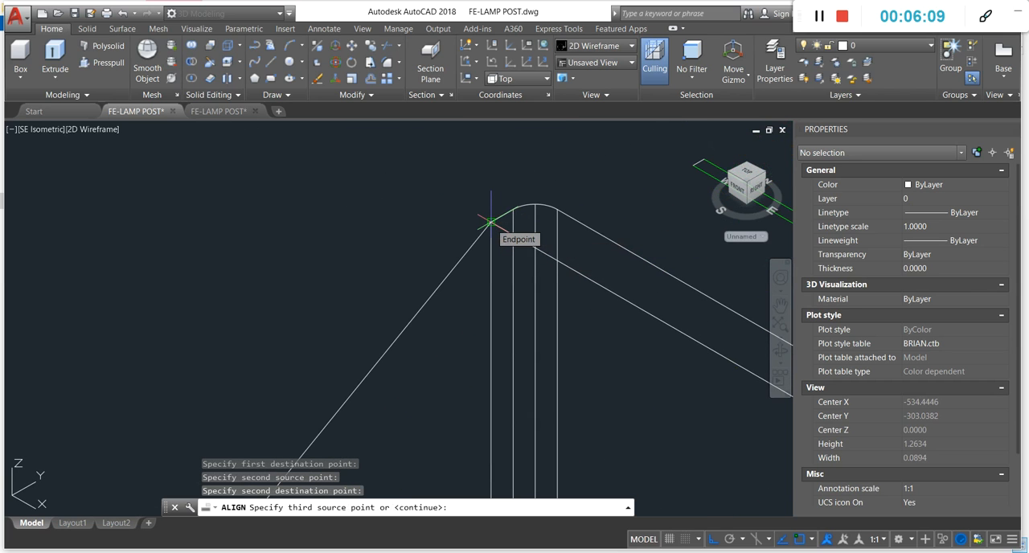
scroll(490, 220, "down", 6)
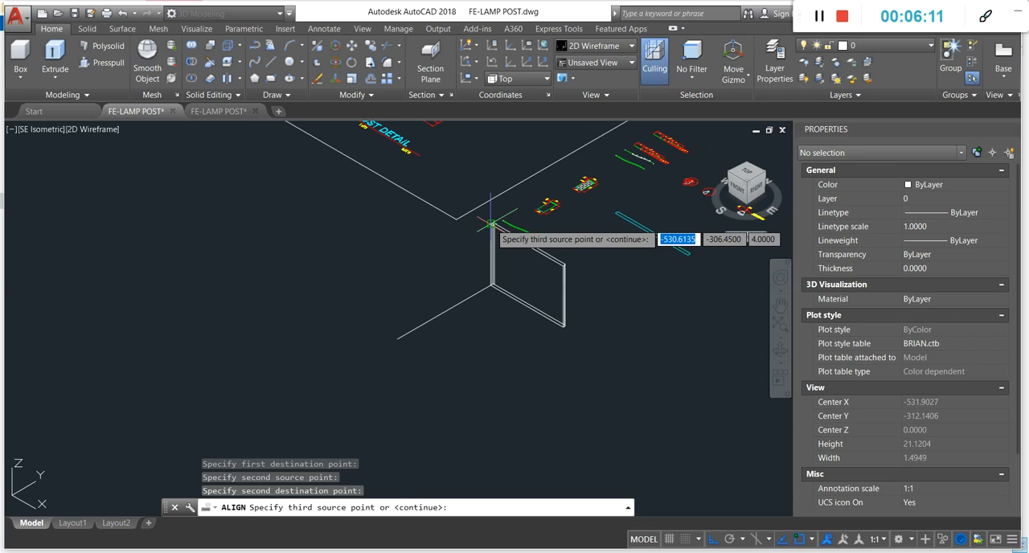
key("Return")
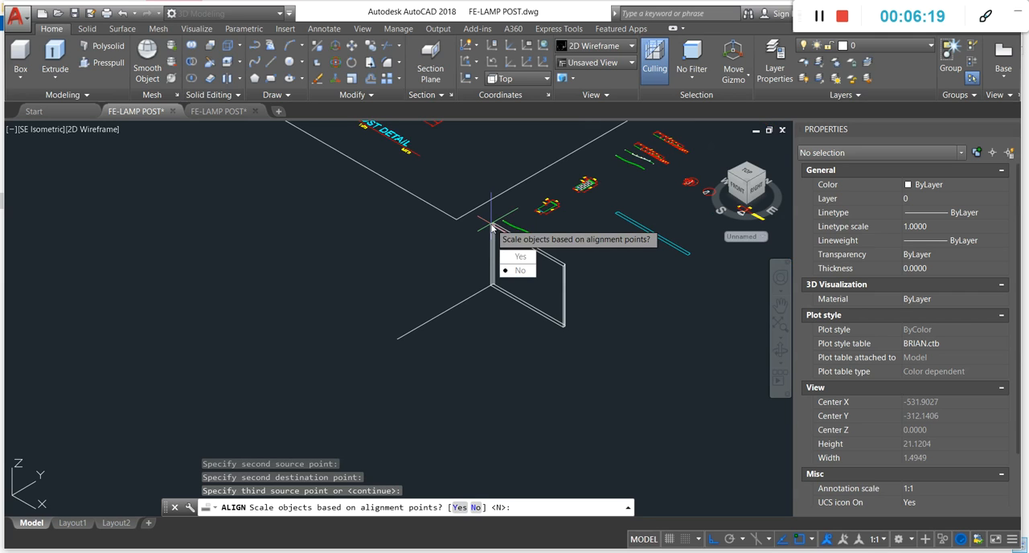
key("Return")
- Inspect the rotated solid's corner and undo the alignment
scroll(551, 289, "up", 4)
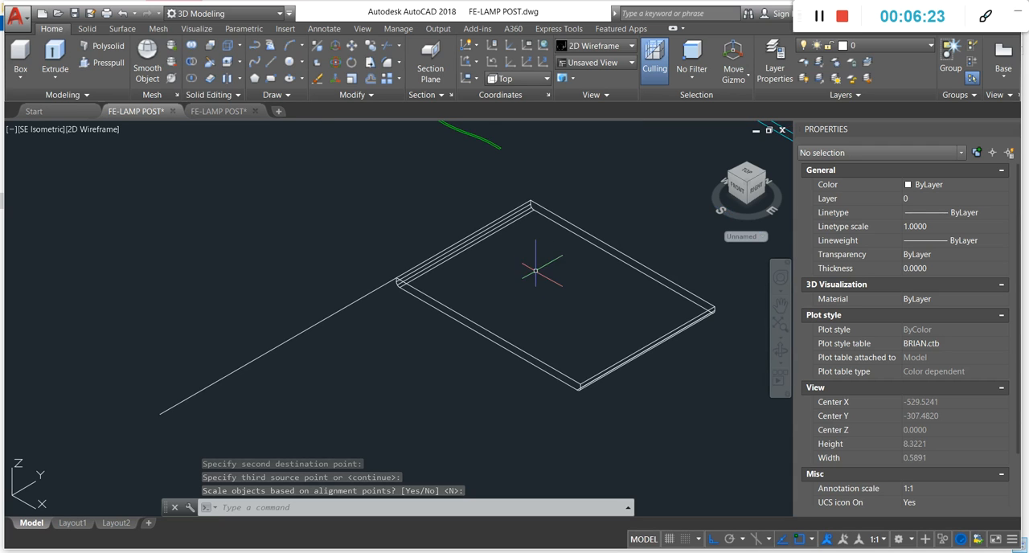
scroll(516, 241, "up", 2)
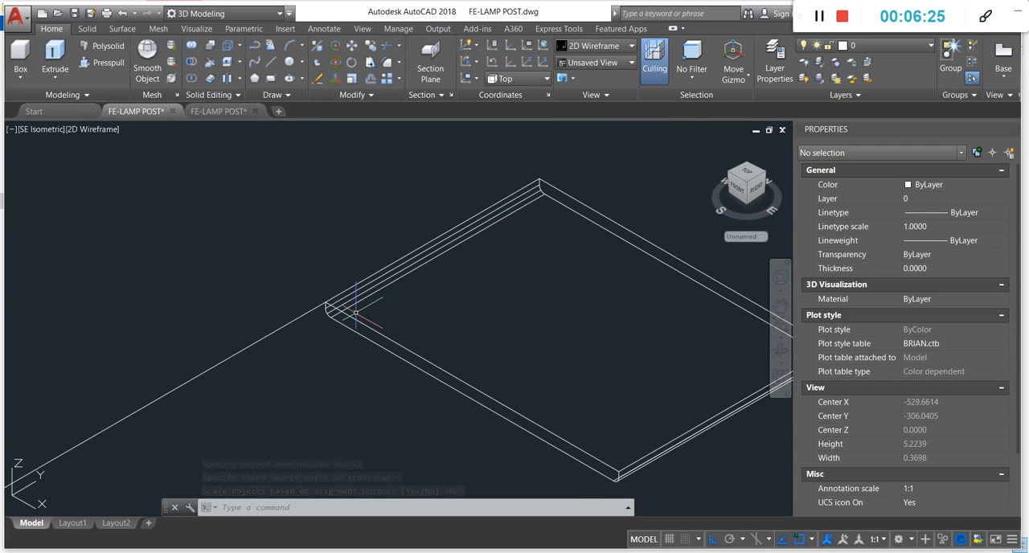
scroll(354, 313, "up", 4)
key("ctrl+z")
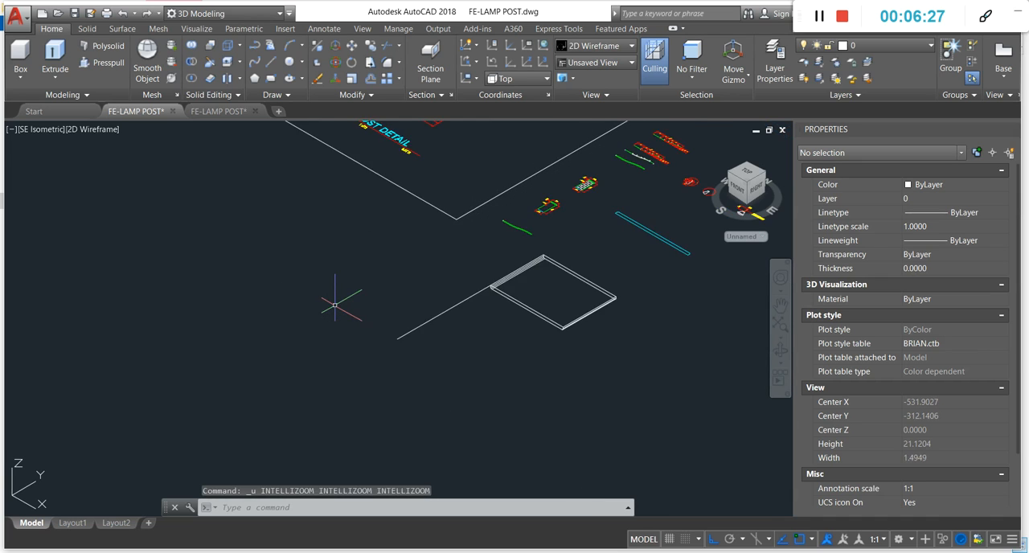
key("ctrl+z")
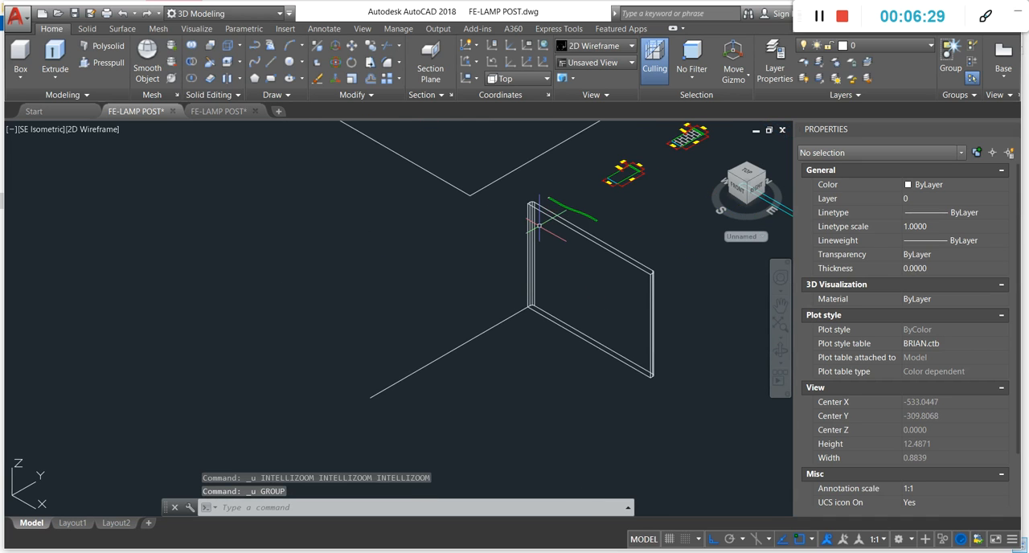
- Move the guide line away from the solid's lower corner to a free spot beside it
left_click(483, 301)
left_click(417, 395)
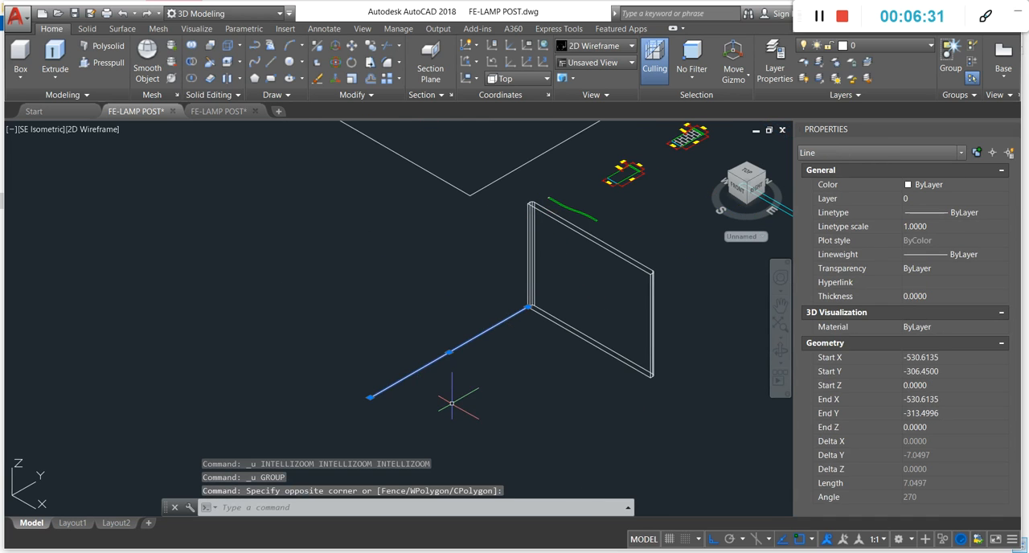
type("m")
key("Return")
left_click(479, 367)
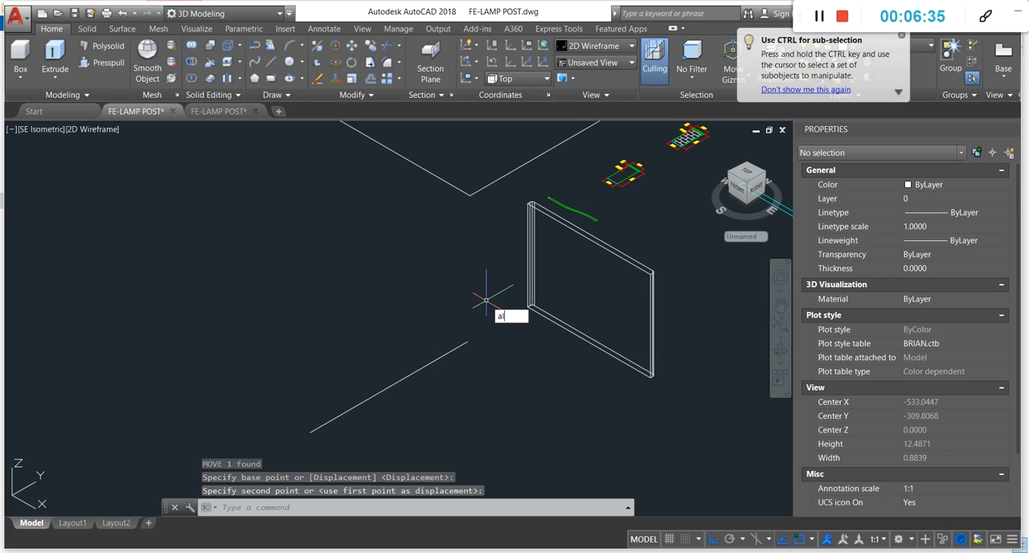
- Begin aligning the extruded solid, matching its upper outer corner to the far end of the guide line
key("Return")
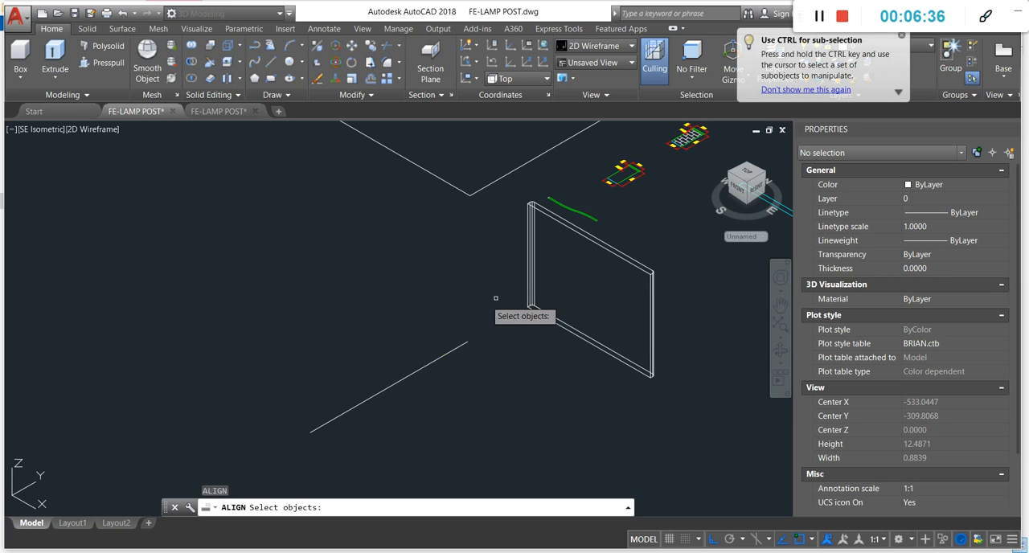
left_click(608, 248)
key("Return")
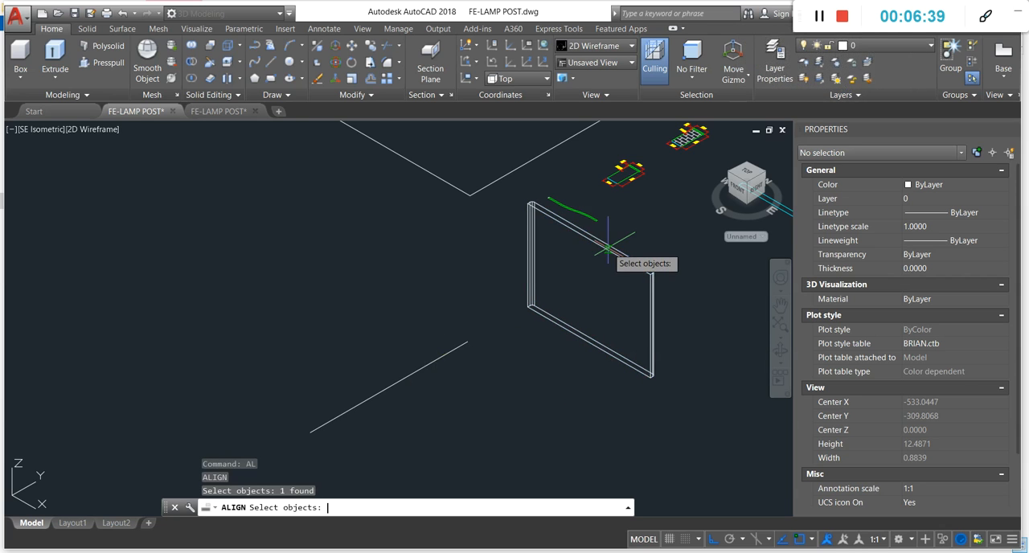
scroll(528, 195, "up", 8)
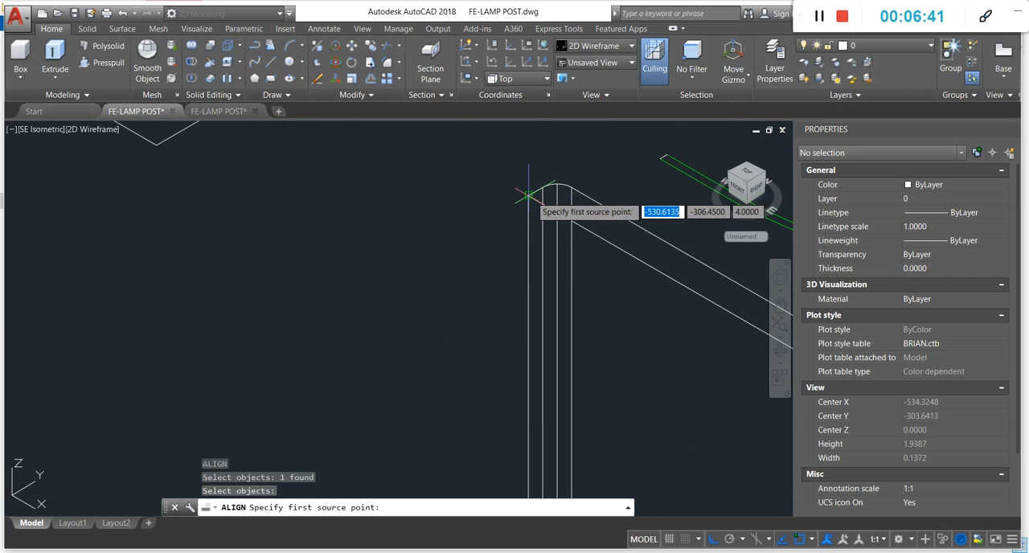
left_click(527, 194)
scroll(523, 200, "down", 5)
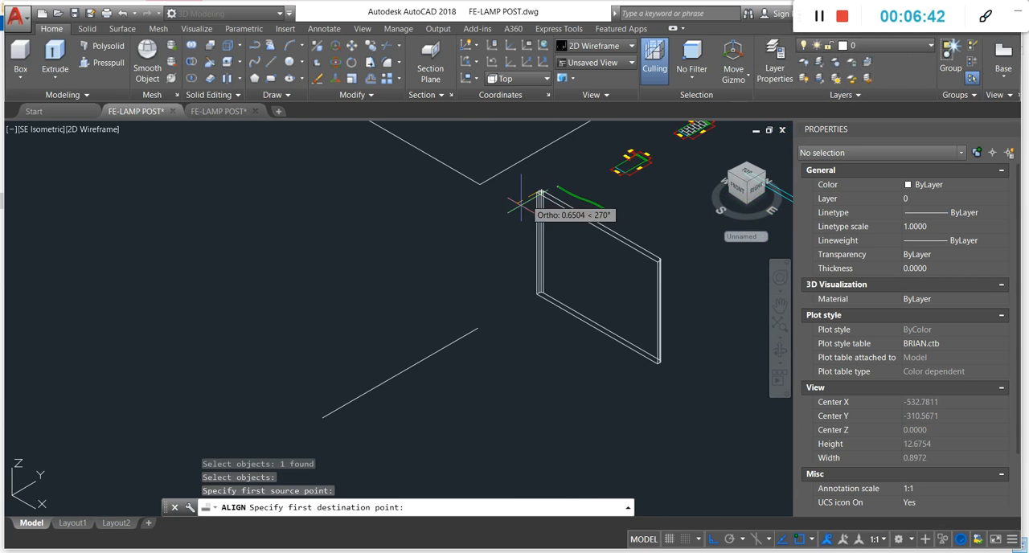
left_click(323, 416)
- Finish aligning the solid by matching its lower outer corner to the near end of the guide line, without scaling
scroll(526, 304, "up", 3)
scroll(532, 289, "up", 3)
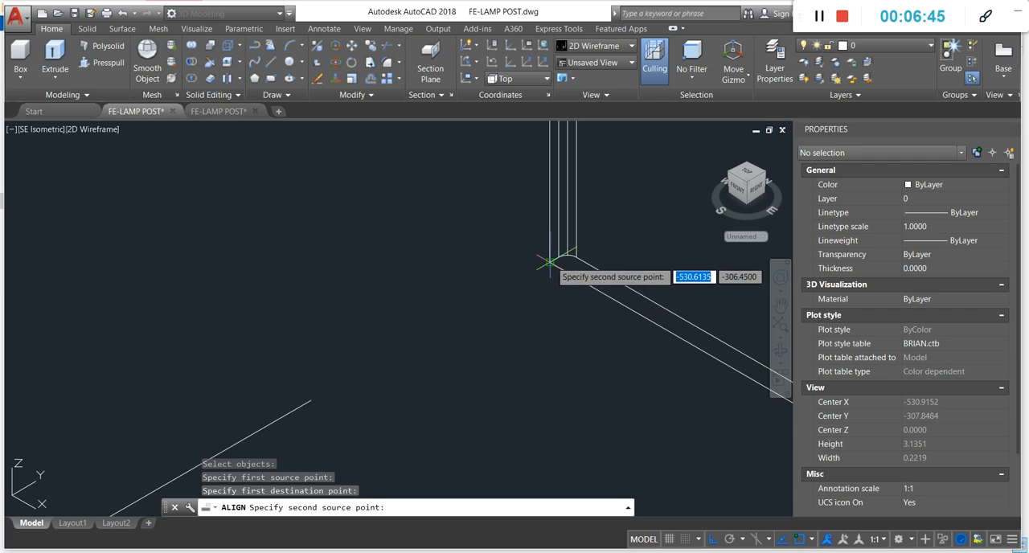
left_click(545, 259)
scroll(482, 297, "up", 2)
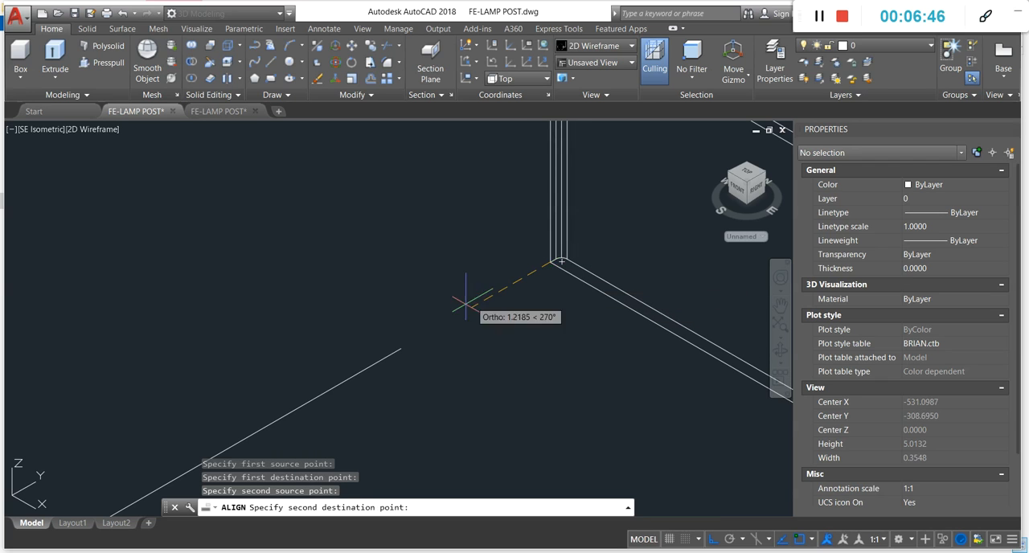
left_click(400, 349)
scroll(430, 338, "down", 4)
scroll(439, 337, "down", 2)
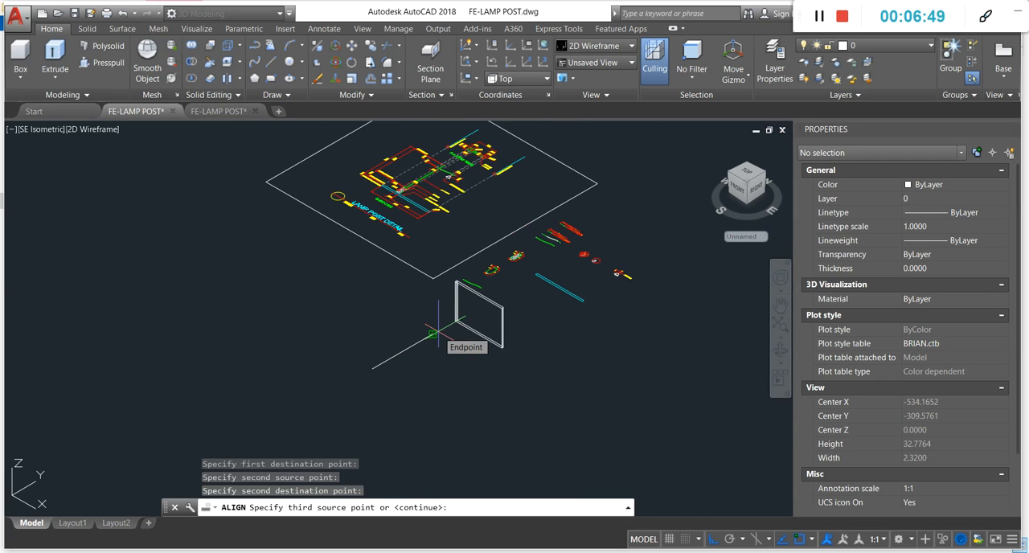
key("Return")
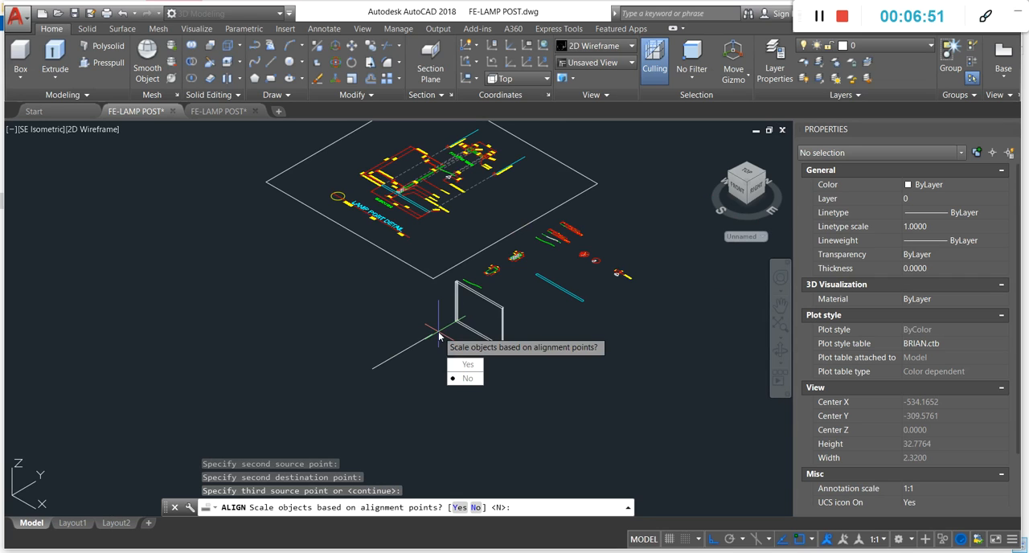
key("Return")
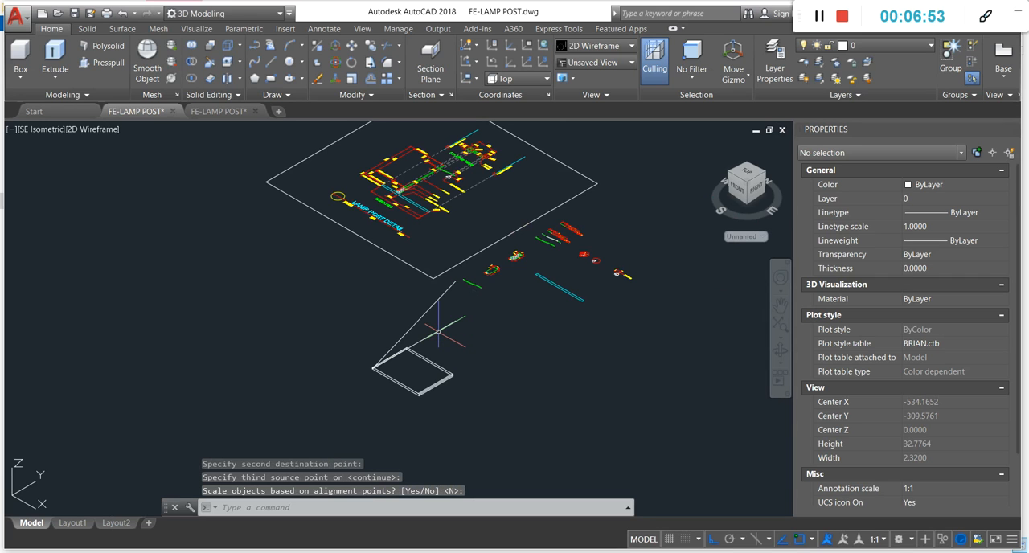
- Inspect the flattened solid and undo the alignment
scroll(398, 376, "up", 6)
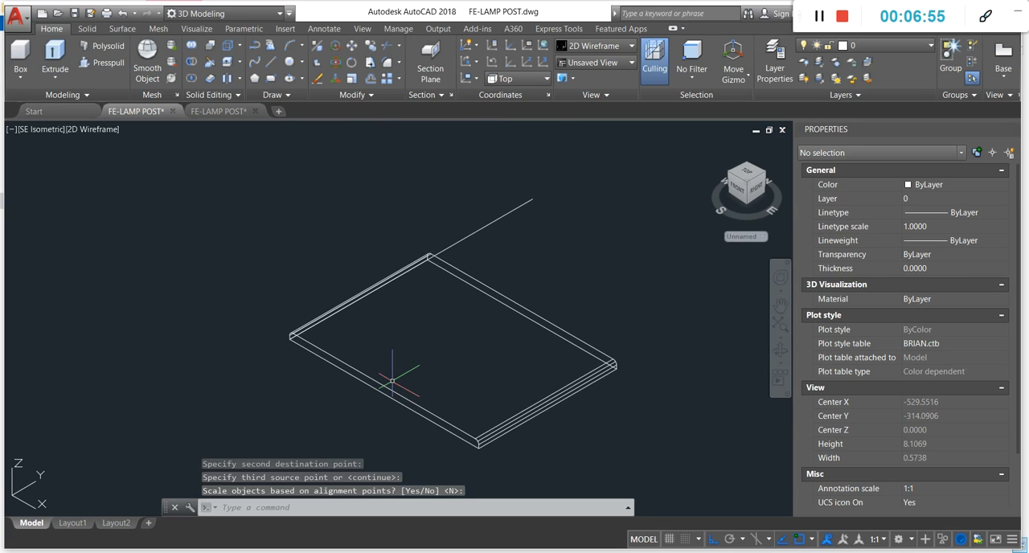
scroll(392, 380, "up", 2)
scroll(384, 307, "down", 4)
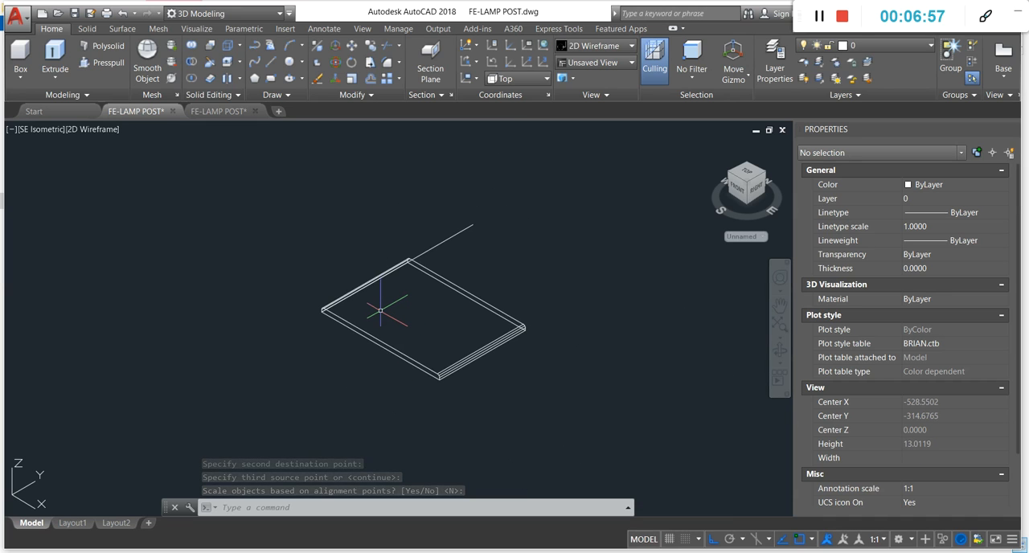
key("ctrl+z")
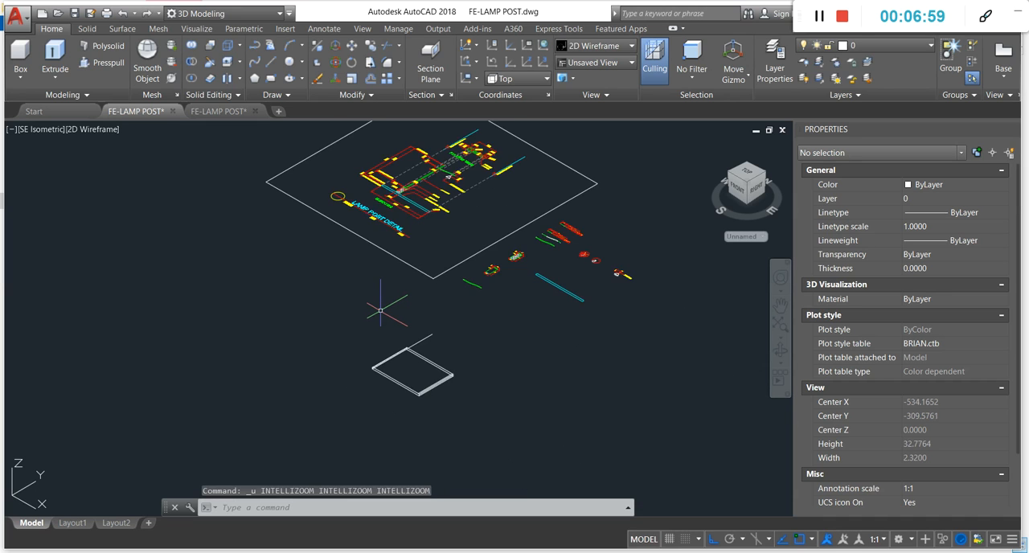
key("ctrl+z")
type("a")
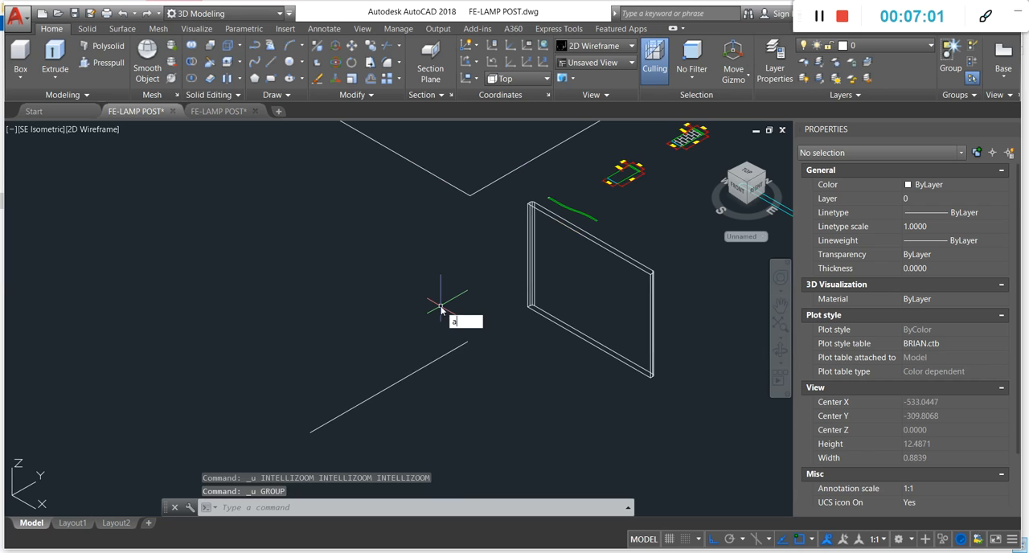
type("l")
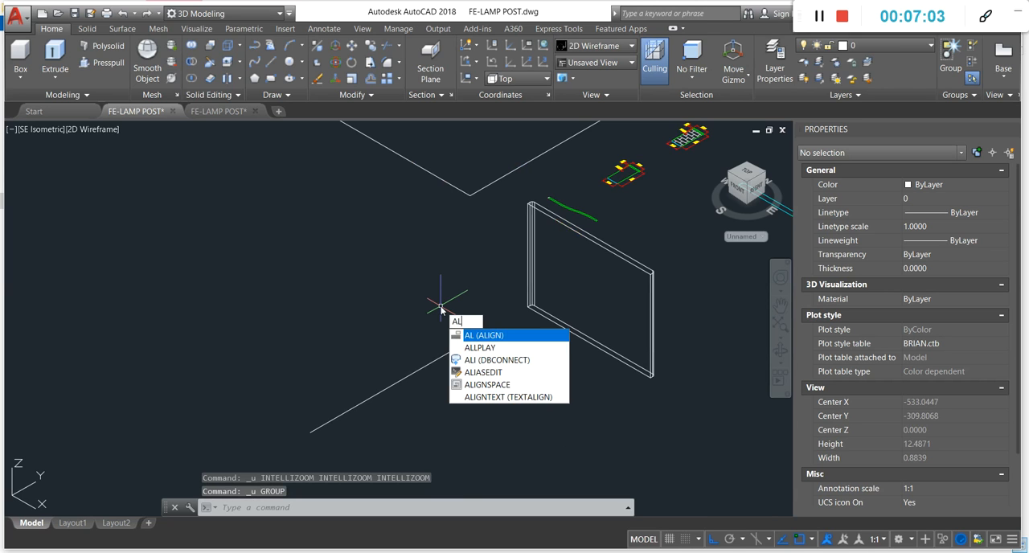
key("Escape")
key("Escape")
- Erase the guide line beside the extruded solid
left_click(480, 320)
left_click(426, 388)
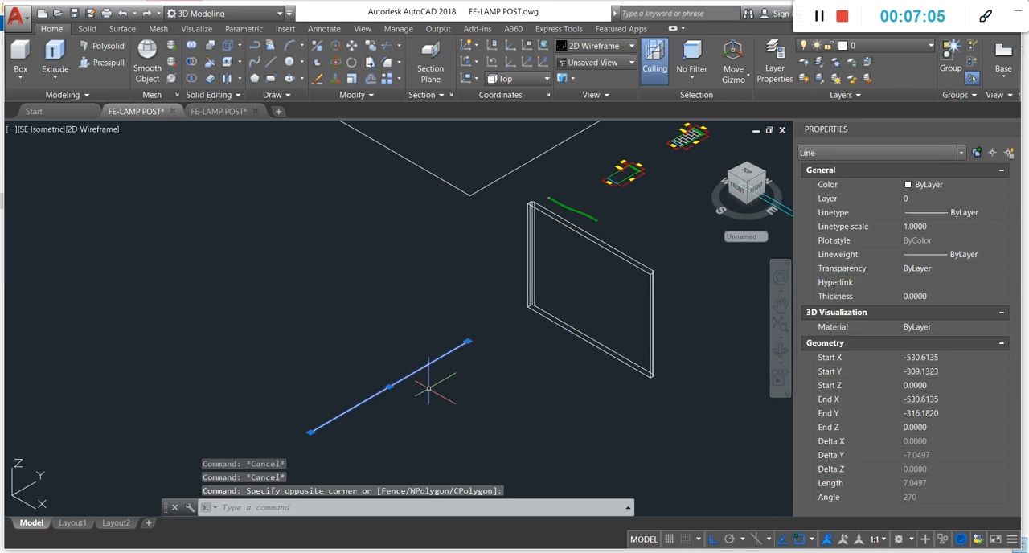
type("e")
key("space")
type("l")
key("space")
left_click(479, 326)
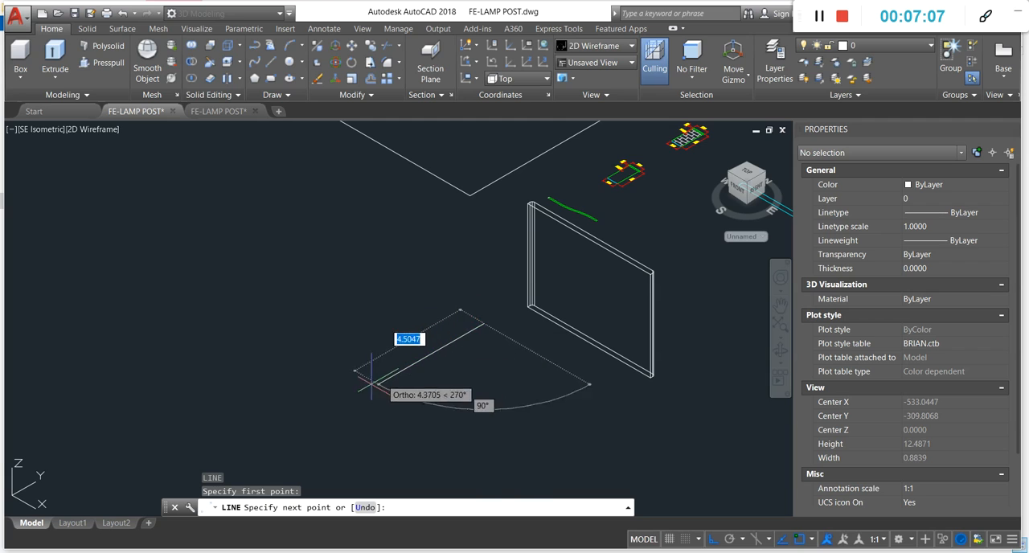
key("Escape")
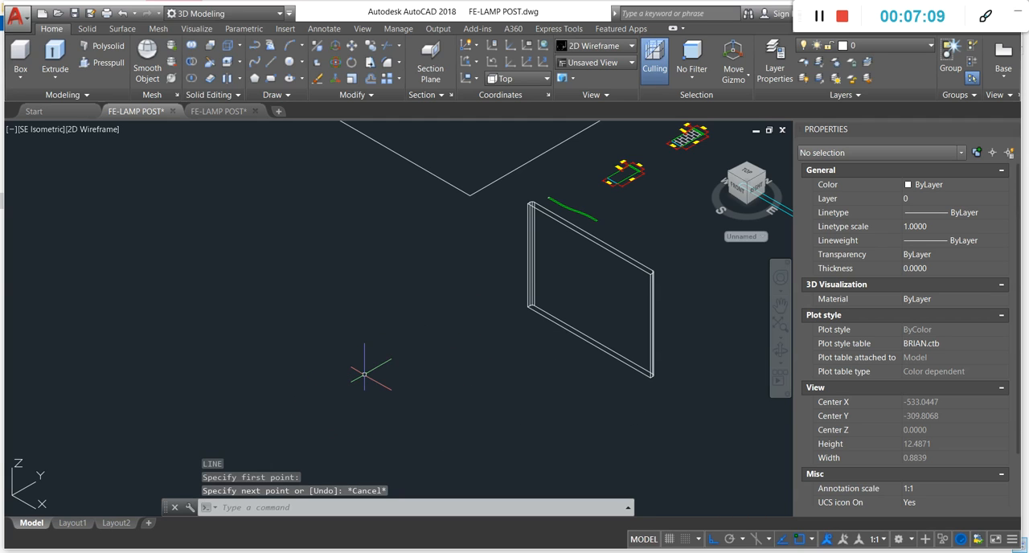
- Draw a new straight guide line along the Y axis in the free space beside the upright solid
key("space")
left_click(470, 322)
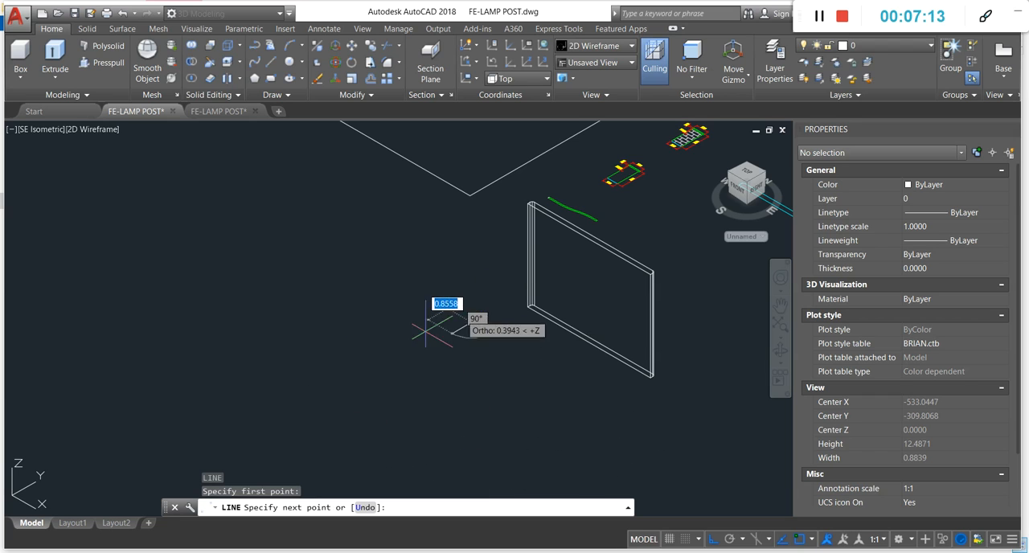
left_click(315, 404)
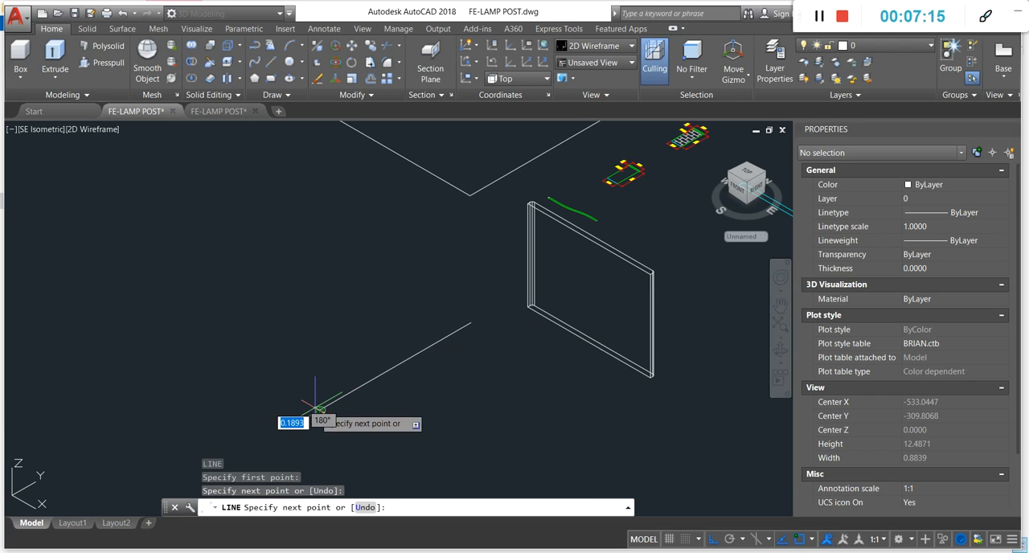
key("space")
key("Escape")
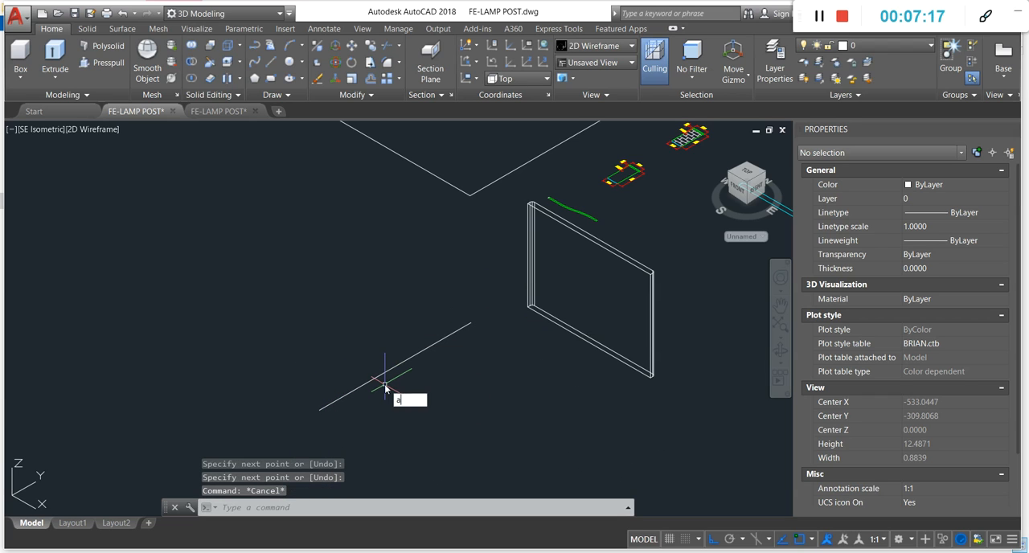
- Start aligning the extruded solid, with its upper outer corner as first source and the new line's far end as first destination
type("AL")
key("Return")
left_click(630, 262)
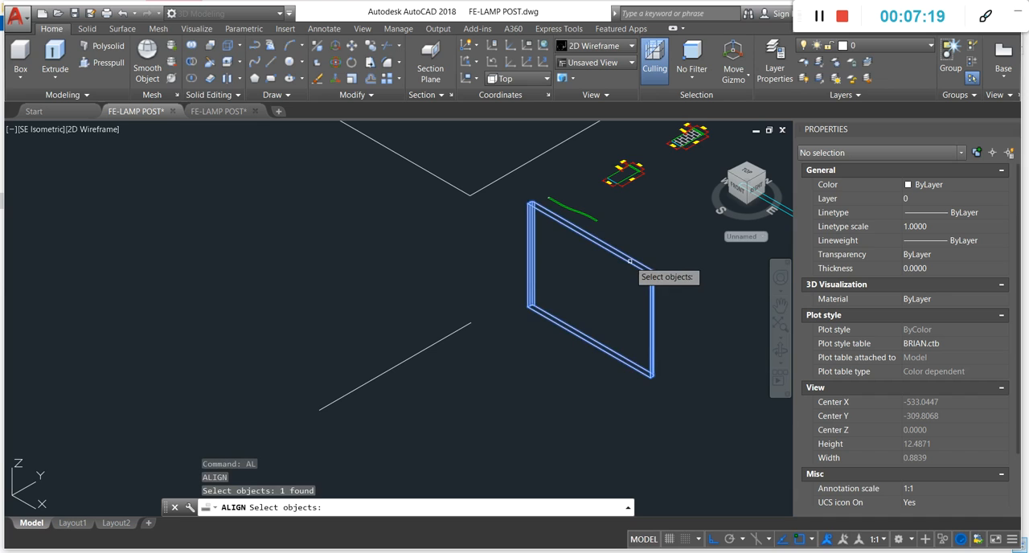
key("Return")
scroll(514, 193, "up", 4)
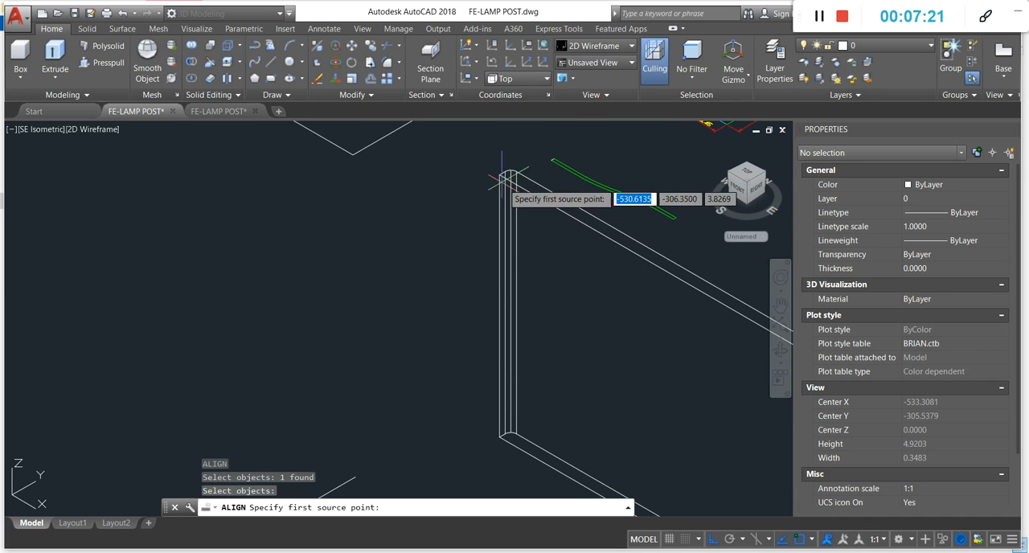
left_click(500, 172)
scroll(500, 172, "down", 4)
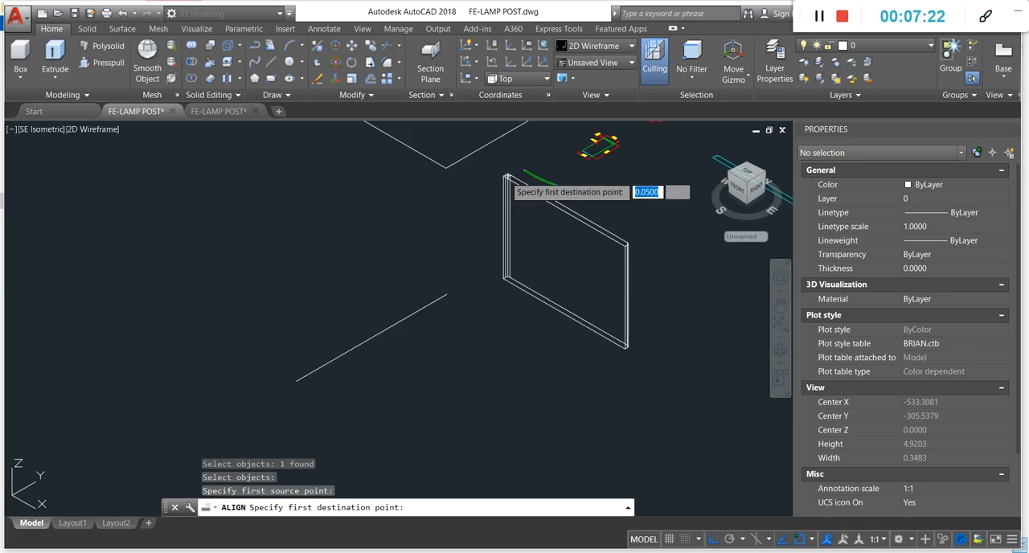
left_click(373, 306)
- Complete the alignment with the solid's lower outer corner as second source and the line's near end as second destination, without scaling
scroll(530, 225, "up", 4)
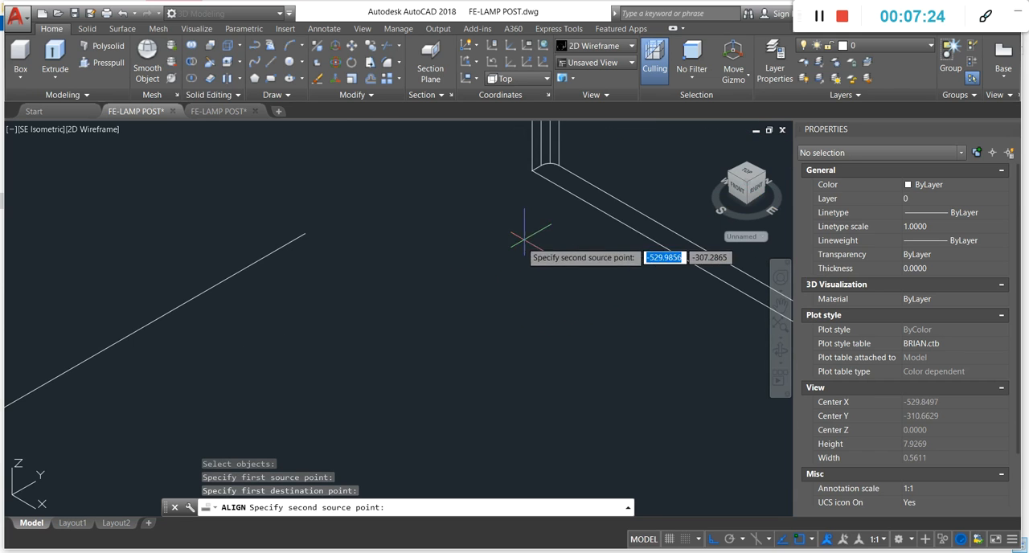
left_click(530, 170)
scroll(487, 232, "down", 4)
left_click(419, 213)
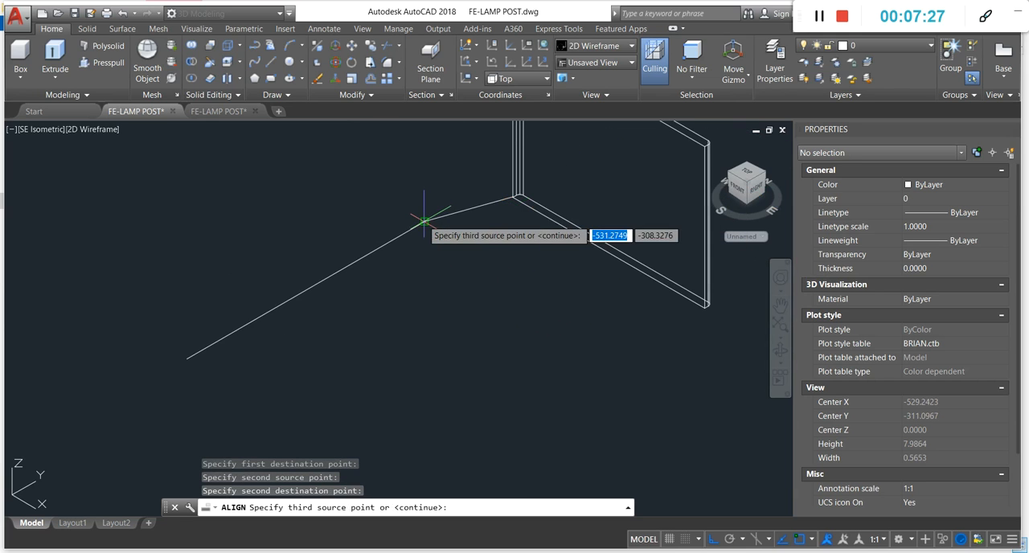
scroll(444, 274, "down", 4)
key("Return")
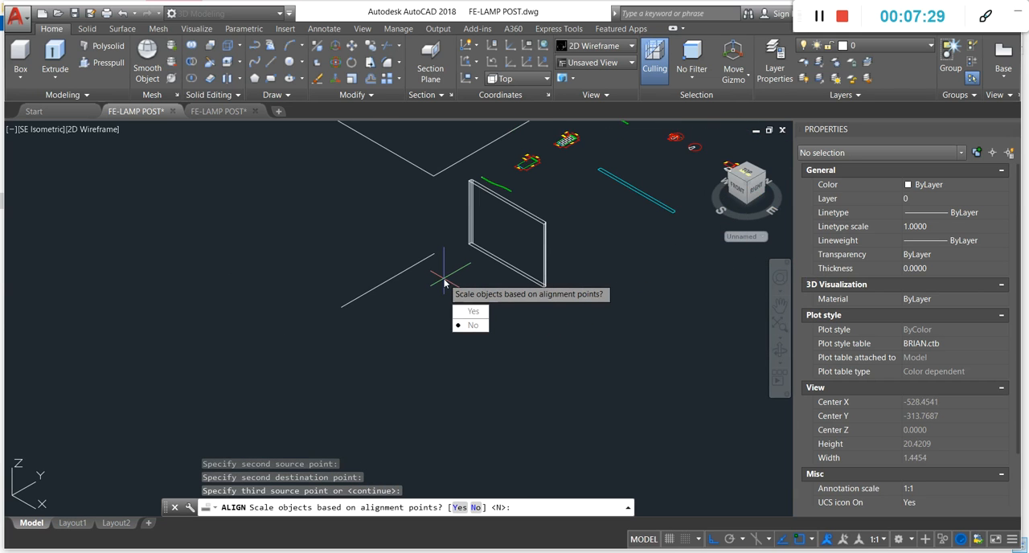
key("Return")
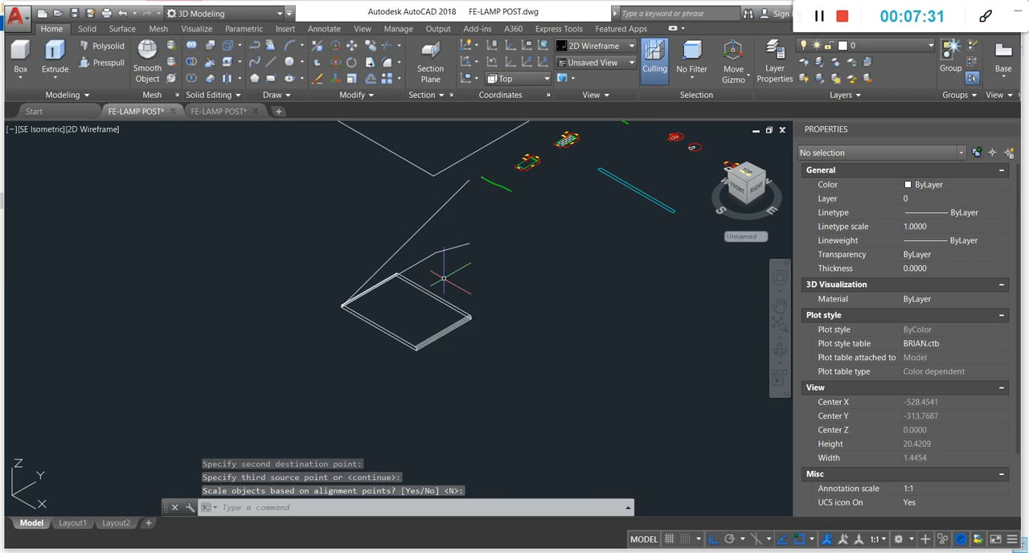
- Switch the visual style to Shaded and examine the rounded edge at the flat solid's front corner
scroll(356, 290, "up", 10)
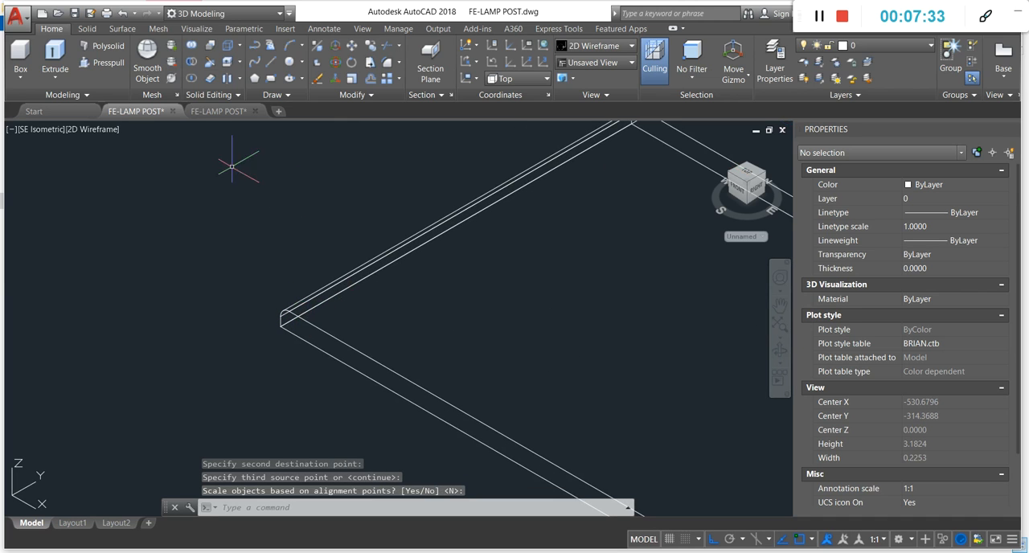
left_click(95, 129)
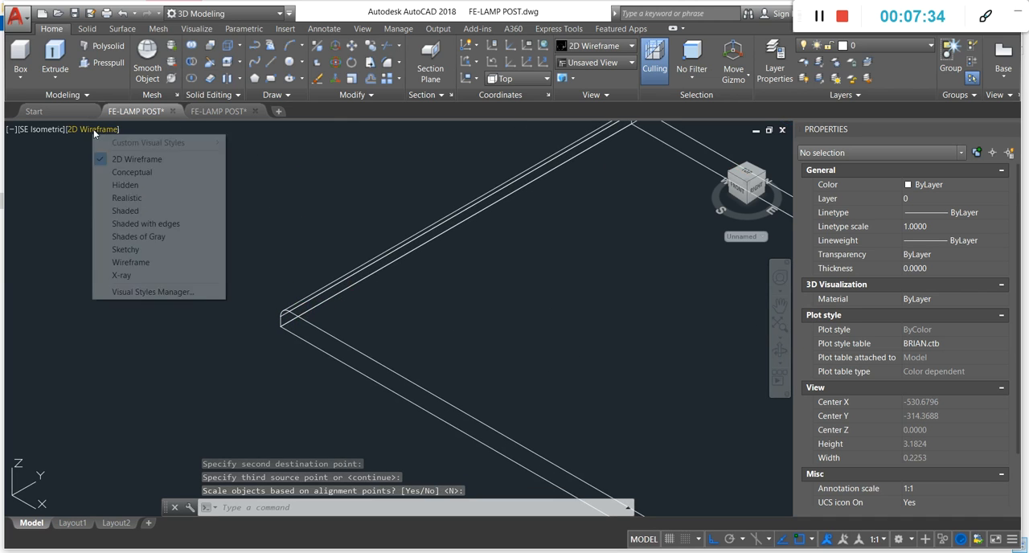
left_click(136, 212)
scroll(329, 240, "down", 5)
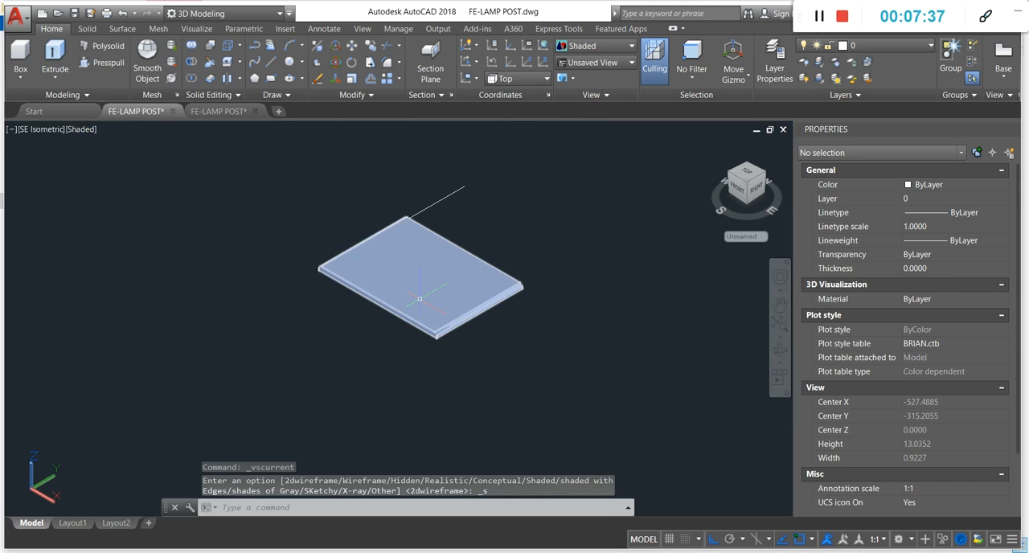
scroll(486, 341, "up", 6)
scroll(450, 338, "up", 3)
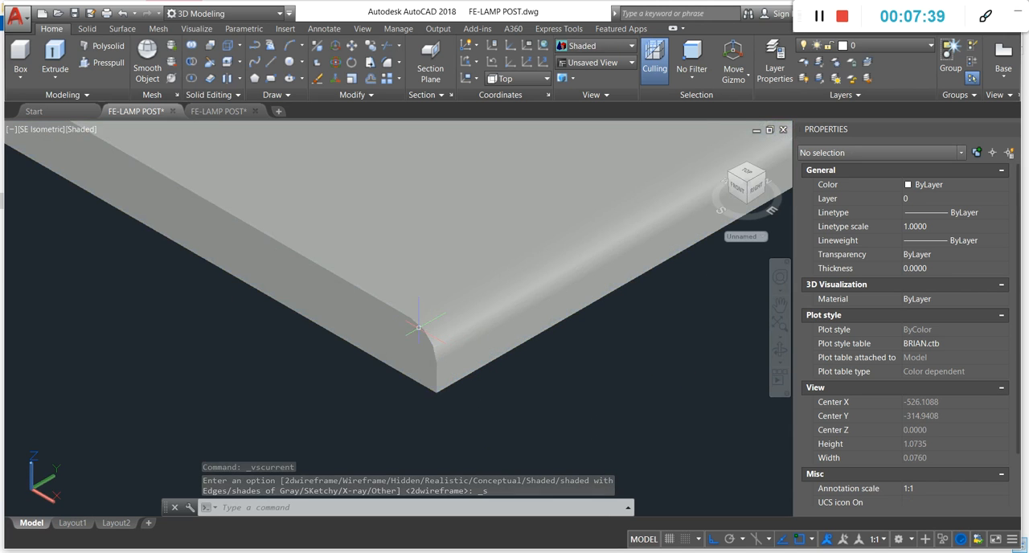